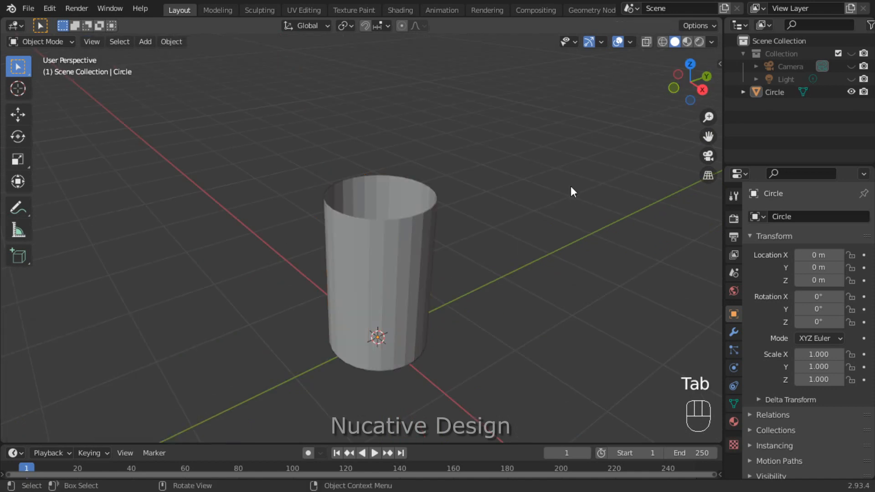
- Select the cylinder and apply its scale
drag(676, 81, 412, 214)
click(412, 214)
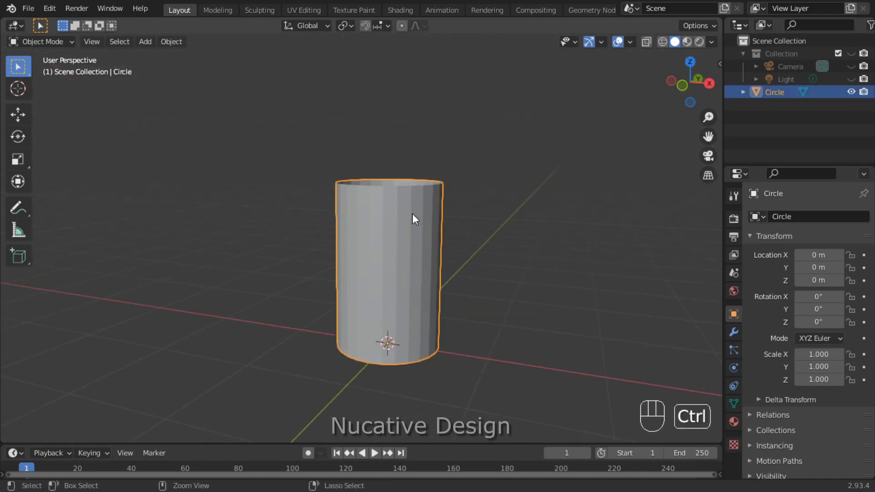
key(ctrl+a)
click(407, 240)
- Add a Subdivision Surface modifier to the cylinder with a viewport level of 2
mouse_move(691, 101)
mouse_down()
mouse_move(713, 123)
mouse_move(681, 101)
mouse_up()
click(734, 332)
click(767, 217)
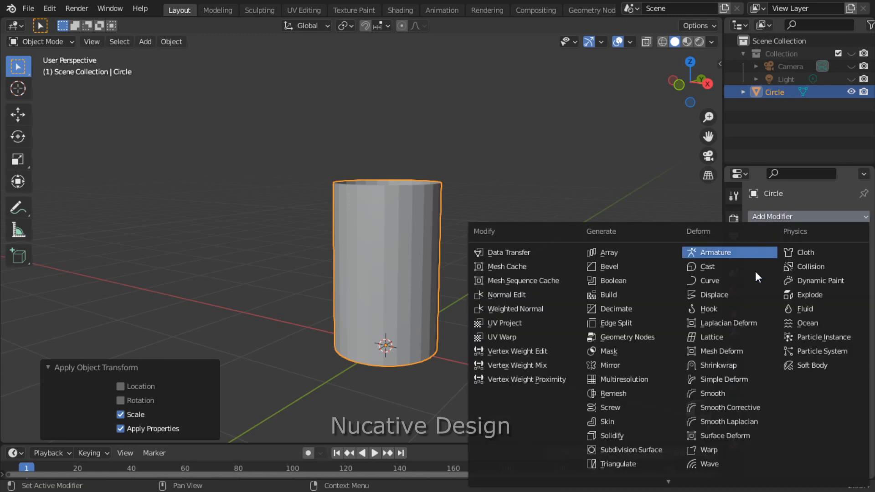
click(636, 447)
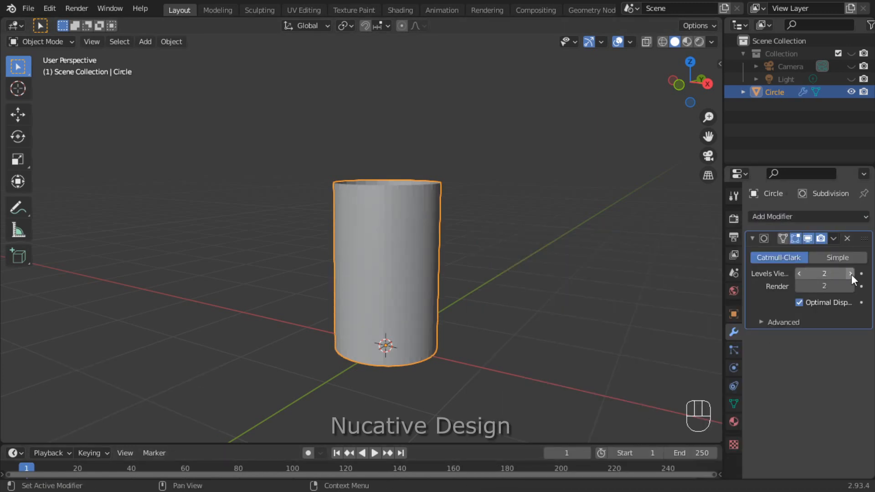
- Shade the cylinder smooth
mouse_move(681, 82)
mouse_down()
mouse_move(681, 137)
mouse_move(681, 91)
mouse_move(693, 85)
mouse_up()
scroll(454, 259, up, 3)
right_click(425, 237)
click(425, 236)
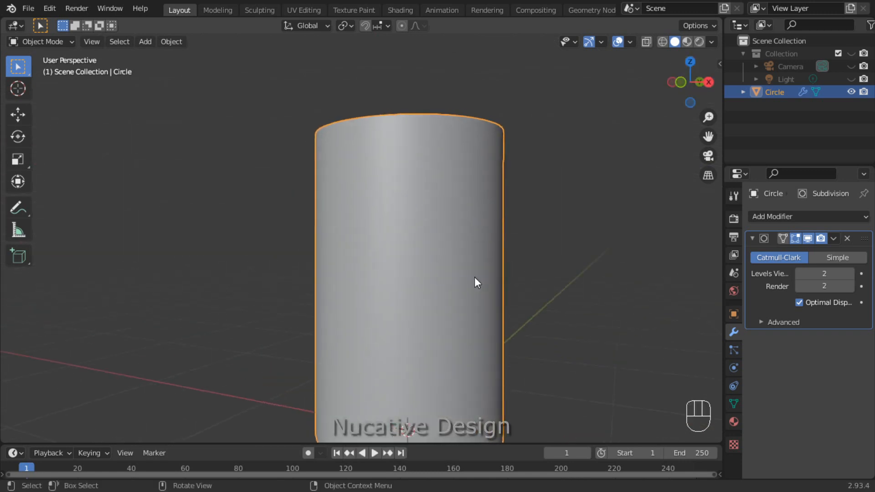
- Try scaling only the cylinder's top rim along Y in Edit Mode, and undo the scaling
key(Tab)
scroll(540, 190, down, 3)
middle_drag(540, 189, 539, 173)
key(s)
key(y)
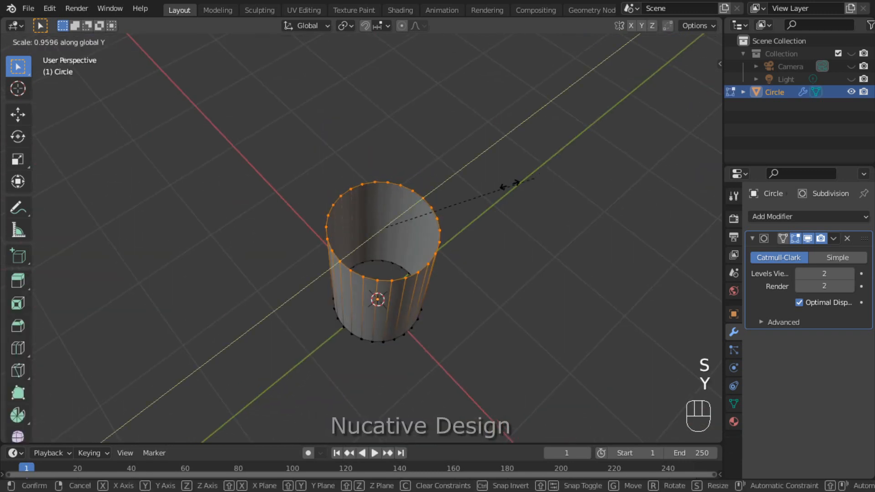
click(477, 196)
mouse_move(679, 99)
mouse_down()
mouse_move(702, 57)
mouse_move(671, 94)
mouse_up()
key(ctrl+z)
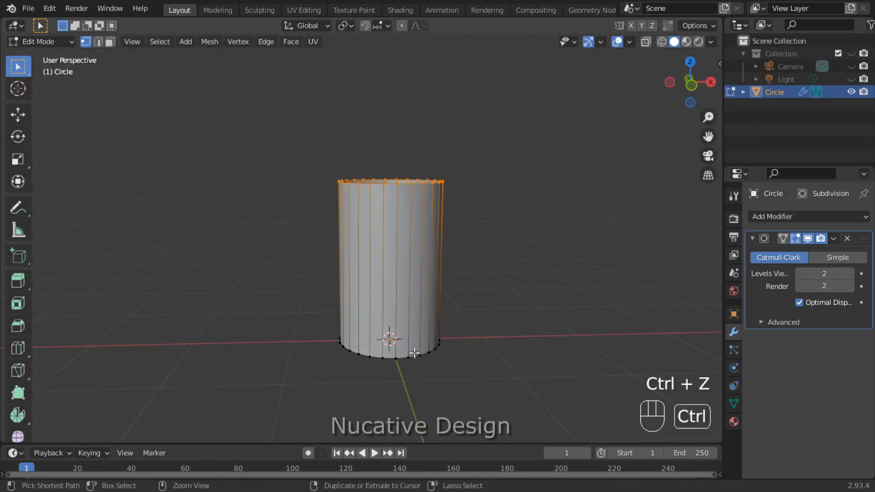
- Grow the selection to the whole cylinder mesh and scale it by about 0.596 along Y
key(ctrl+KP_Add)
drag(685, 87, 684, 114)
key(s)
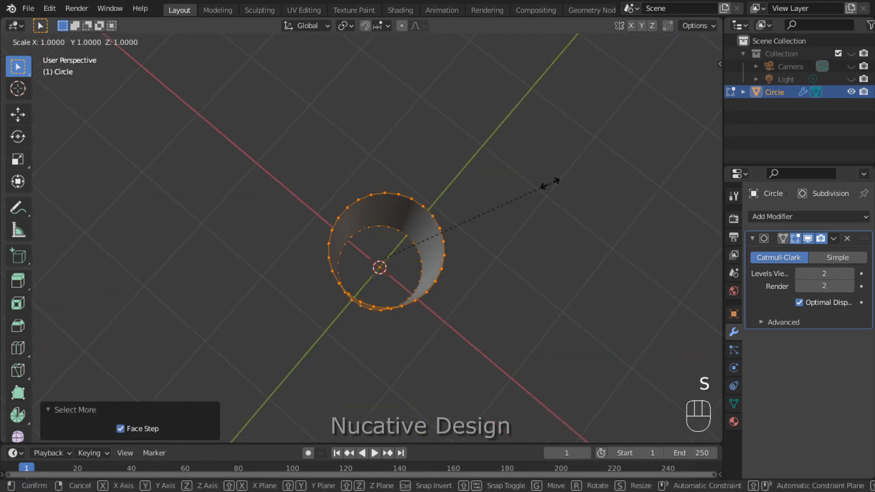
key(y)
click(483, 215)
- Fine-tune the oval body's depth by scaling it along Y by about 0.976 and again by about 1.11
drag(680, 94, 597, 163)
key(s)
key(y)
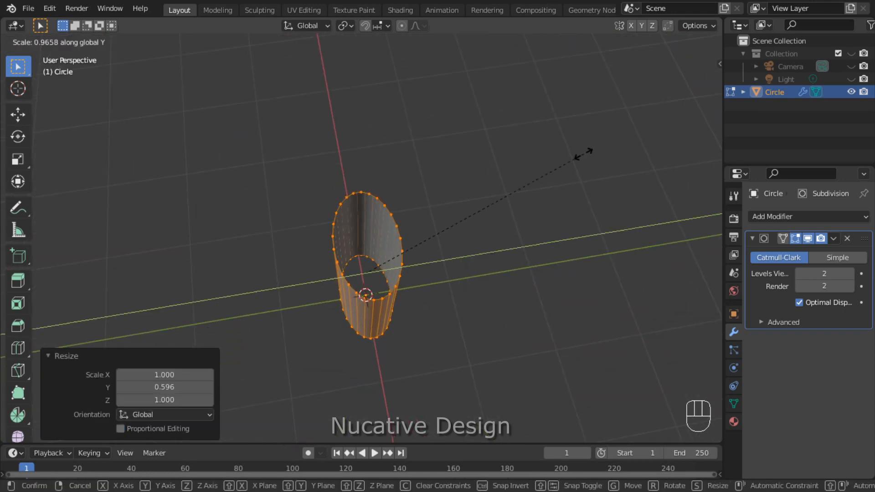
click(590, 188)
key(s)
key(y)
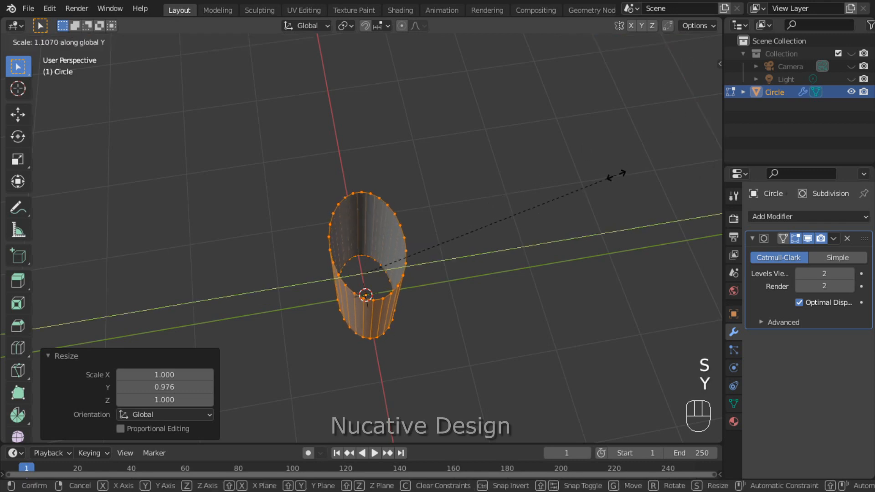
click(617, 175)
- Clear the whole-mesh selection and select only the body's top edge loop
drag(667, 85, 470, 190)
key(ctrl+KP_Subtract)
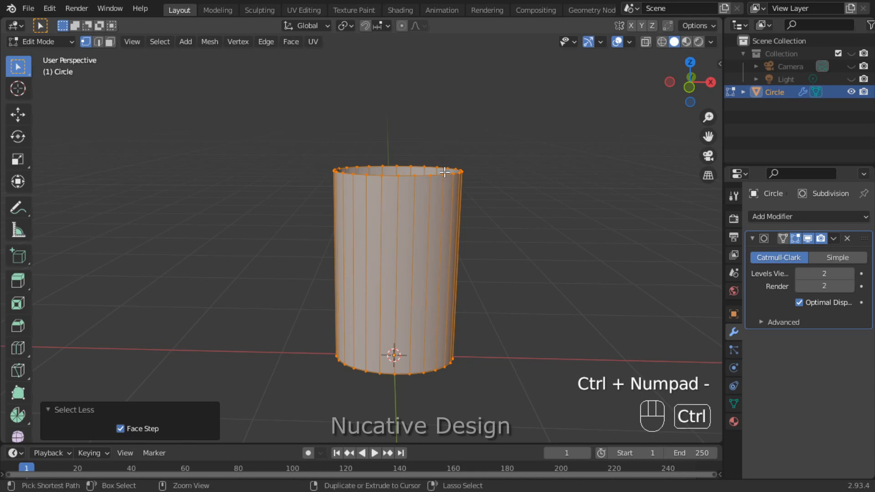
key(ctrl+KP_Subtract)
click(555, 242)
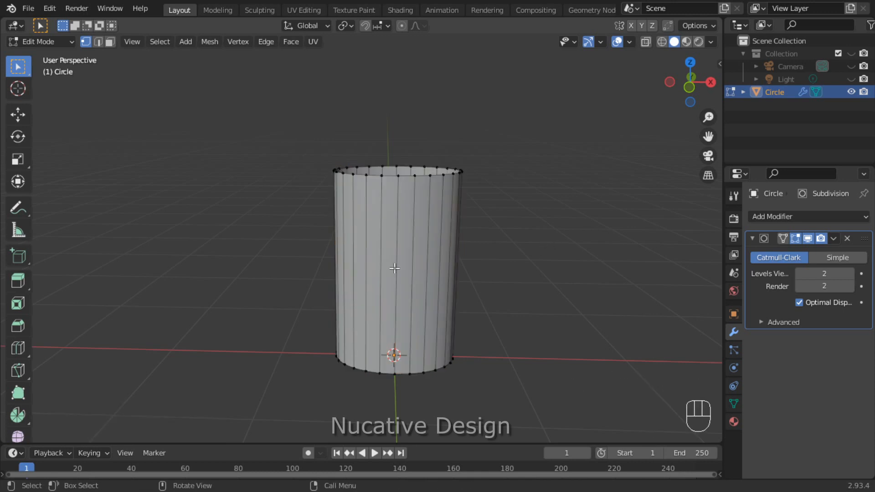
alt+click(423, 174)
drag(691, 108, 578, 182)
- Try extruding the top edge loop inward and about 0.16 m up along Z, and undo both extrusions
key(e)
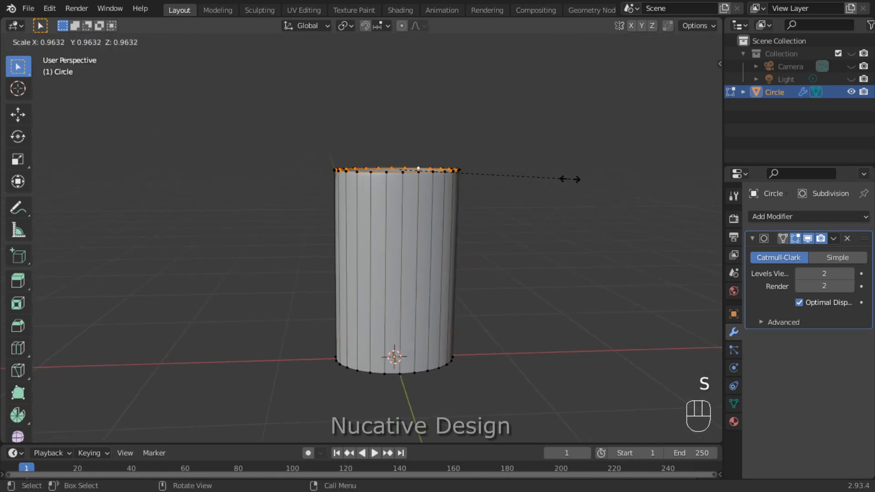
click(569, 180)
key(e)
key(z)
click(567, 157)
drag(691, 83, 624, 125)
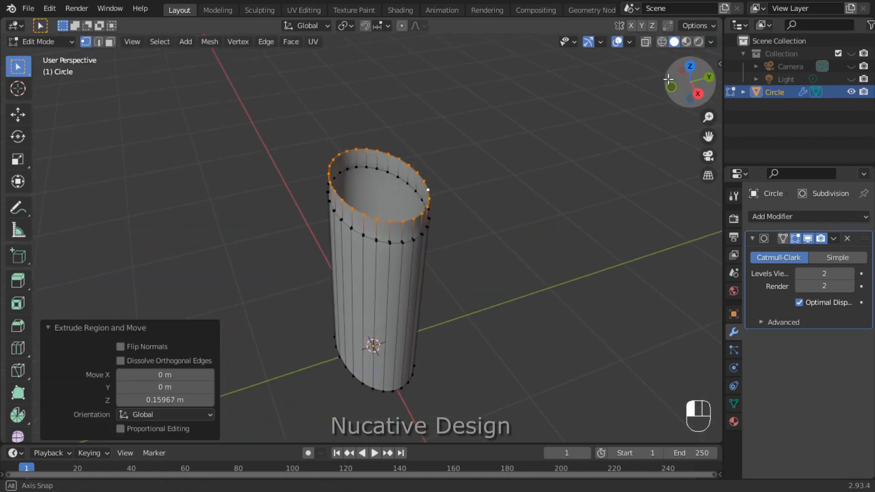
key(ctrl+z)
key(ctrl+z)
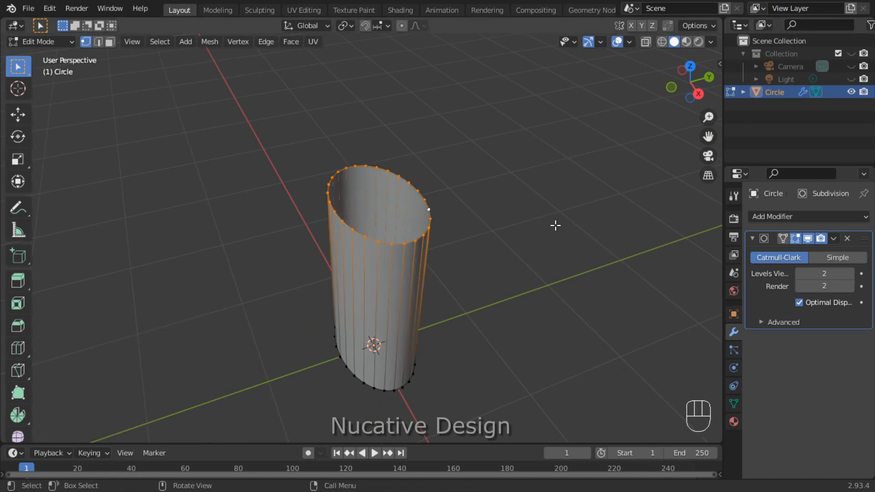
- Extrude the top edge loop slightly inward, and extrude the new loop up about 0.186 m along Z
key(e)
key(s)
click(542, 241)
drag(690, 81, 549, 136)
key(e)
key(z)
click(597, 135)
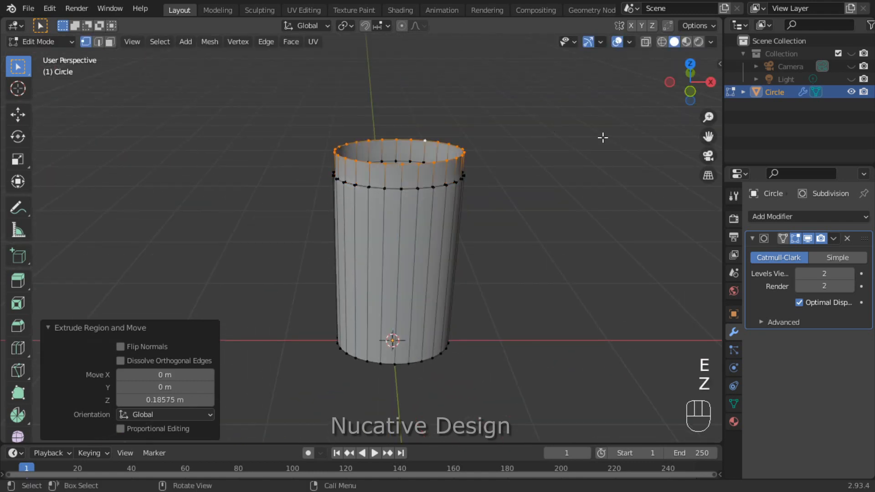
- Scale the extruded top loop by about 0.871 and lower it about 0.128 m along Z
key(s)
click(572, 133)
key(KP_1)
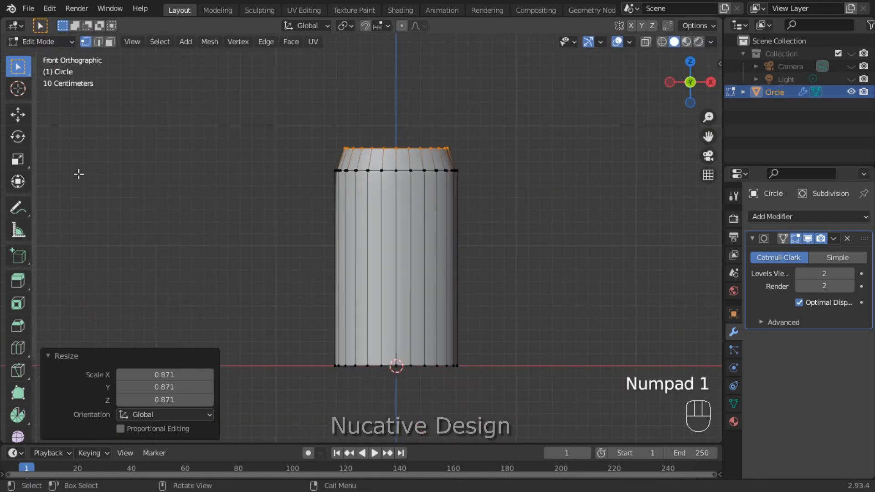
click(23, 116)
mouse_move(397, 92)
mouse_down()
mouse_move(384, 100)
mouse_move(397, 105)
mouse_up()
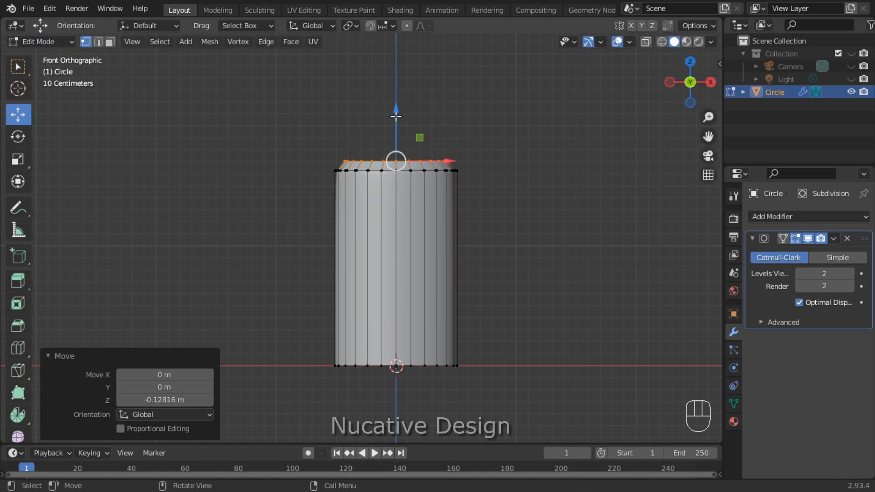
- Narrow the top loop to neck width to form a sloped shoulder, raising it about 0.027 m along Z
key(s)
click(503, 168)
mouse_move(396, 106)
mouse_down()
mouse_move(394, 96)
mouse_move(404, 99)
mouse_up()
key(s)
click(392, 125)
key(s)
click(461, 127)
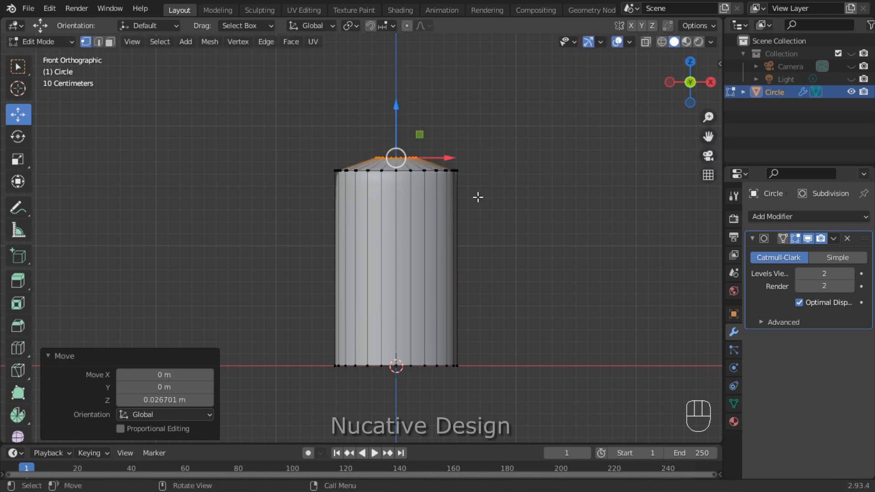
- Extrude the narrowed top loop about 0.256 m up along Z to form the bottle neck
key(e)
key(z)
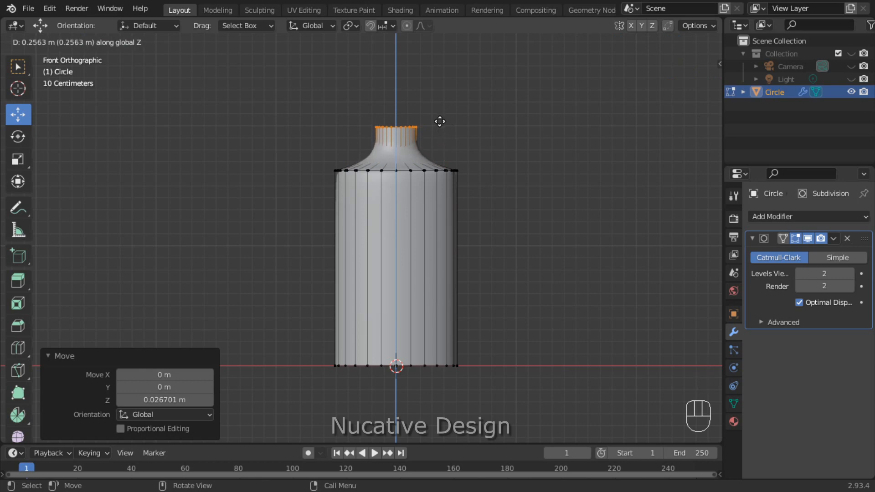
click(439, 124)
- Add a loop cut around the shoulder, sliding it toward the base of the neck
key(ctrl+r)
click(435, 142)
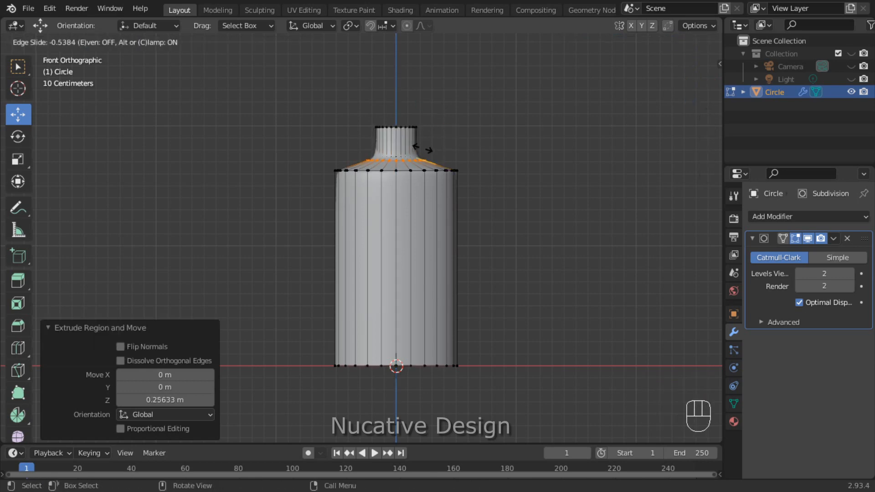
click(425, 146)
drag(674, 87, 689, 123)
drag(440, 130, 467, 149)
click(501, 136)
- Select the shoulder loop around the neck together with all of the neck's loops
drag(677, 96, 485, 253)
alt+shift+click(395, 253)
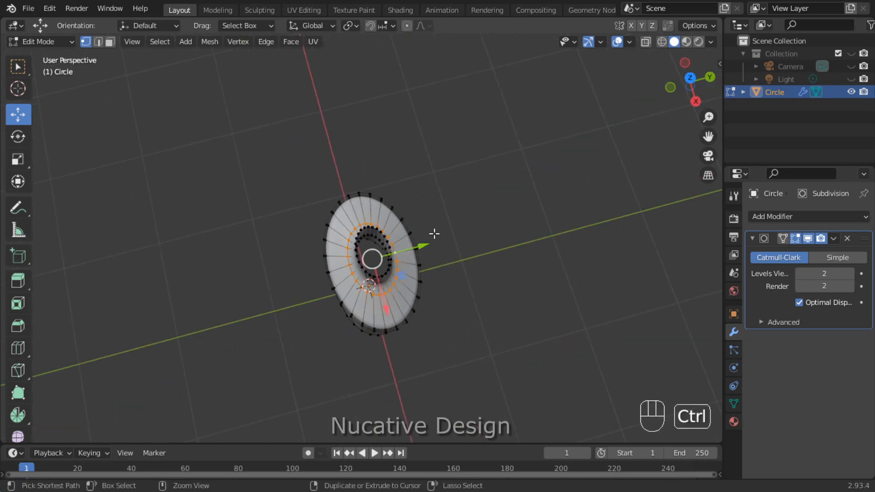
key(ctrl+KP_Add)
key(ctrl+KP_Add)
drag(674, 84, 606, 109)
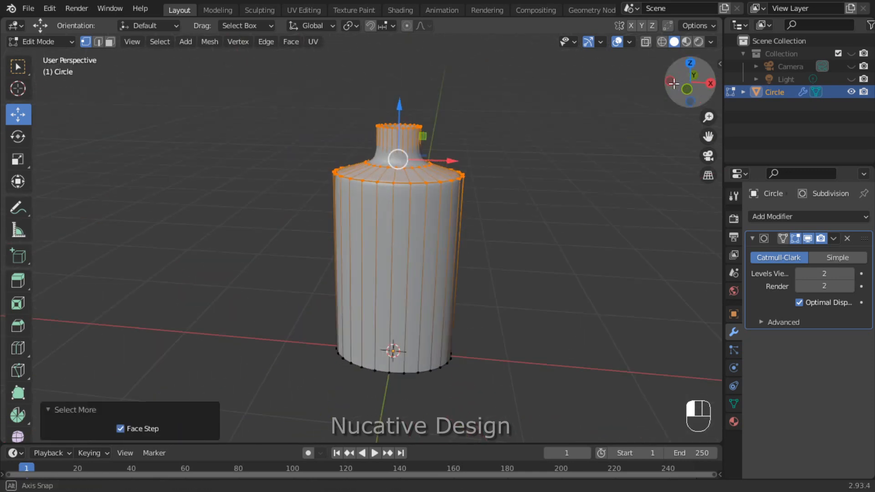
key(ctrl+KP_Subtract)
key(ctrl+KP_Subtract)
drag(688, 80, 583, 170)
- Make the neck rounder by scaling the selected loops by about 1.35 along Y and about 0.94 along X
key(s)
key(y)
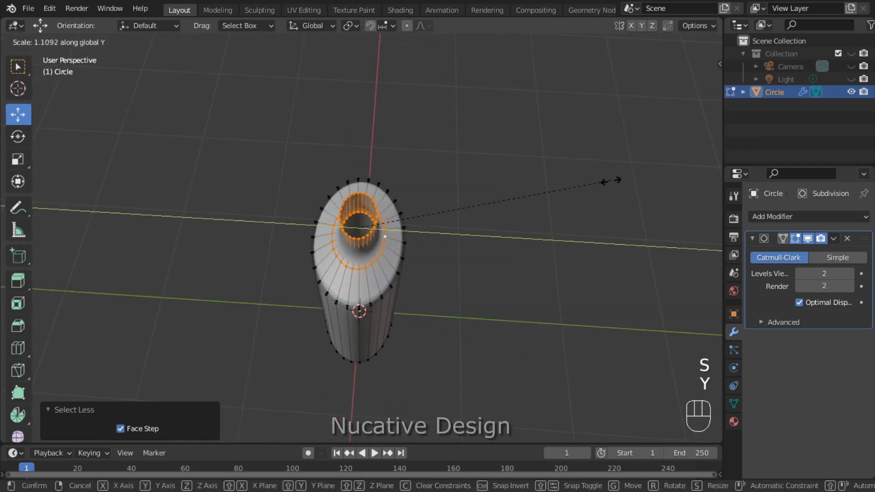
click(672, 201)
key(KP_7)
key(s)
key(x)
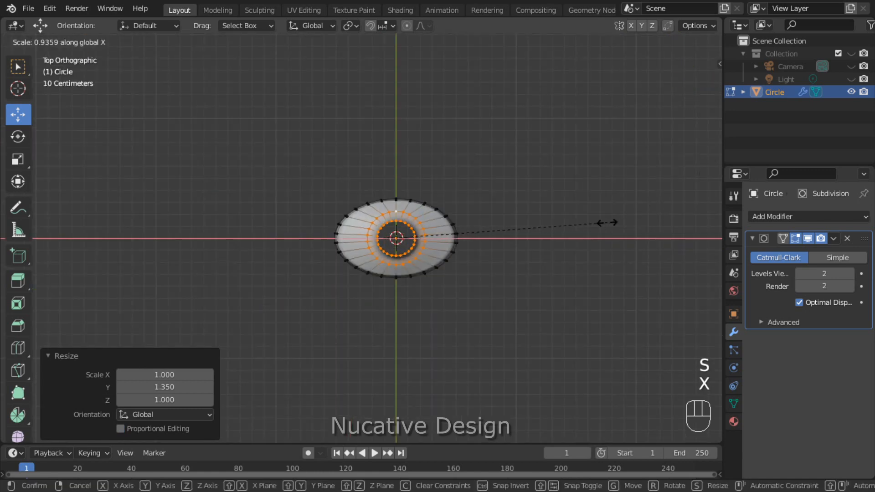
click(607, 223)
- Deselect the neck loops and save the file
drag(686, 97, 699, 23)
click(526, 140)
drag(693, 77, 713, 145)
key(ctrl+s)
- Undo the most recent mesh edits on the cap
scroll(524, 181, up, 2)
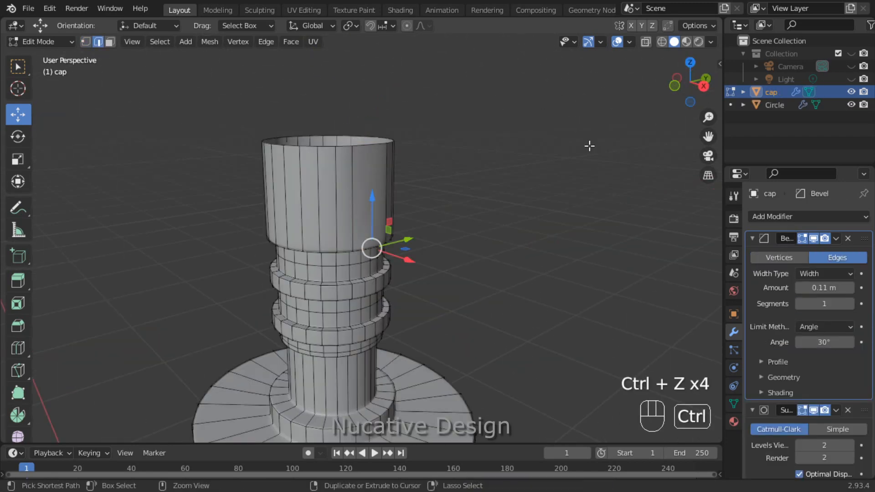
key(ctrl+z)
key(ctrl+z)
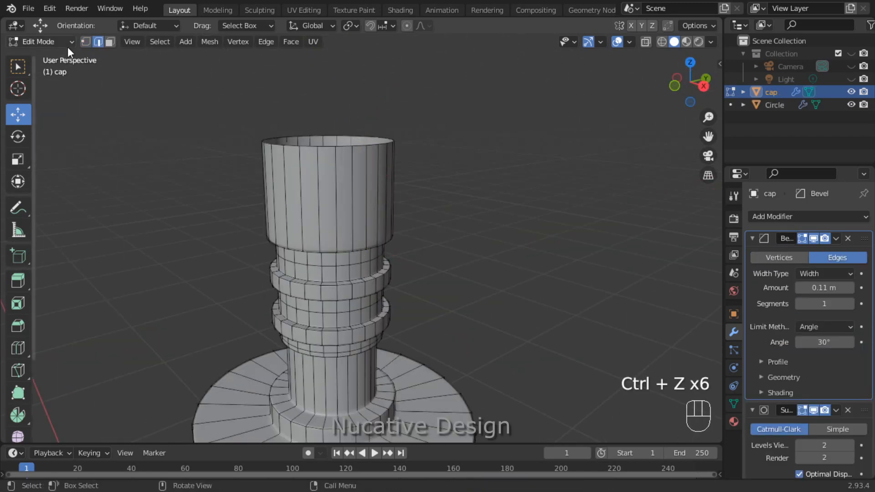
- Switch the cap back to Object Mode and save the file
click(68, 42)
click(50, 57)
middle_drag(462, 175, 471, 165)
key(ctrl+s)
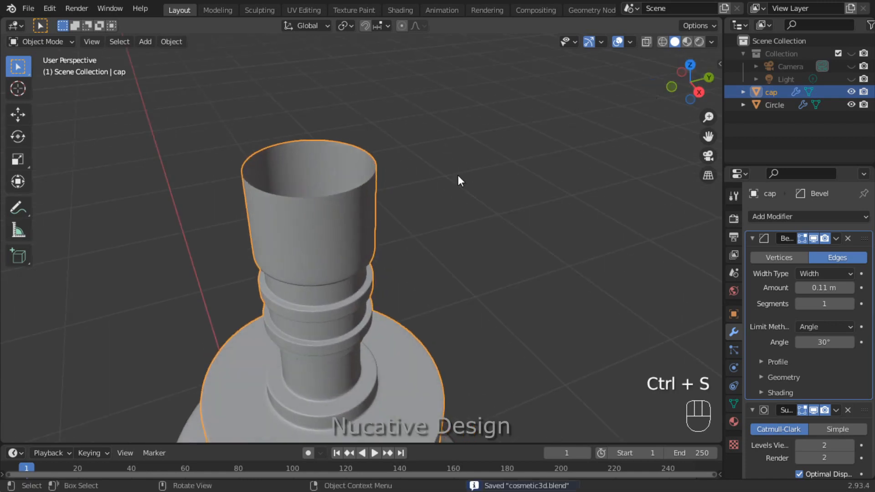
- Delete the cap object, select the bottle body and save the file
scroll(470, 165, down, 1)
drag(693, 96, 706, 58)
scroll(475, 249, down, 11)
key(x)
key(x)
click(403, 289)
scroll(388, 287, up, 8)
click(387, 302)
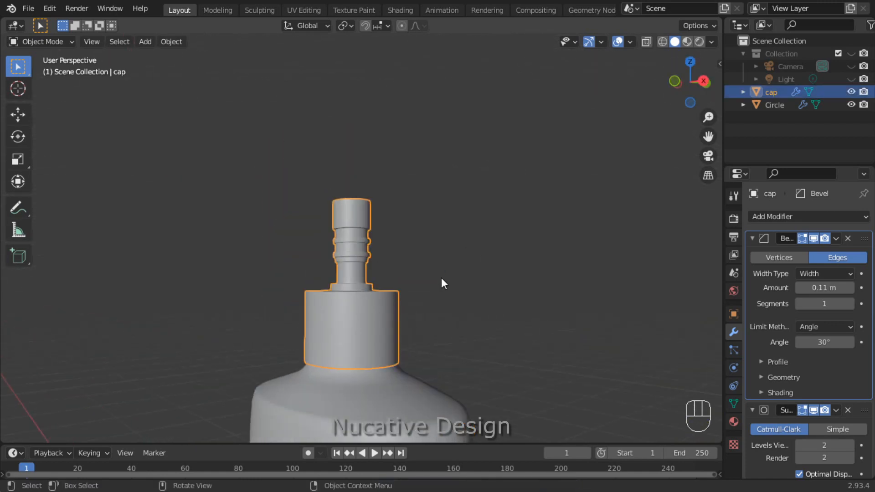
key(x)
click(441, 276)
scroll(371, 315, down, 5)
click(372, 315)
key(ctrl+s)
- Select the bottle's neck and shoulder loop in Edit Mode and scale them by about 0.795
drag(692, 85, 676, 144)
key(Tab)
scroll(365, 228, up, 6)
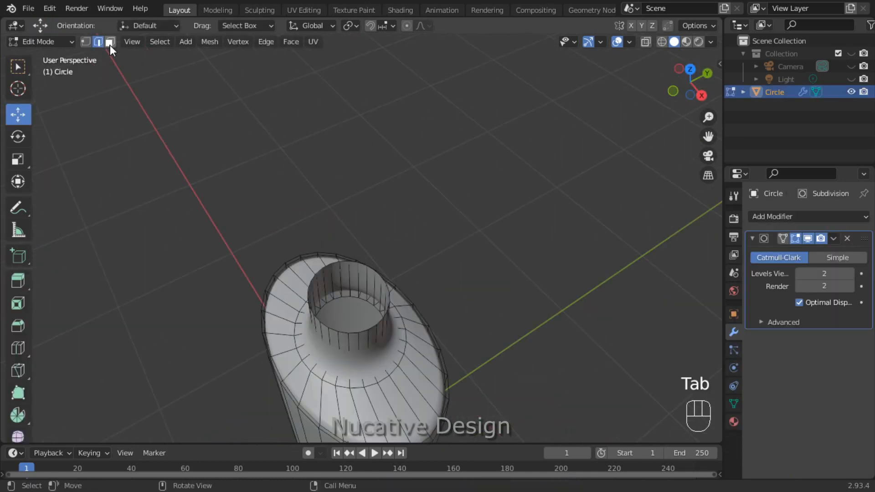
alt+click(365, 265)
key(ctrl+KP_Add)
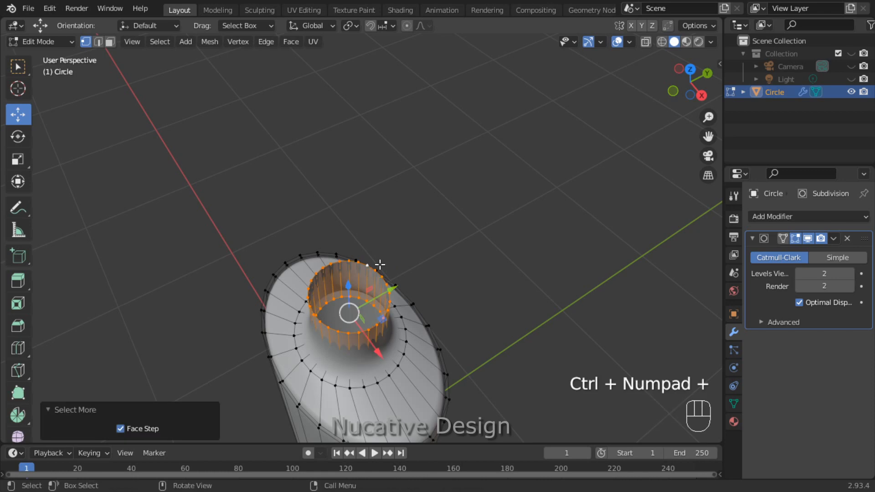
key(ctrl+KP_Add)
key(s)
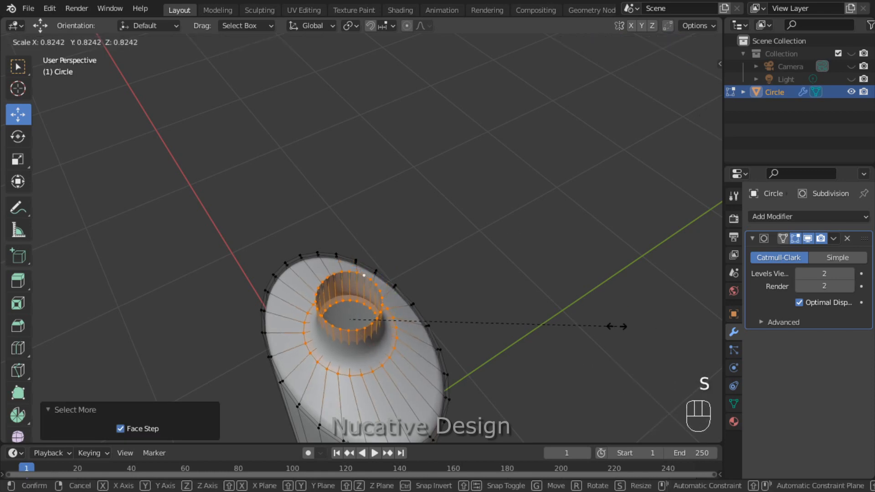
click(603, 319)
- Enlarge the neck and shoulder loop by scaling them by about 1.145 and again by about 1.085
drag(691, 84, 715, 62)
scroll(496, 299, down, 8)
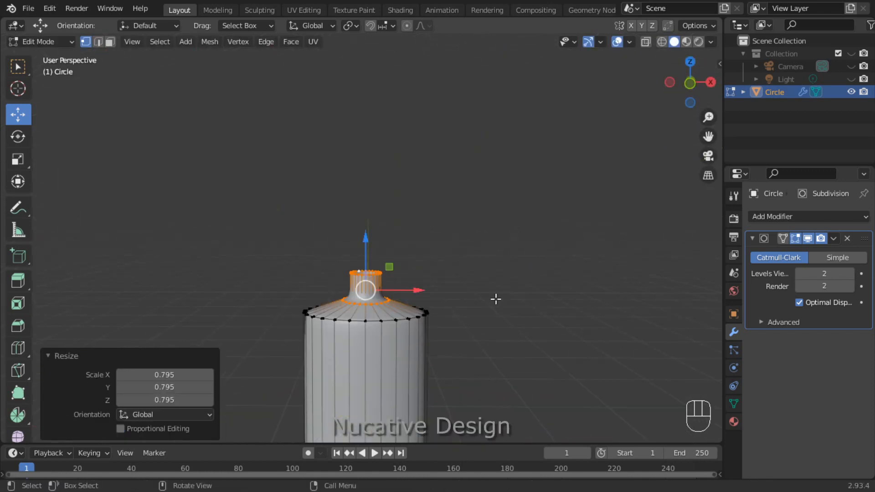
key(s)
click(527, 277)
scroll(527, 277, up, 4)
key(s)
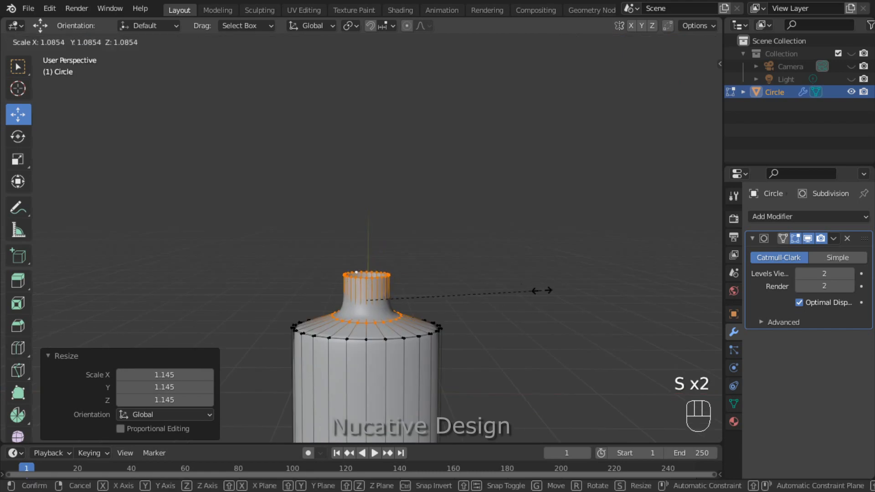
click(542, 290)
- Even out the neck's roundness by scaling the selected loops by about 0.948 along local X
drag(690, 82, 689, 93)
key(KP_7)
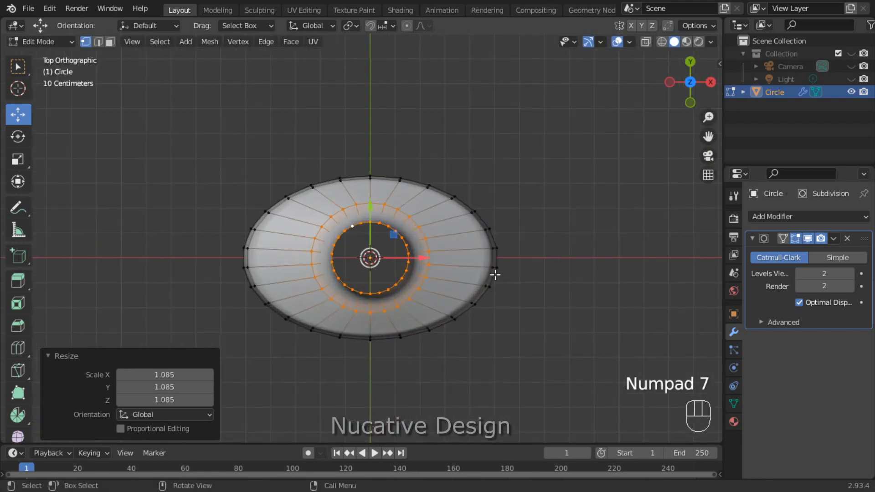
key(s)
key(x)
key(x)
click(562, 275)
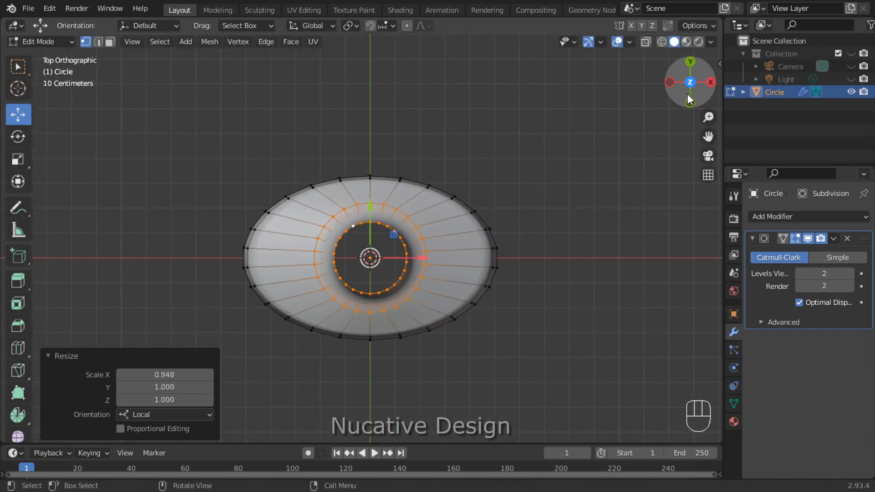
- Save the bottle file
drag(691, 100, 690, 118)
scroll(527, 273, down, 5)
key(ctrl+s)
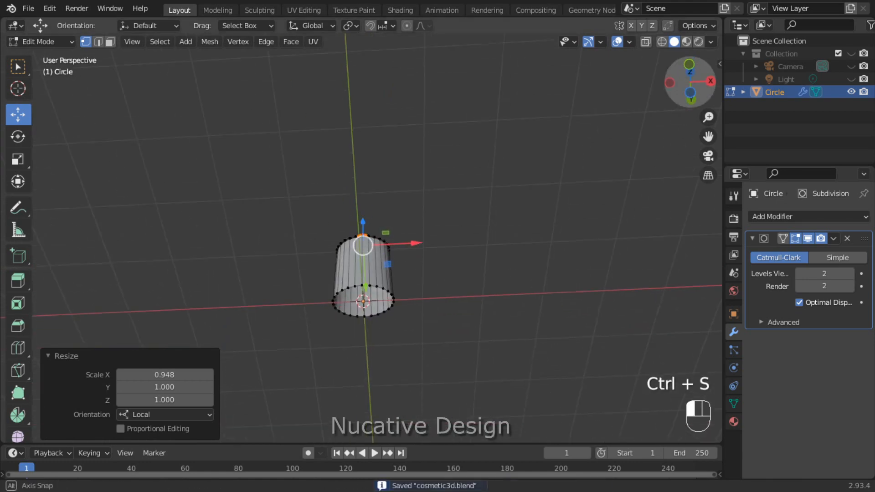
- Select the bottle's open bottom edge loop and extrude it about 0.05 m down along Z
scroll(365, 273, up, 4)
alt+shift+click(392, 287)
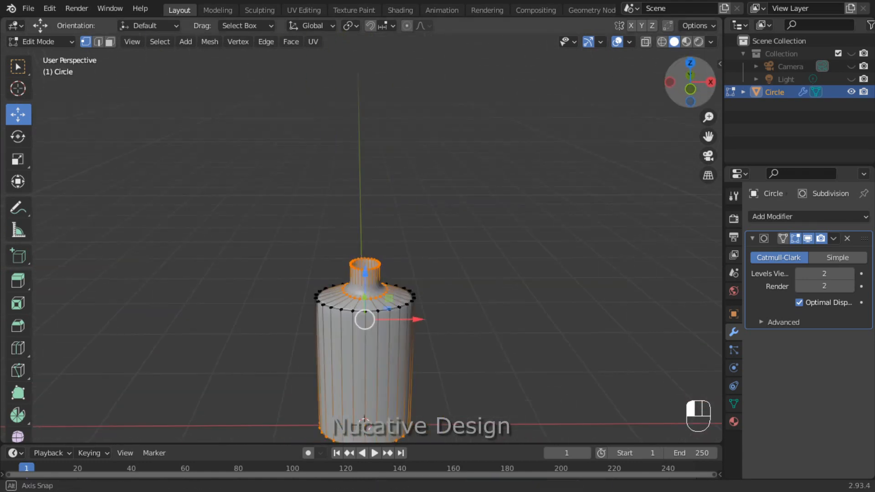
drag(691, 91, 689, 94)
scroll(424, 411, up, 1)
click(418, 440)
drag(707, 139, 757, 2)
scroll(498, 337, up, 2)
alt+click(498, 335)
drag(680, 94, 675, 52)
drag(691, 104, 687, 85)
key(e)
key(z)
click(622, 236)
- Scale the extruded bottom loop to about 0.925 and fill it with a face
key(s)
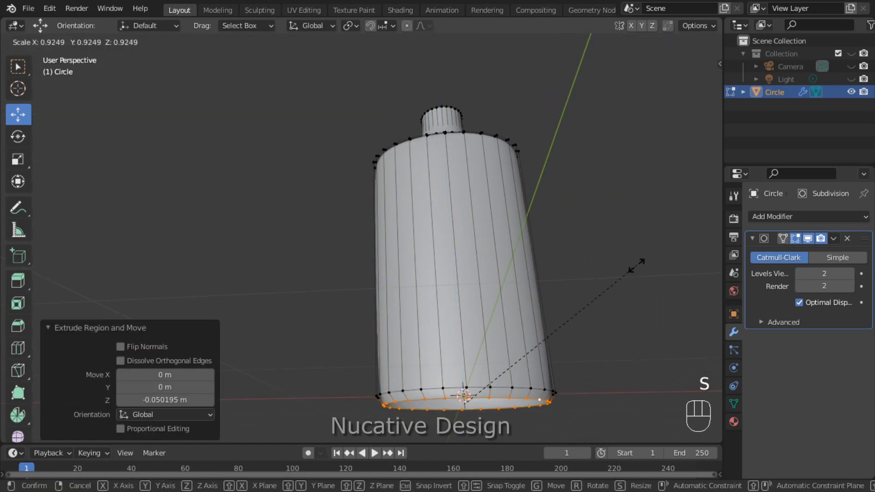
click(637, 266)
drag(688, 89, 689, 78)
key(f)
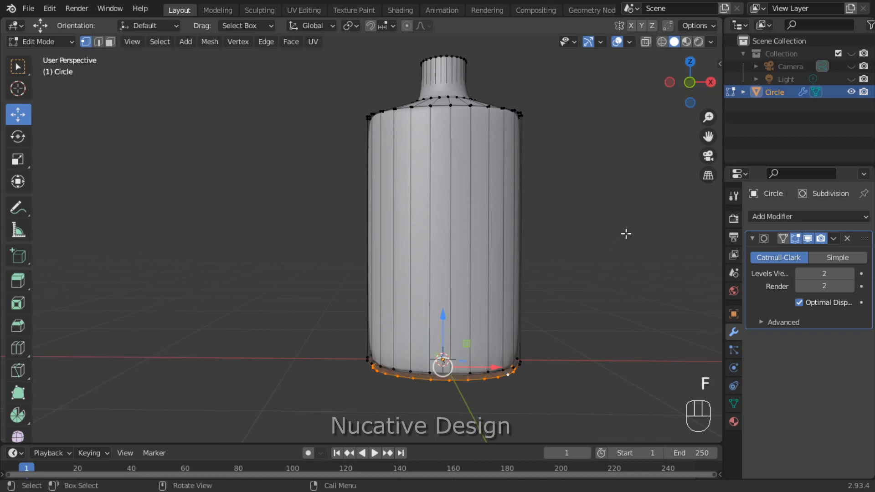
- Inset the bottom face by about 0.103 m and extrude it slightly into the bottle to recess the base
middle_drag(612, 278, 490, 370)
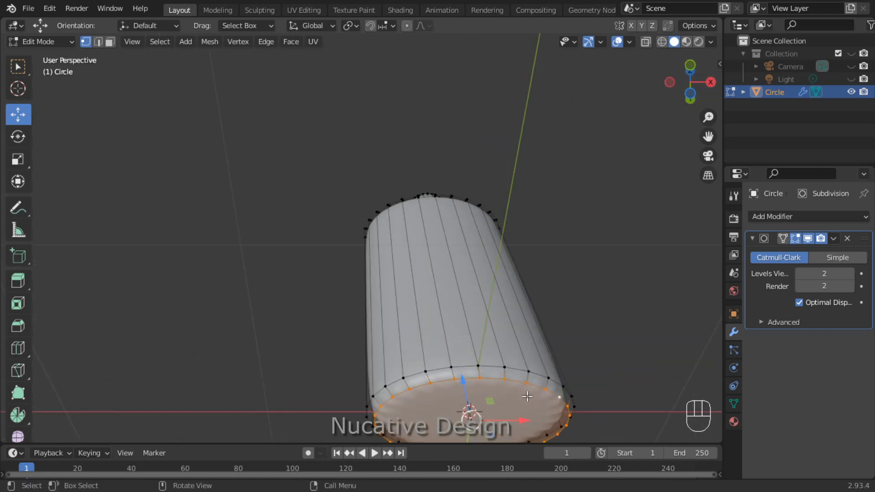
key(i)
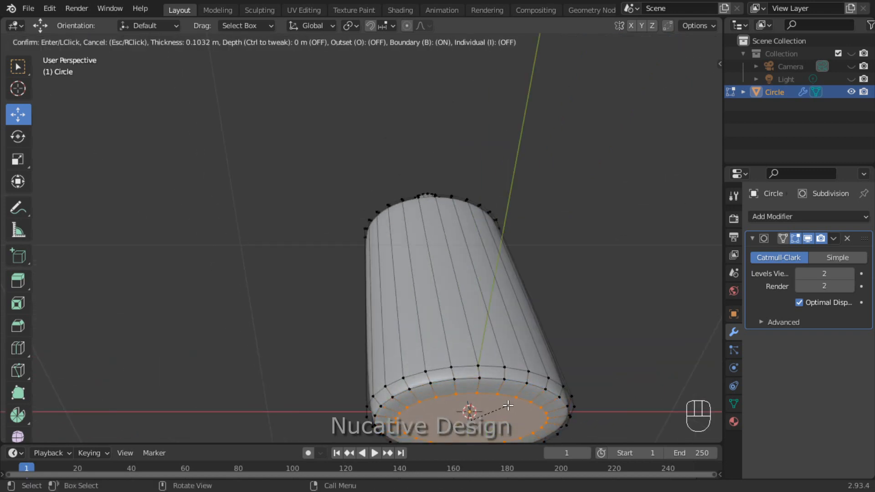
click(508, 405)
key(e)
key(z)
click(508, 394)
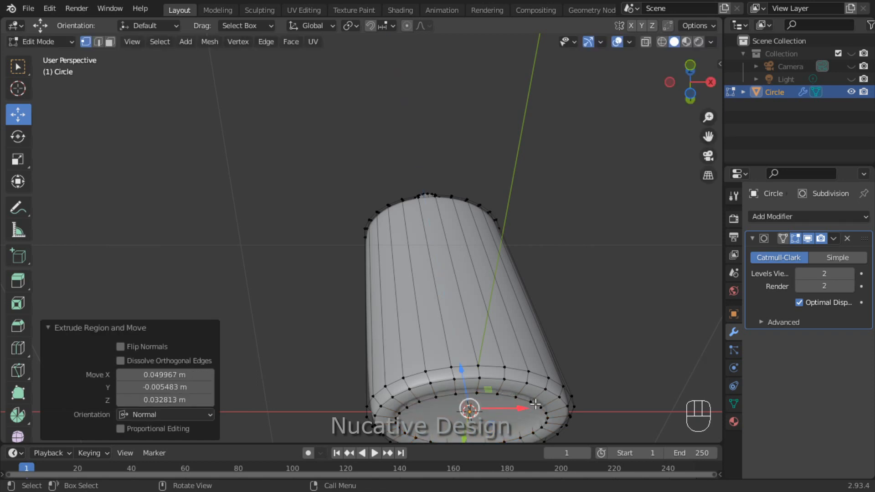
- Add a loop cut around the narrow band at the bottle's base, slid to about -0.367
drag(679, 91, 672, 4)
scroll(627, 168, up, 2)
scroll(535, 277, up, 2)
key(ctrl+r)
click(536, 278)
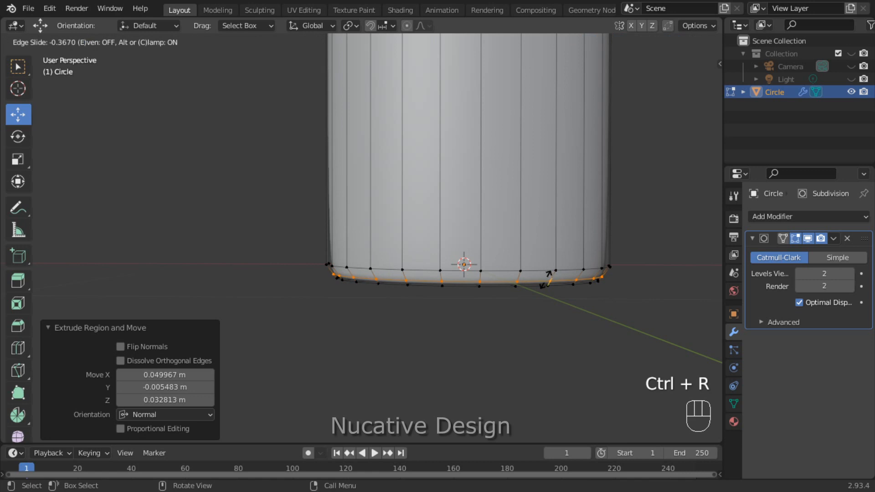
click(545, 279)
key(Tab)
key(Tab)
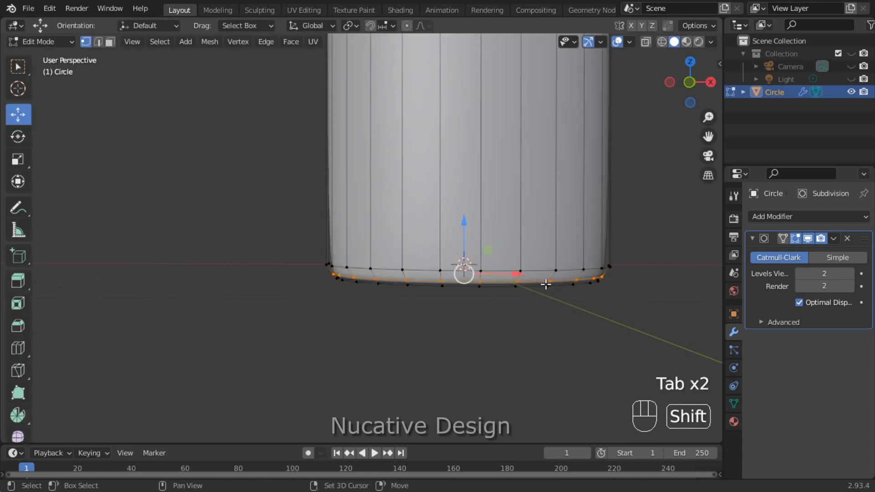
key(ctrl+KP_Add)
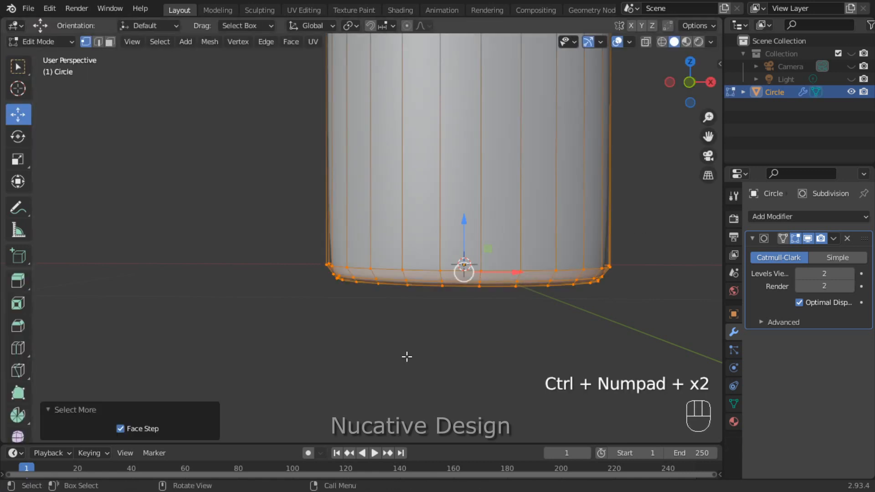
scroll(521, 289, down, 5)
click(522, 289)
scroll(460, 296, up, 6)
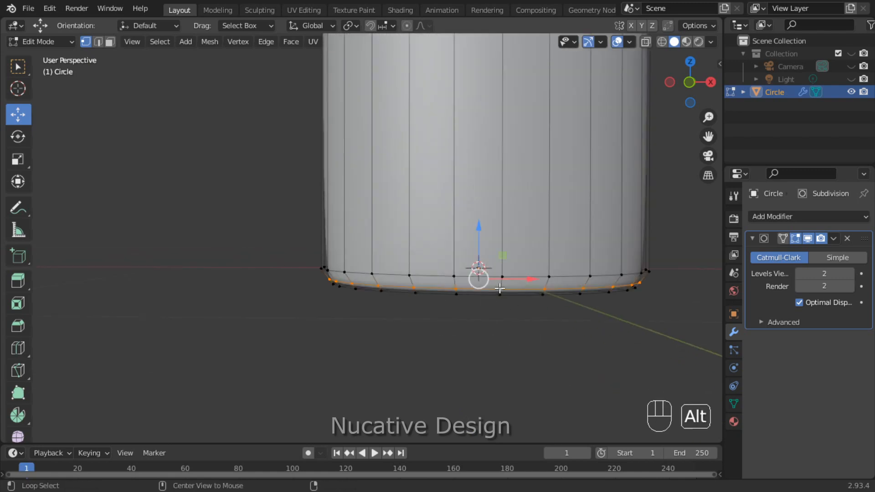
key(ctrl+KP_Add)
- Select the base's bottom edge loop, grow the selection to the adjoining loop and scale both slightly inward
click(501, 346)
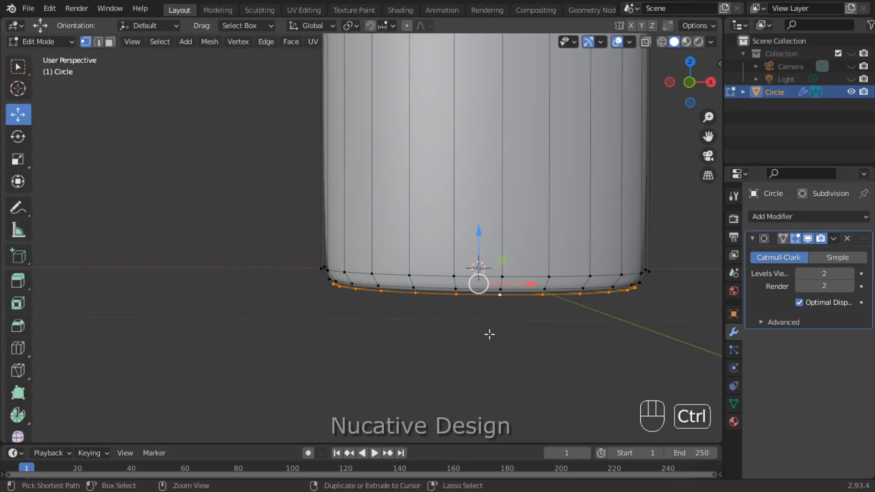
key(ctrl+KP_Add)
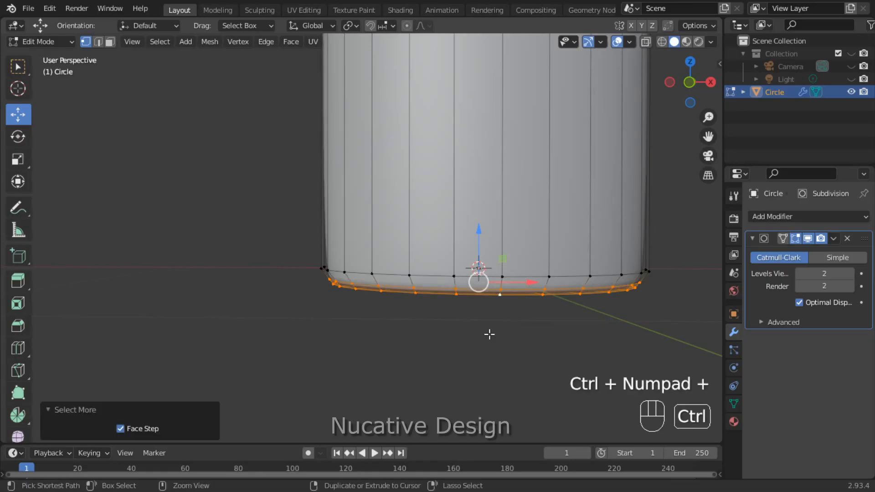
key(s)
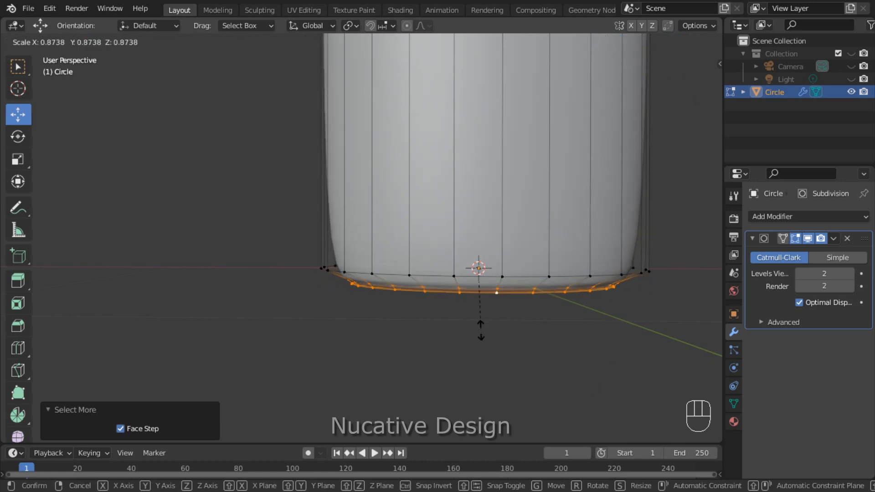
click(479, 323)
key(Tab)
key(Tab)
- Move the selected base loops slightly down along Z and clear the selection
drag(478, 229, 478, 250)
key(z)
key(z)
click(509, 344)
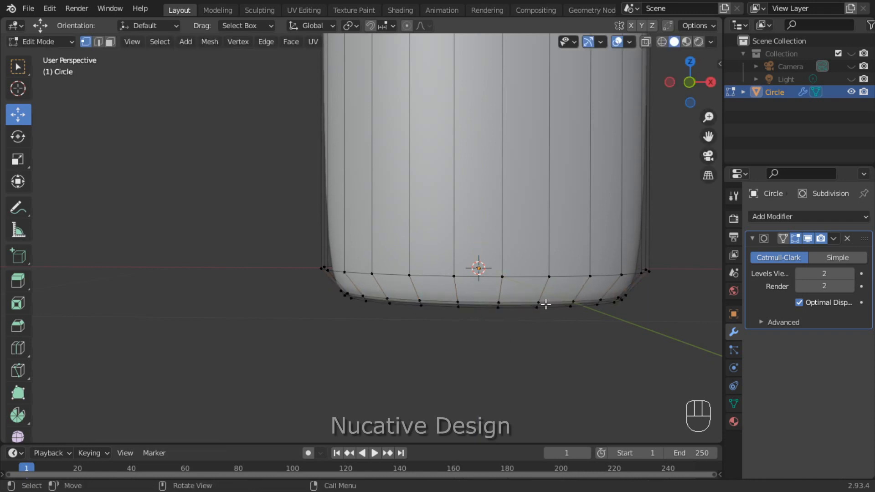
- Add a loop cut in the tapered base band, slid up close to the body's lower edge, and save the file from Object Mode
key(ctrl+r)
click(527, 300)
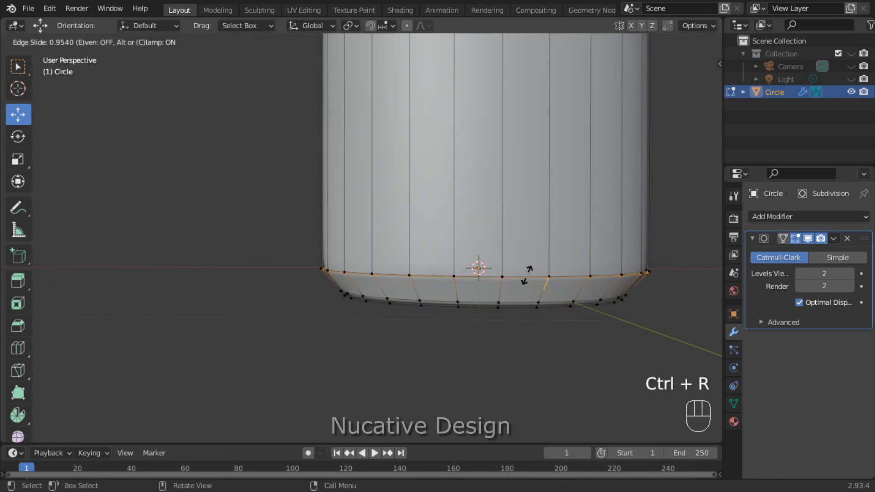
click(528, 278)
key(Tab)
click(532, 311)
scroll(534, 311, down, 7)
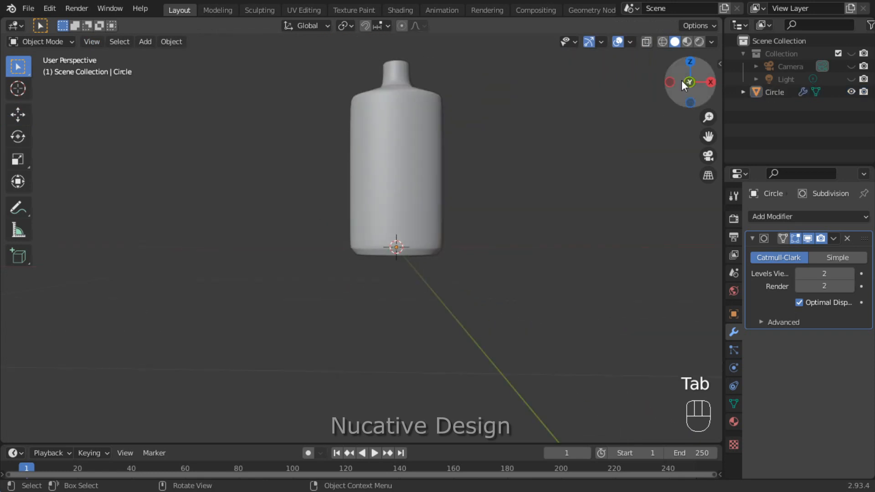
drag(682, 80, 660, 82)
key(ctrl+s)
- Add a Solidify modifier to the bottle and move it ahead of the Subdivision modifier
drag(709, 136, 688, 250)
scroll(610, 140, up, 5)
drag(684, 79, 679, 91)
click(451, 247)
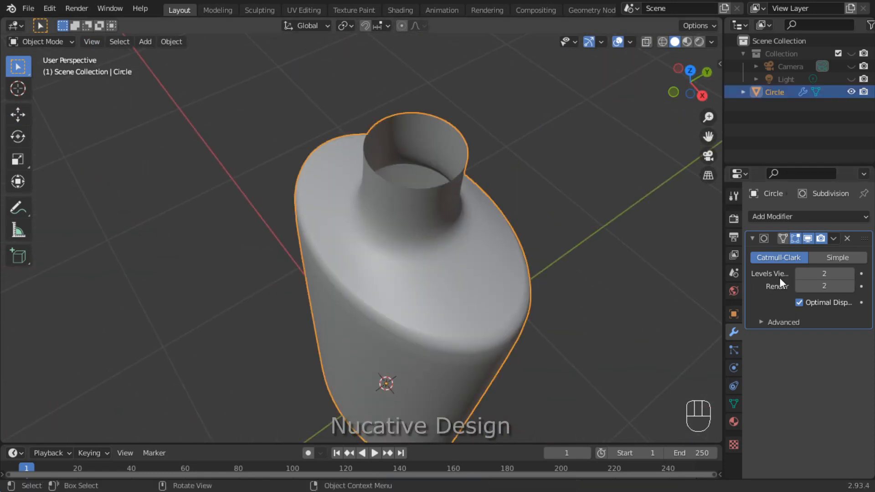
click(775, 217)
click(629, 435)
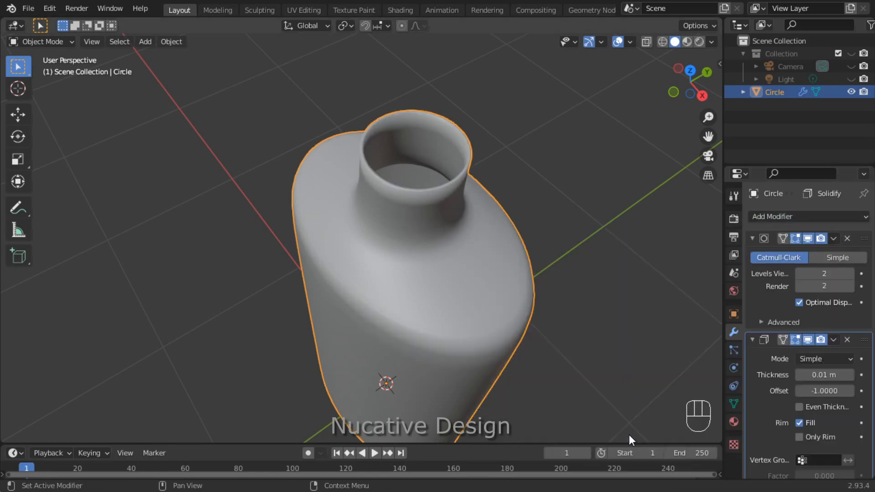
click(832, 338)
click(809, 399)
- Set the Solidify thickness to 0.005 m
drag(691, 81, 707, 121)
click(821, 274)
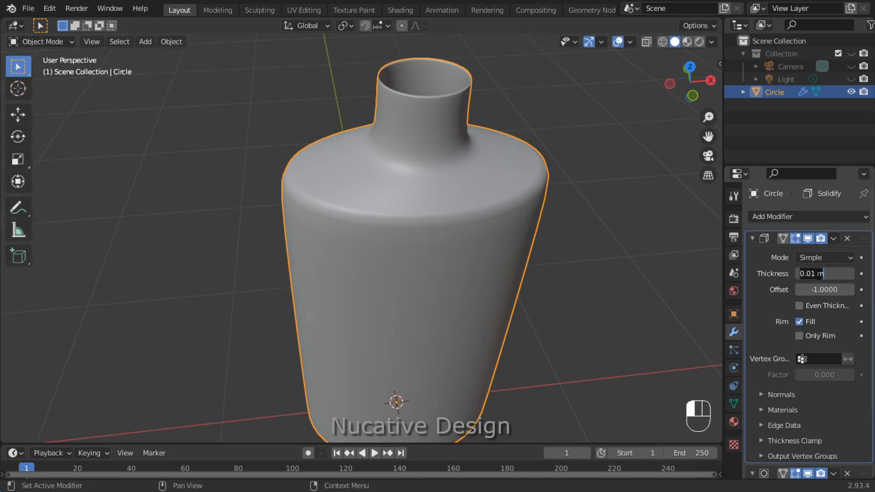
text(5)
key(Return)
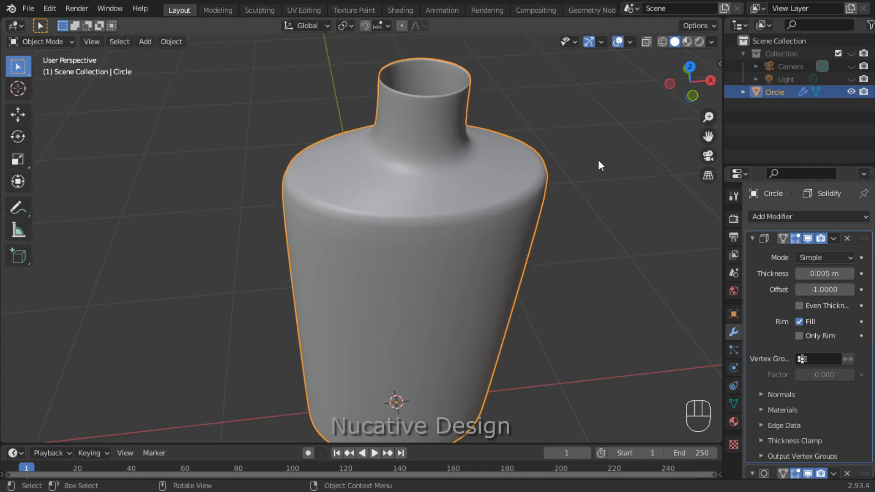
- Add a loop cut around the body, slid up close beneath the shoulder edge, and save the file from Object Mode
click(666, 85)
drag(676, 79, 689, 93)
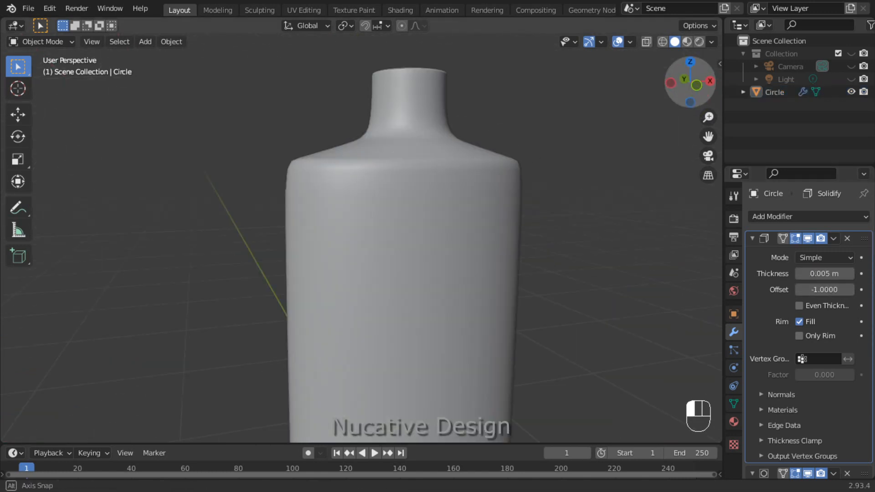
key(Tab)
key(ctrl+r)
click(495, 229)
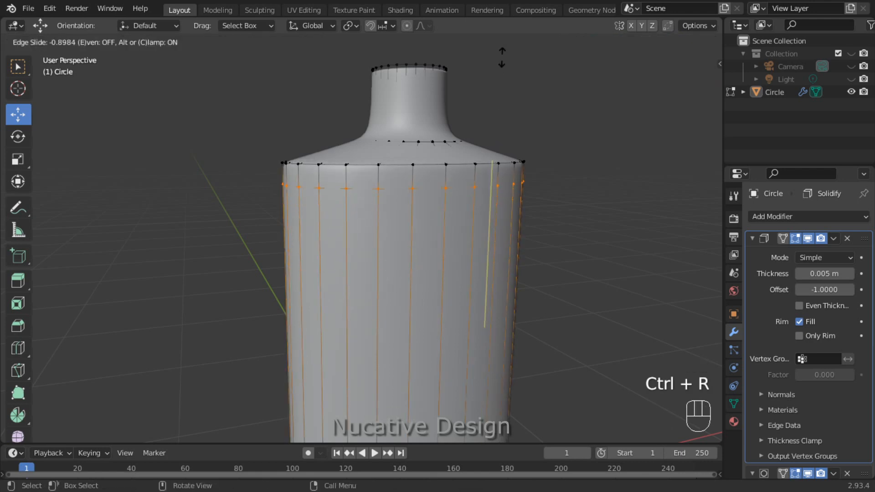
click(407, 165)
key(Tab)
drag(675, 75, 704, 82)
scroll(560, 169, down, 7)
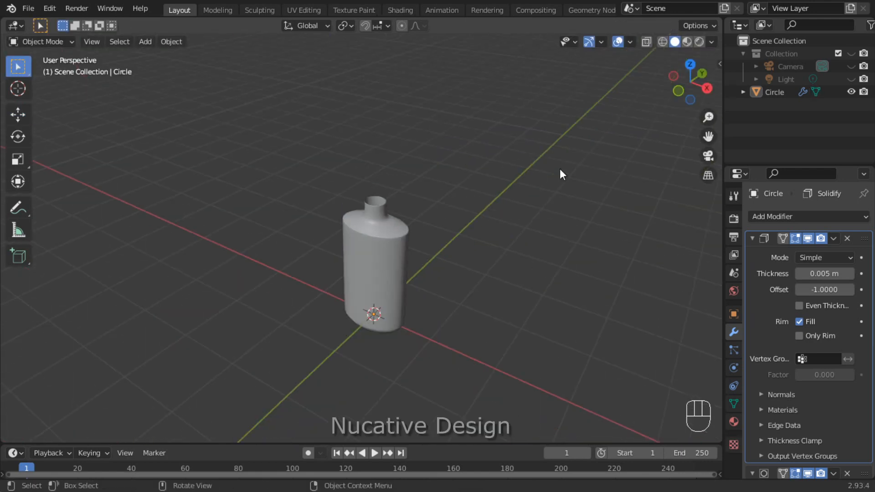
key(ctrl+s)
- Add a loop cut around the neck, slid down to about 0.674 near the neck's base, and save the file
scroll(524, 221, up, 8)
click(501, 211)
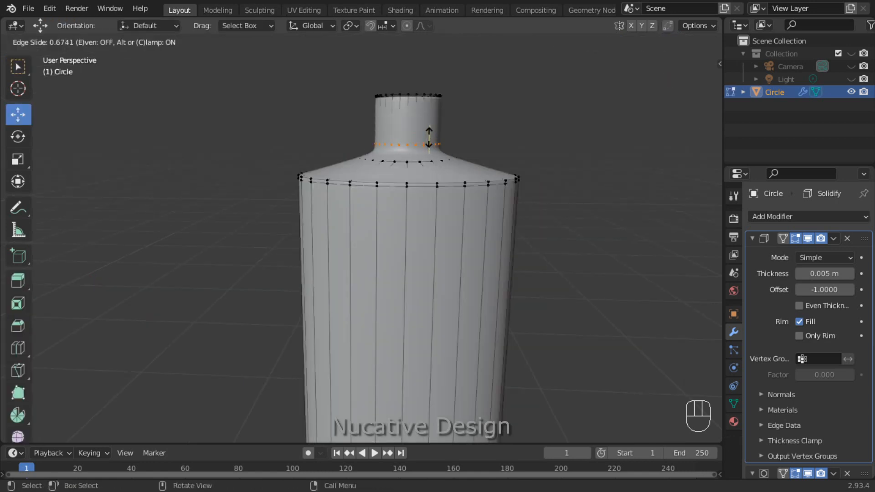
click(429, 138)
click(660, 108)
middle_drag(661, 108, 626, 139)
key(ctrl+s)
- Duplicate the neck's top rim loop in place, separate the copy into its own object and return to Object Mode
click(433, 122)
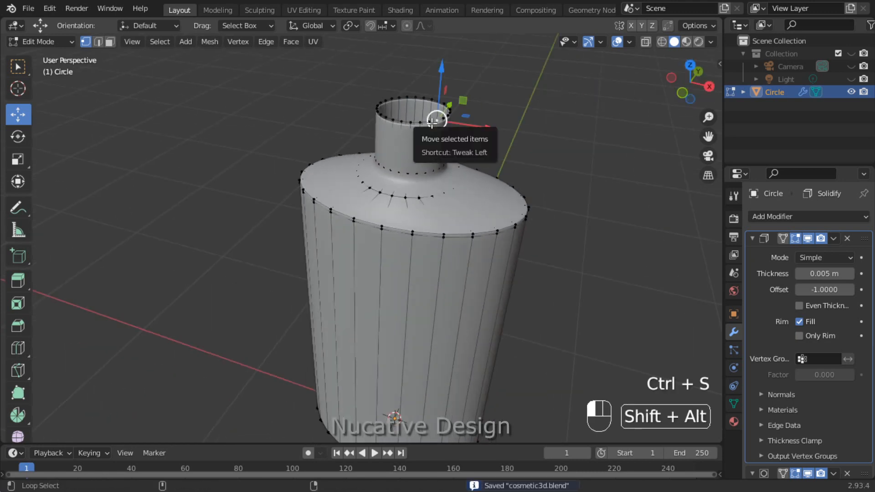
alt+shift+click(433, 123)
key(shift+d)
right_click(536, 117)
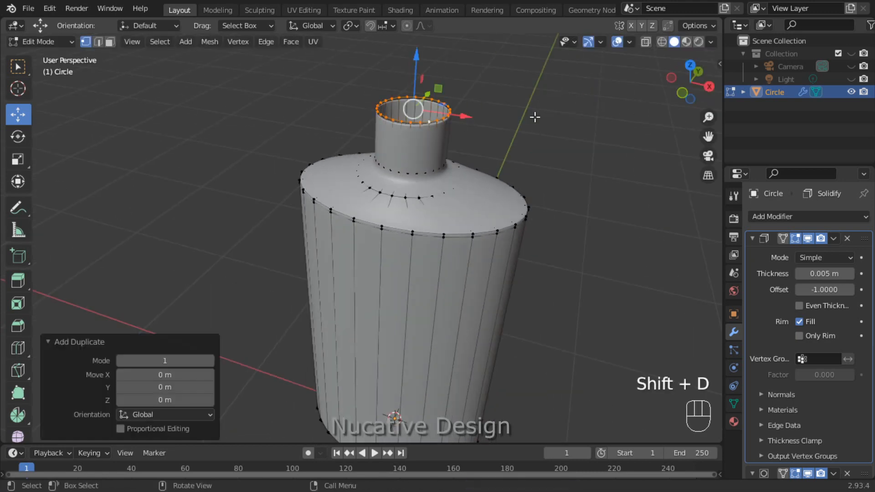
key(p)
click(535, 117)
key(Tab)
- Rename the separated rim object as cap
click(789, 106)
double_click(789, 106)
text(cap)
key(Return)
- Scale the entire cap ring by about 1.096 in Edit Mode from the top view
key(Tab)
scroll(410, 133, up, 3)
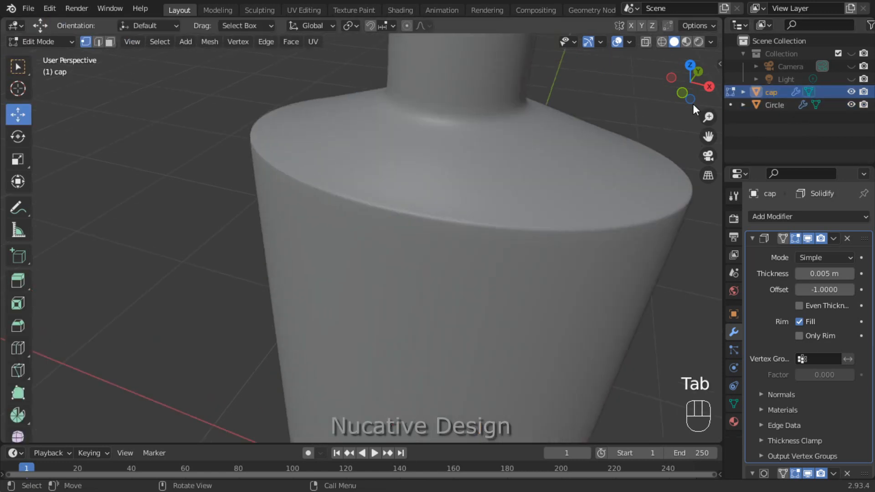
drag(694, 104, 732, 87)
drag(707, 138, 681, 308)
click(448, 166)
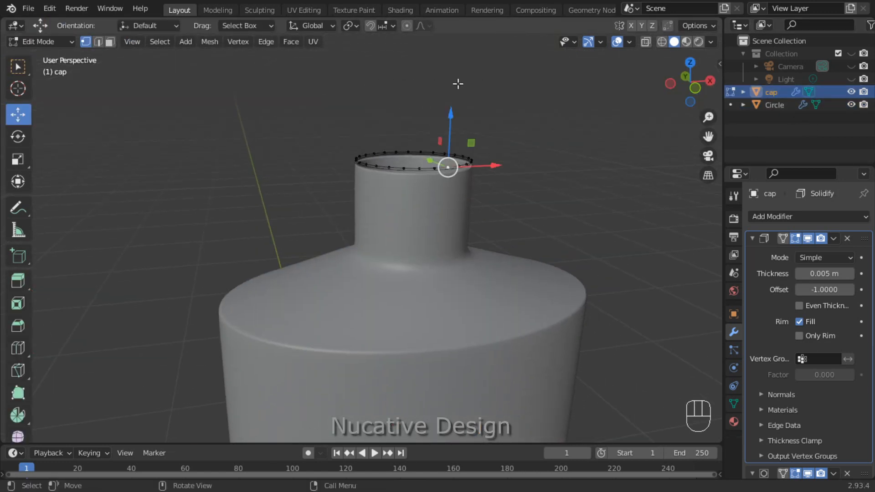
key(a)
key(KP_7)
key(s)
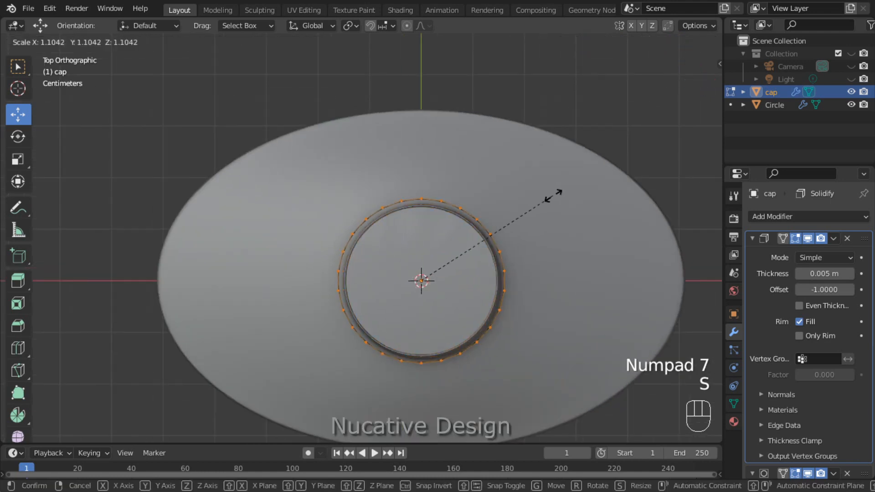
click(553, 196)
- Try extruding the cap ring about 0.272 m down along Z in the front view, and undo the extrusion
key(KP_1)
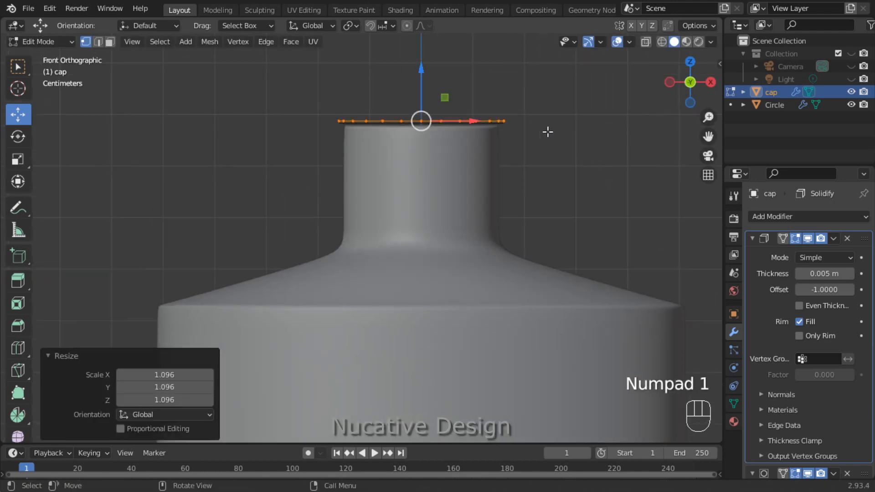
key(e)
key(z)
click(541, 268)
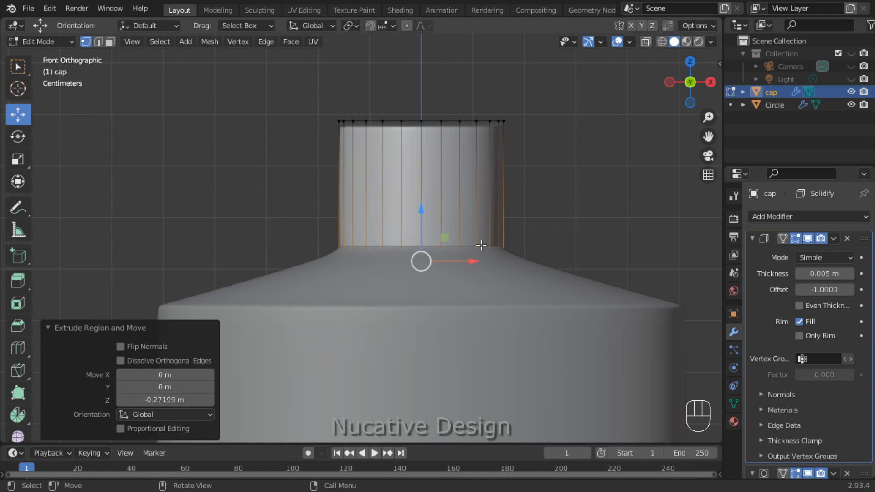
key(ctrl+z)
- Scale the cap ring by about 1.07 and extrude it down along Z around the neck to the shoulder
key(s)
click(549, 178)
key(e)
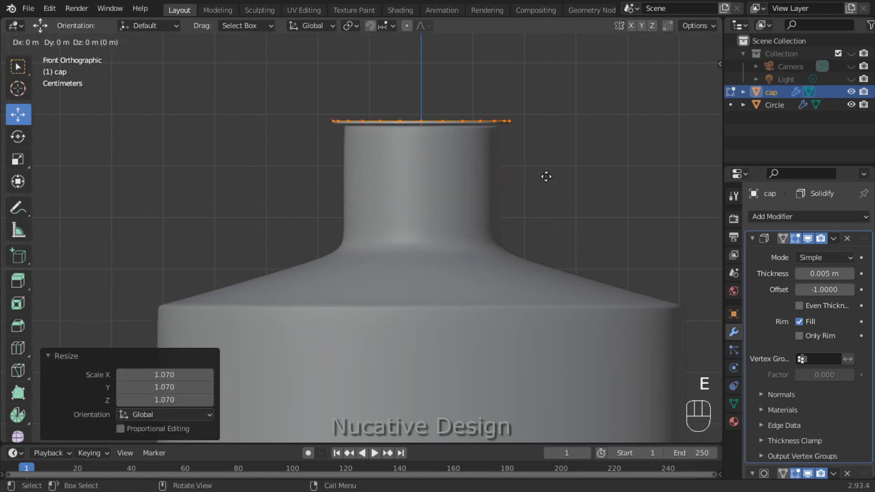
key(z)
click(536, 299)
- Fill the cap's upper edge loop with a face and inset that face by about 0.089 m
click(510, 122)
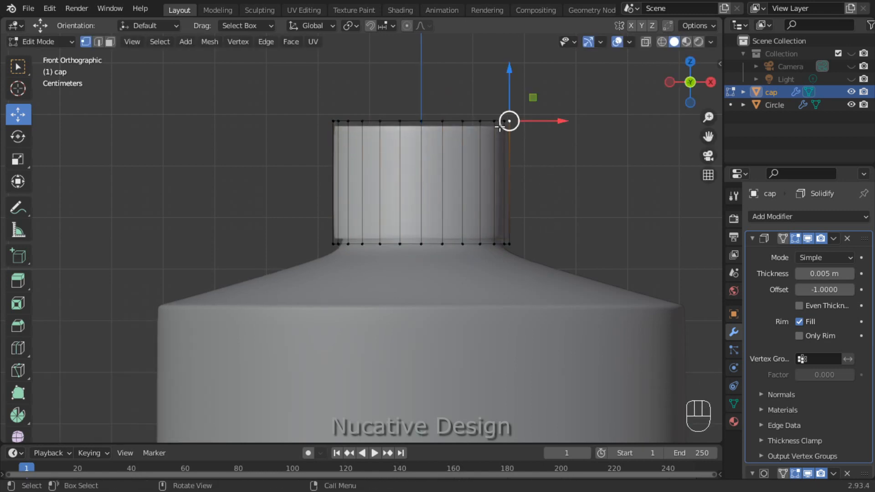
alt+click(479, 123)
alt+click(503, 122)
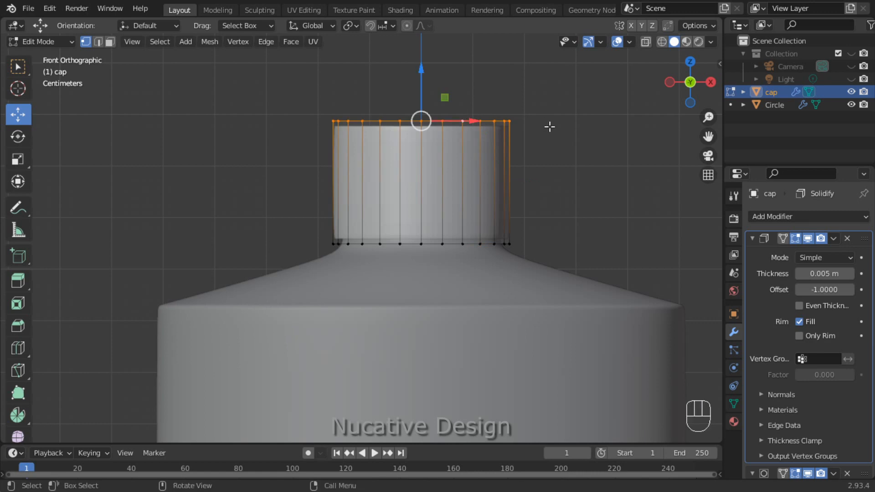
key(KP_5)
middle_drag(624, 102, 633, 118)
key(f)
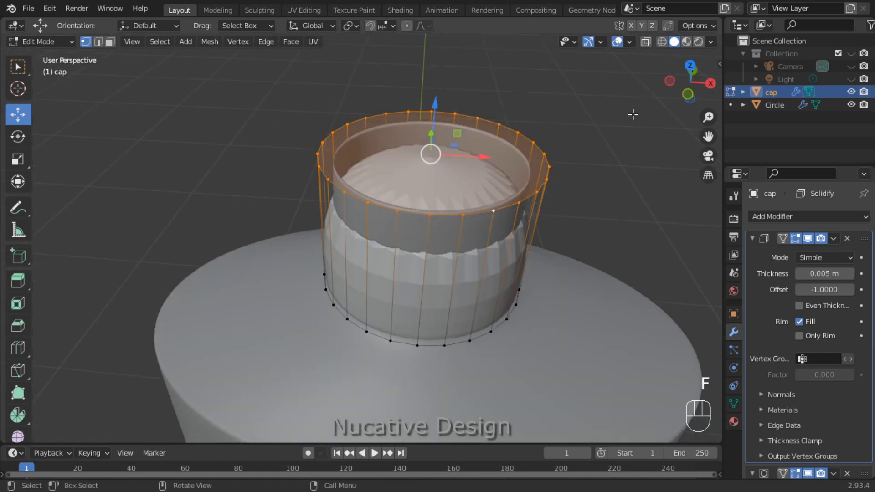
key(i)
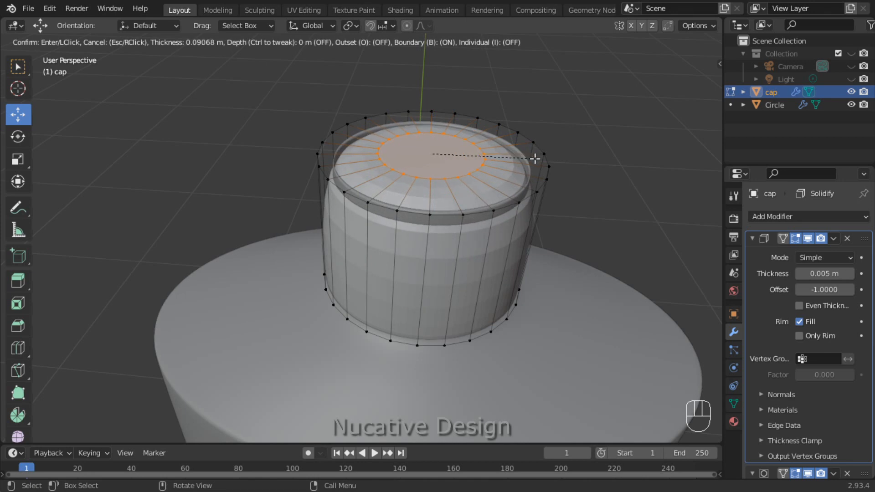
click(536, 157)
- Extrude the inset face on top of the cap about 0.036 m upward along Z in the front view
key(KP_1)
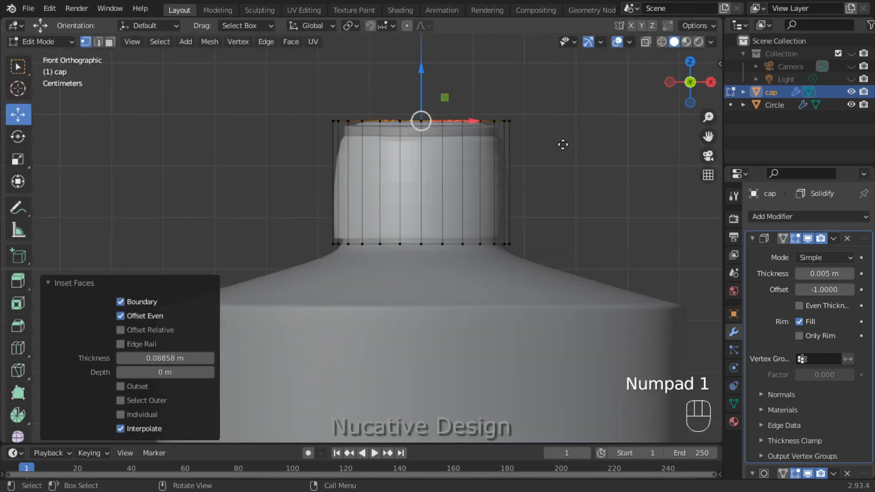
key(e)
key(z)
key(z)
click(562, 127)
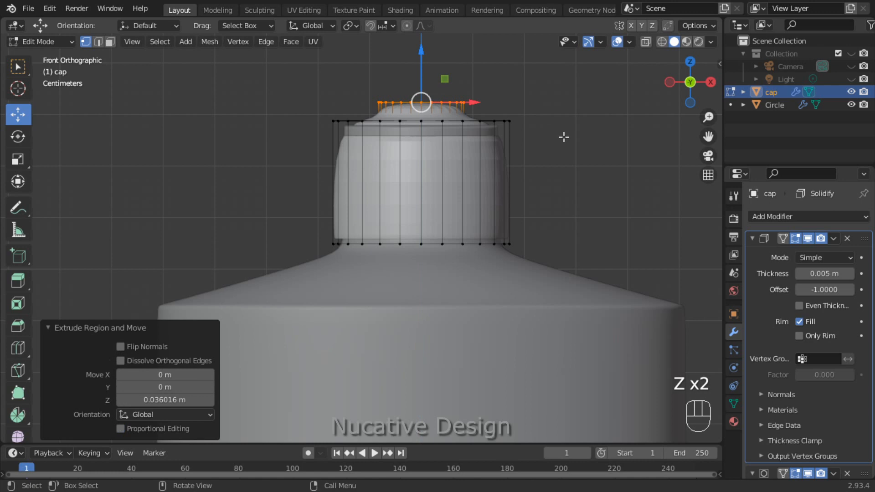
- Collapse the cap's existing modifiers and add a Bevel modifier in Object Mode
scroll(775, 383, down, 5)
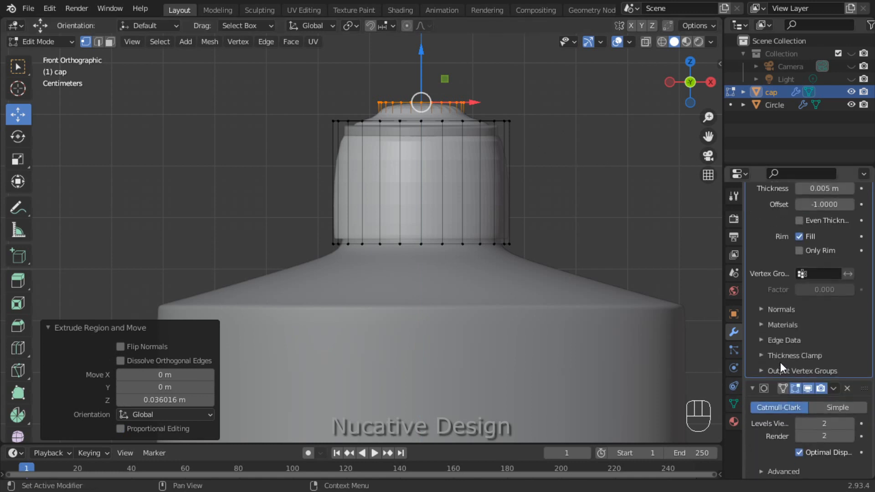
scroll(609, 191, up, 1)
scroll(521, 150, down, 3)
drag(708, 137, 699, 186)
scroll(780, 250, up, 5)
click(752, 238)
click(814, 248)
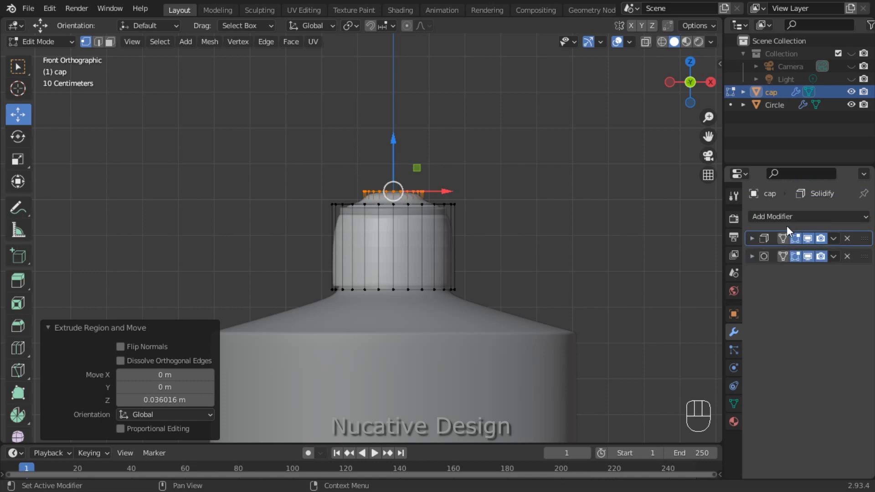
click(789, 217)
key(Tab)
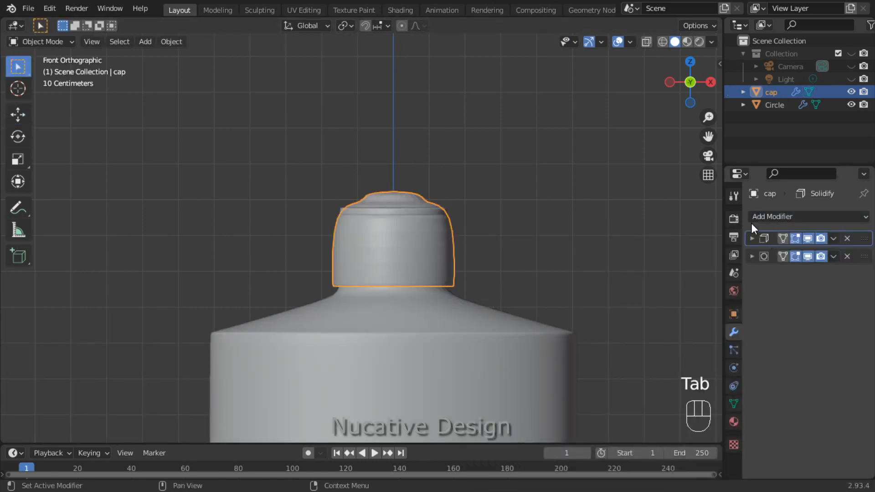
click(770, 216)
click(612, 267)
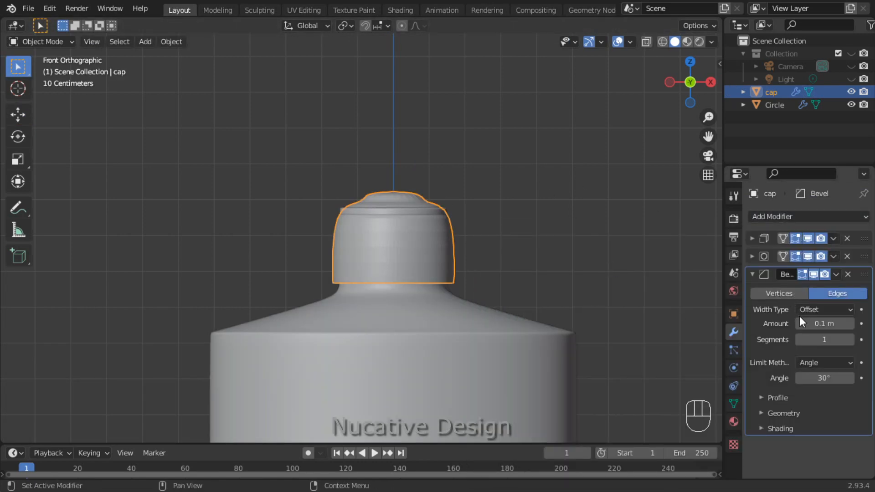
- Set the Bevel modifier's width type to Width and its amount to 0.12 m
click(820, 310)
click(815, 338)
click(850, 340)
key(ctrl+z)
click(839, 324)
click(811, 346)
drag(837, 324, 846, 324)
- Try the Weight, Vertex Group and None limit methods on the Bevel modifier and set it back to Angle
click(824, 363)
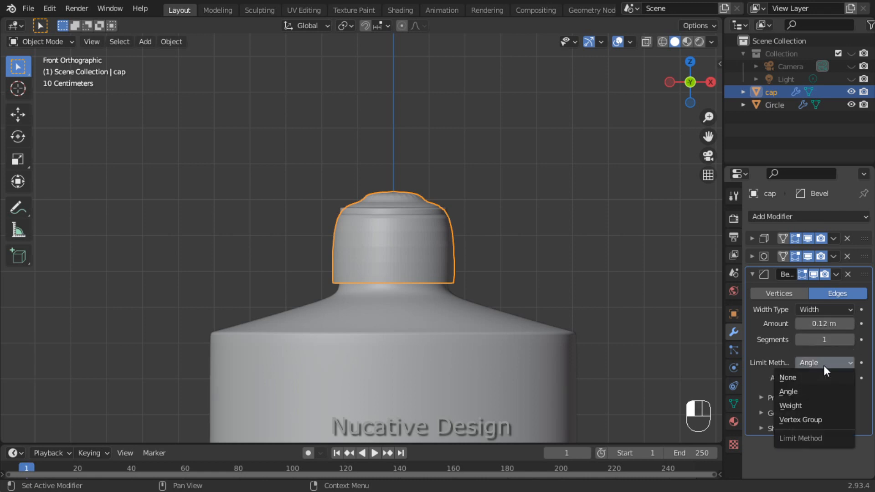
click(804, 405)
click(828, 365)
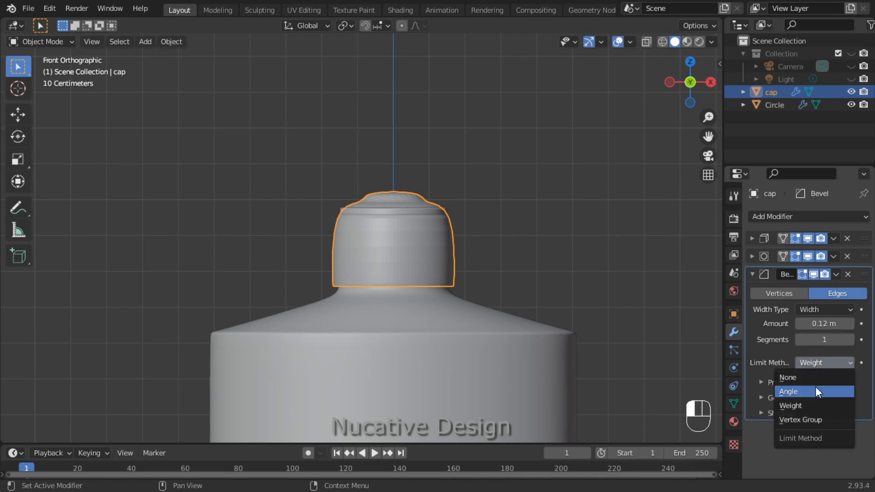
click(815, 416)
click(823, 363)
click(821, 376)
click(825, 363)
click(822, 391)
- Add a loop cut around the cap wall in Edit Mode and slide it near the upper edge, factor about 0.964
scroll(516, 254, up, 4)
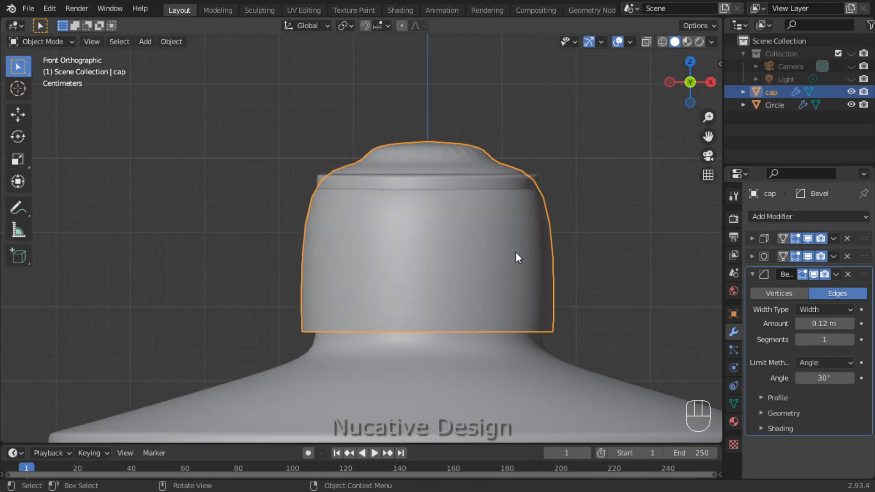
key(Tab)
key(ctrl+r)
click(519, 252)
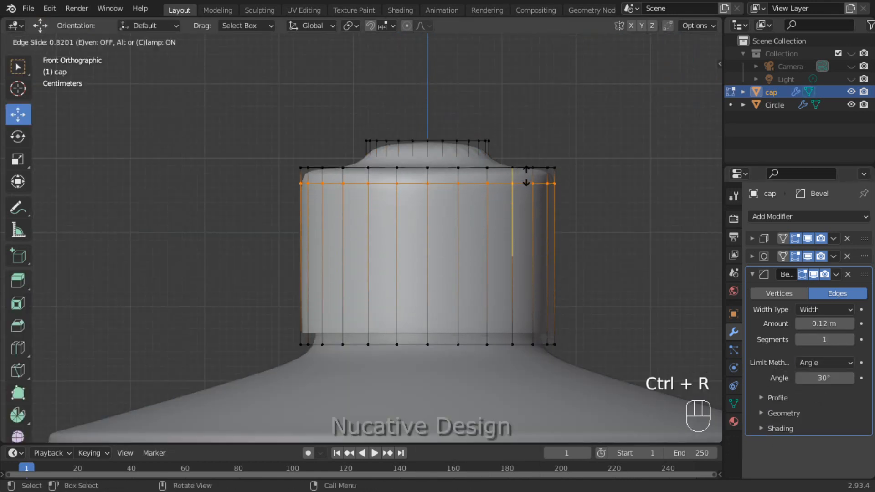
click(538, 174)
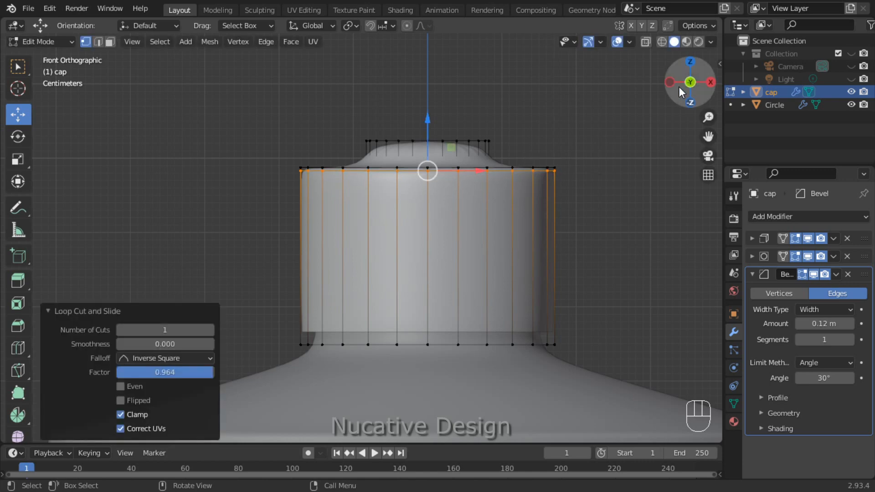
- Add a loop cut near the cap's lower edge with a factor of about -0.925 and move it slightly closer to that edge
drag(691, 81, 686, 130)
key(ctrl+r)
click(505, 298)
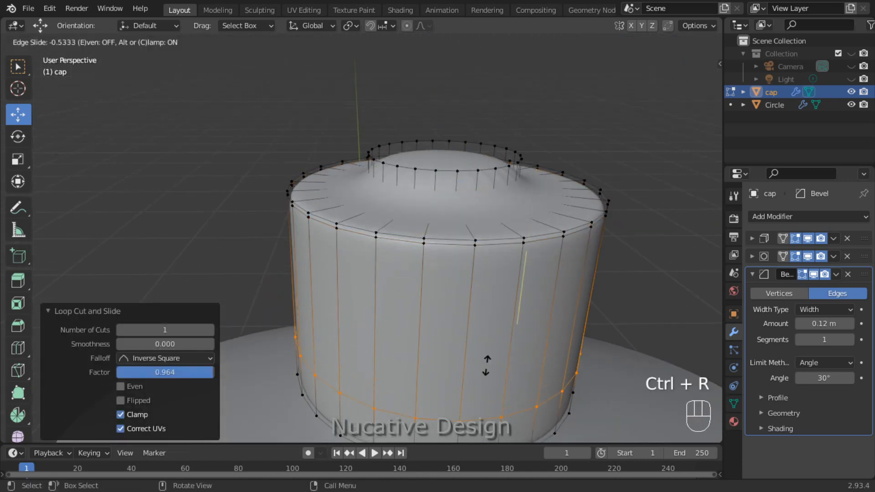
click(484, 420)
drag(691, 101, 689, 59)
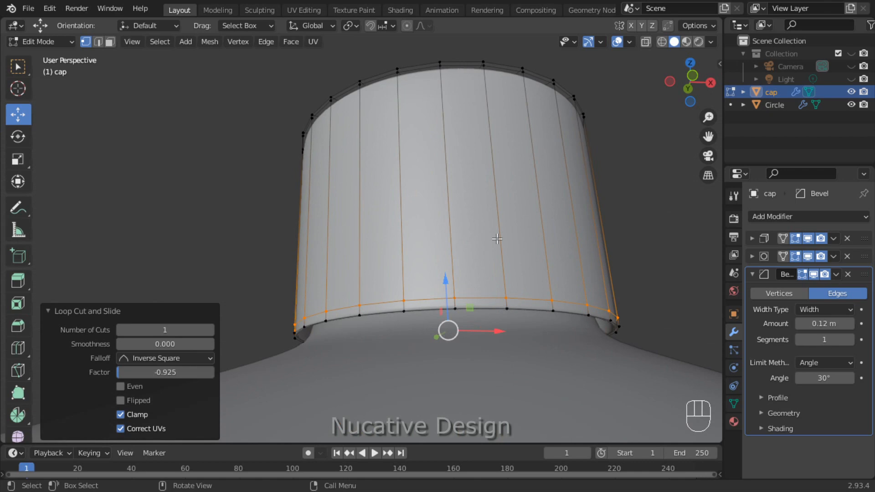
drag(445, 279, 436, 291)
key(Tab)
key(Tab)
- Select the upper edge loop of the raised disc on the cap and show it in the front view
drag(690, 69, 693, 98)
alt+shift+click(508, 180)
key(KP_1)
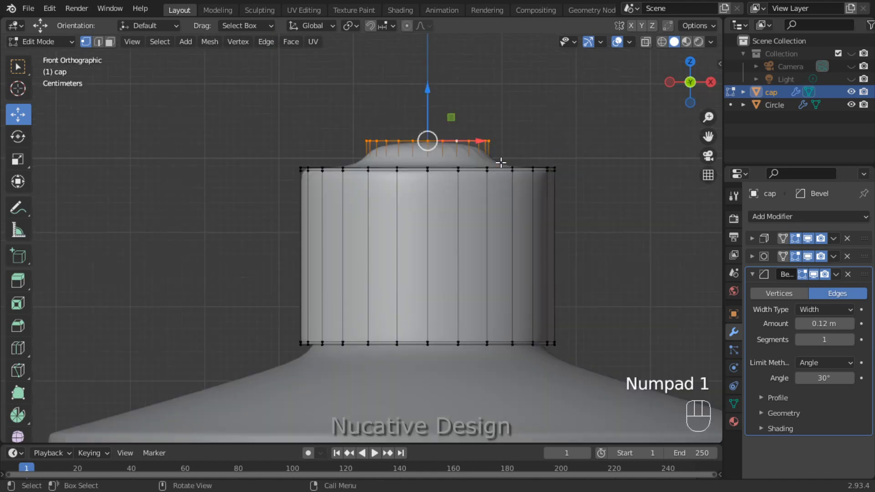
- Try raising the disc's upper loop about 0.011 m and adding a loop cut at its upper edge, and undo both
drag(428, 86, 429, 81)
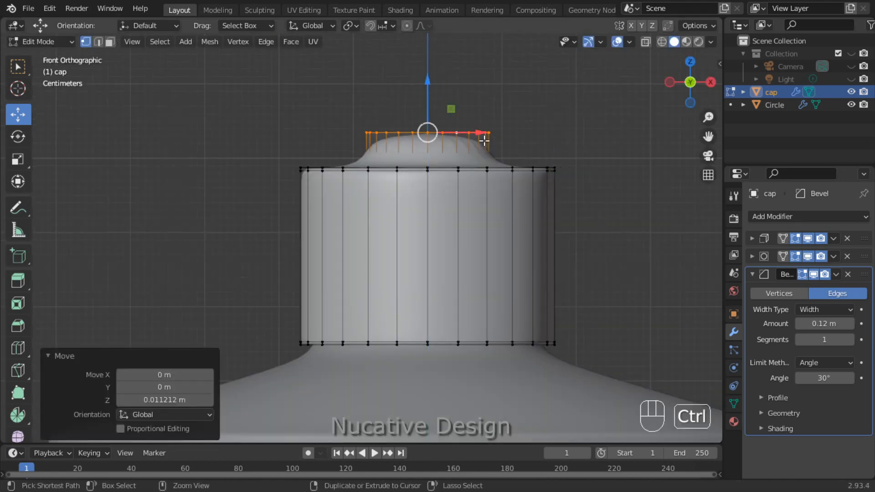
key(ctrl+r)
click(474, 142)
click(498, 132)
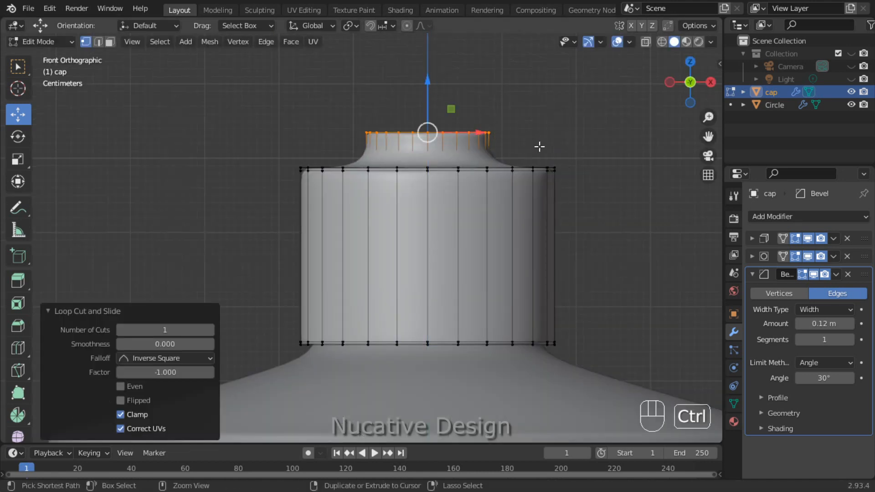
key(ctrl+z)
key(ctrl+z)
- Remove the Subdivision modifier from the cap
click(752, 256)
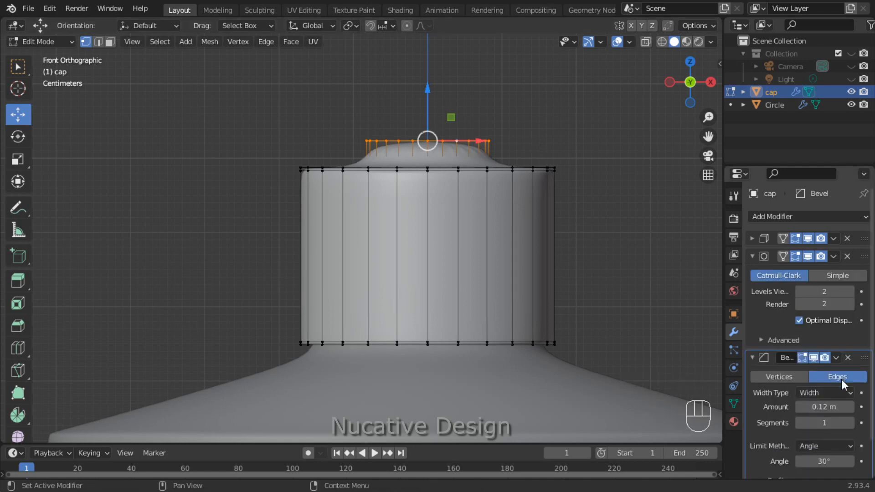
click(753, 239)
scroll(831, 354, down, 6)
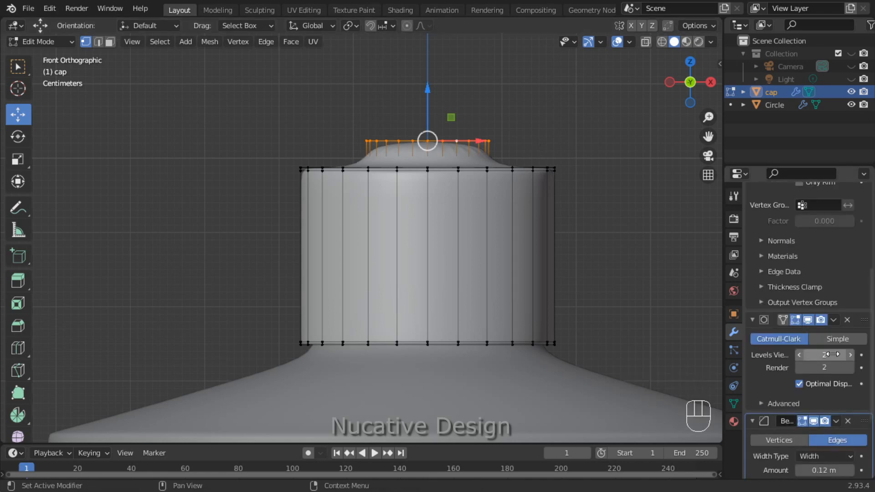
click(848, 319)
- Lower the disc's upper loop about 0.0086 m along Z and scale the whole raised disc up slightly
drag(434, 80, 422, 100)
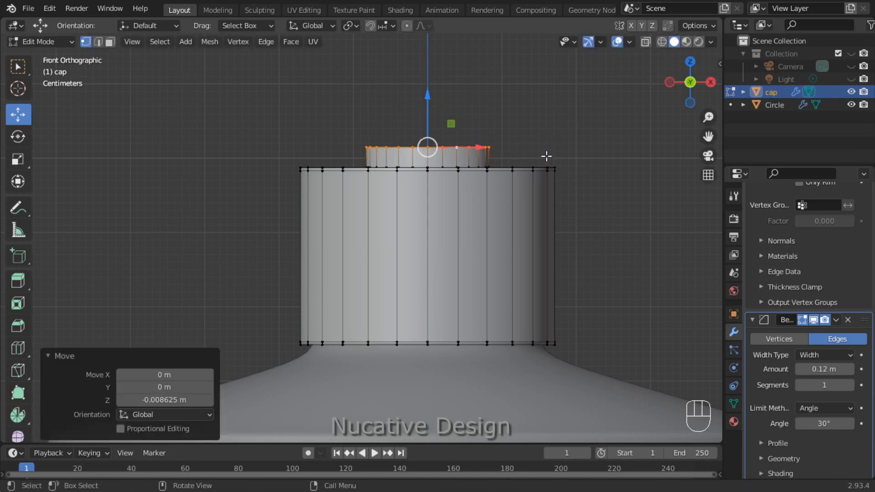
scroll(546, 164, down, 3)
key(ctrl+KP_Add)
key(s)
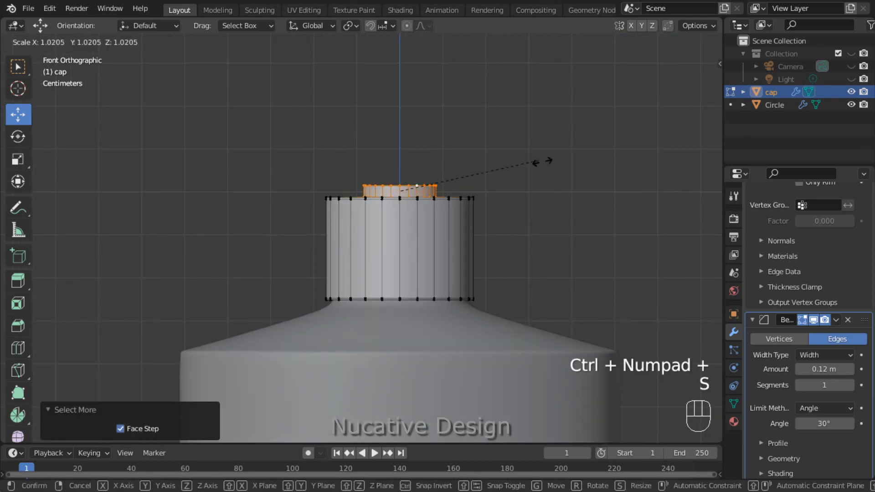
click(548, 159)
- Reduce the selection to the disc's upper face and inset it by about 0.043 m
key(ctrl+KP_Subtract)
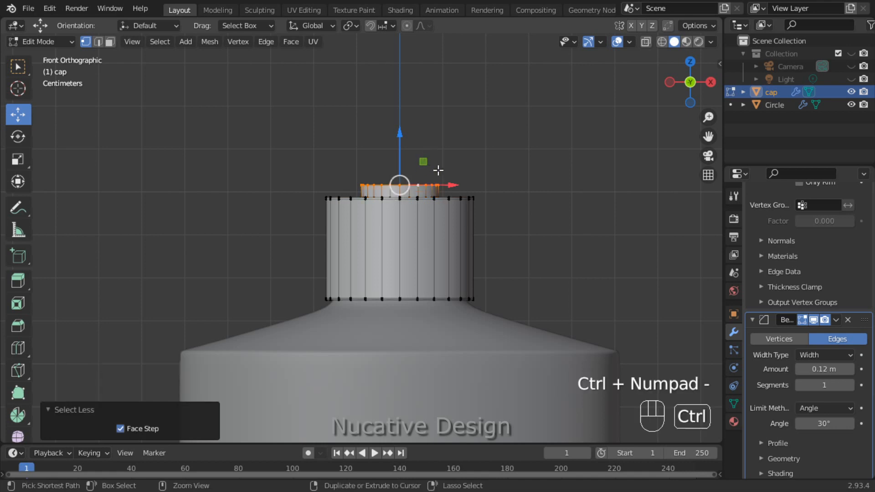
drag(686, 84, 600, 125)
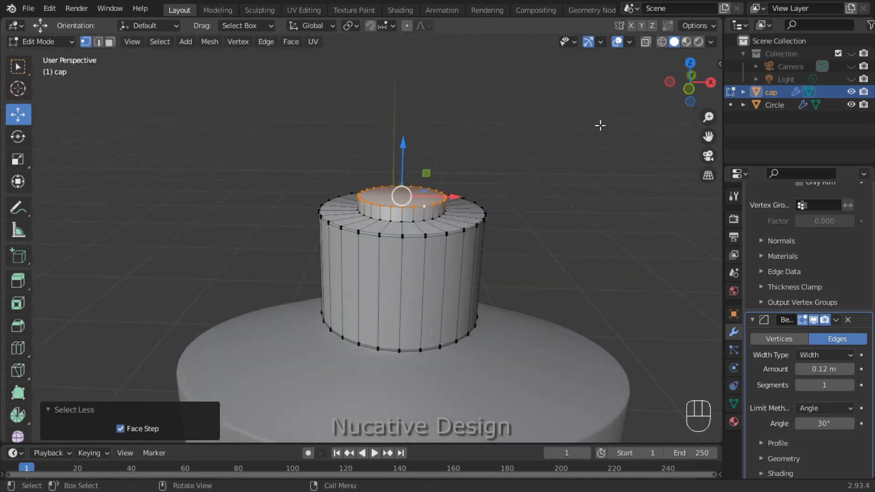
key(i)
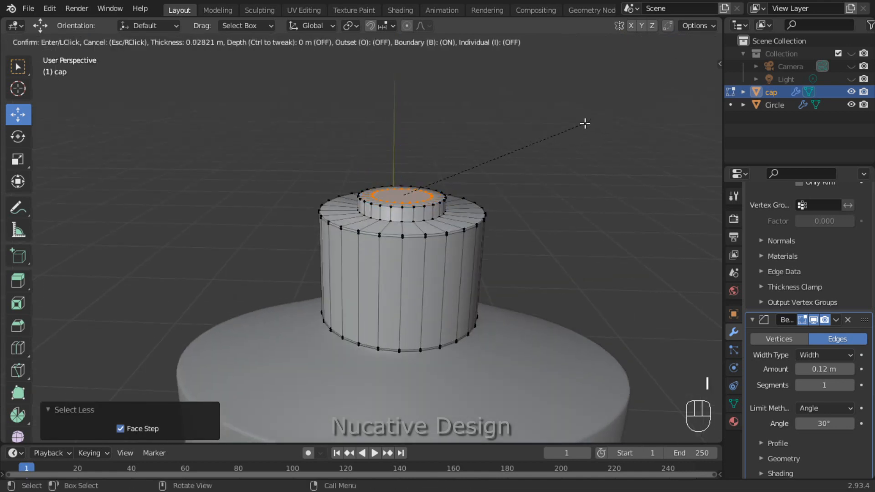
click(579, 127)
- Extrude the inset face about 0.067 m upward along Z in the front view to form a narrow nozzle
key(KP_1)
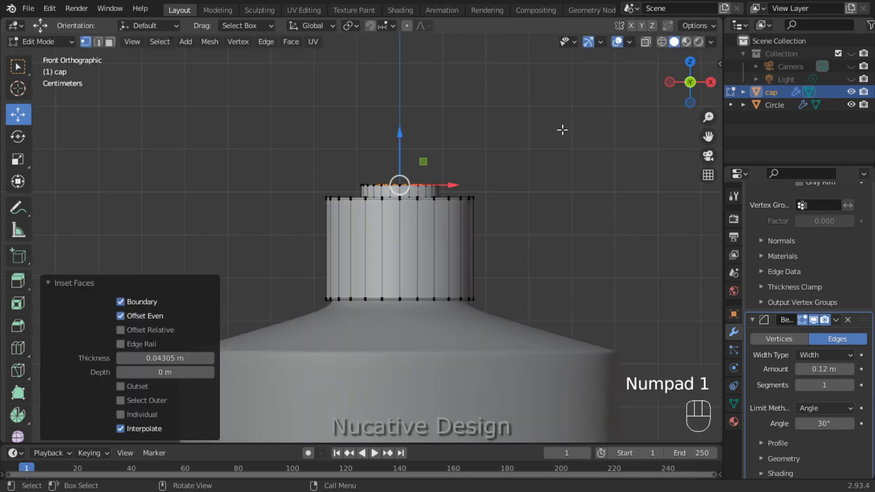
key(e)
key(z)
key(z)
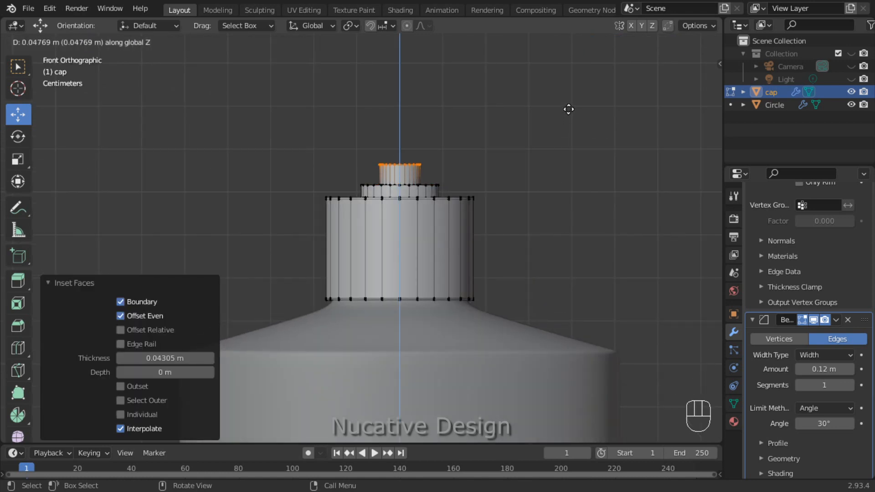
click(562, 101)
- Try extruding and scaling the nozzle's end face outward, and undo it
key(e)
key(s)
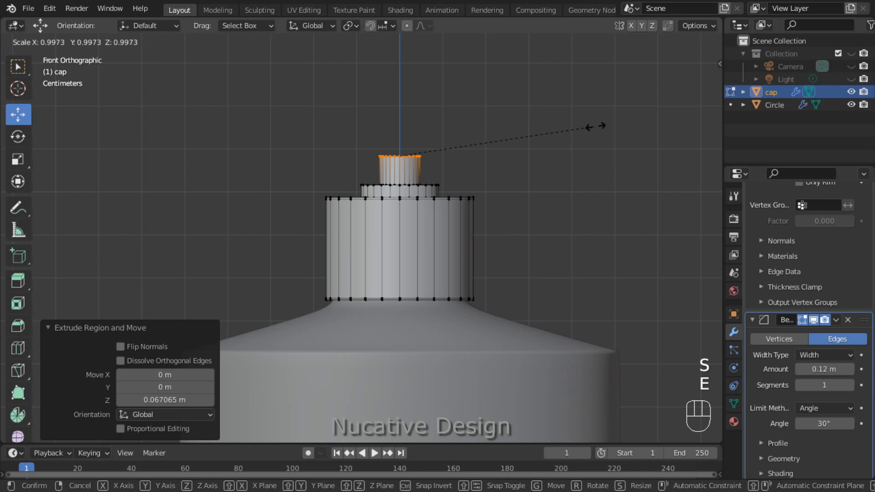
click(617, 128)
key(ctrl+z)
- Delete the face closing the nozzle's upper end to open it
drag(681, 86, 685, 142)
key(x)
click(479, 148)
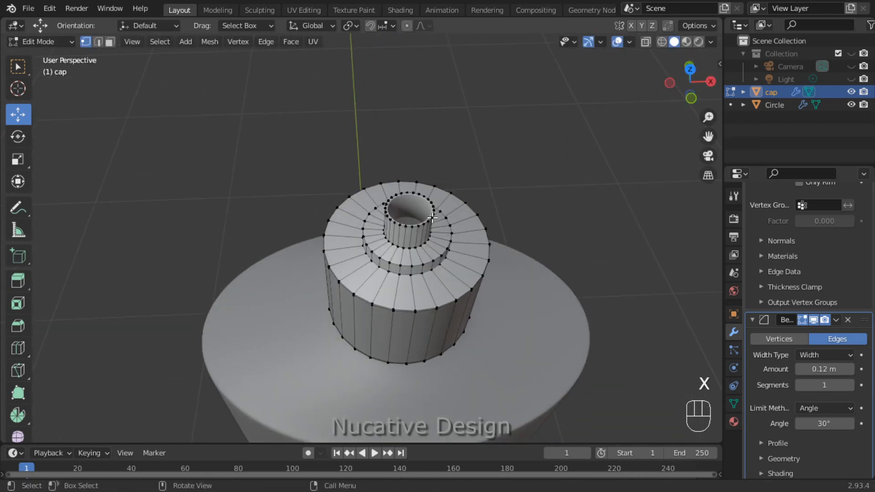
- Try extruding the nozzle's open rim outward, including a scale of about 1.187 and a rescale, and undo the attempts
key(s)
key(e)
click(567, 174)
key(ctrl+z)
key(e)
key(s)
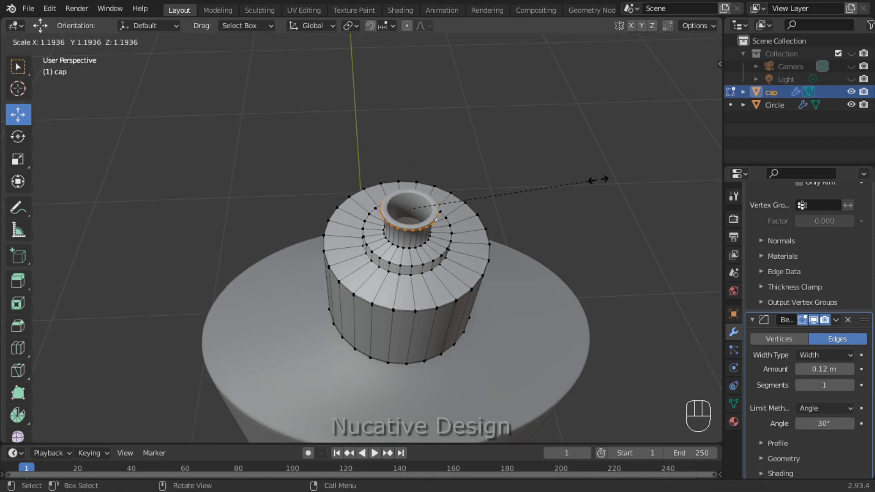
click(596, 179)
key(KP_1)
key(s)
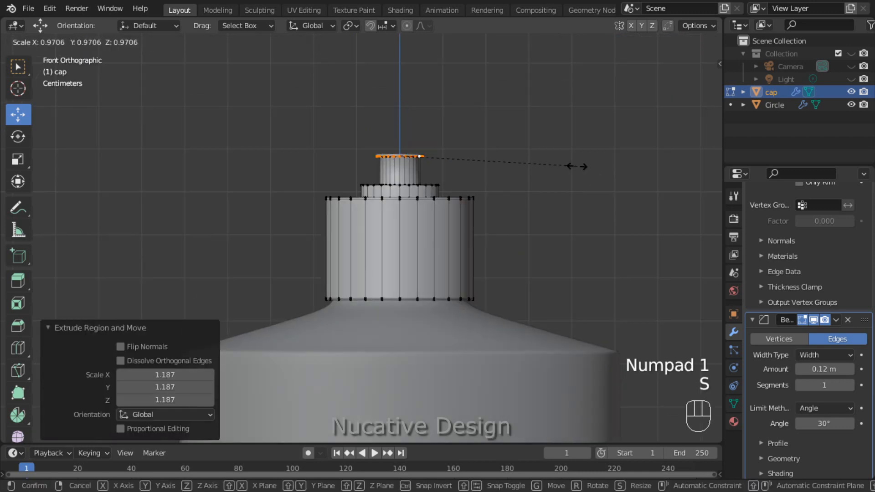
click(576, 166)
key(ctrl+z)
key(ctrl+z)
- Extrude the nozzle's open rim and scale it outward by about 1.102
key(e)
key(s)
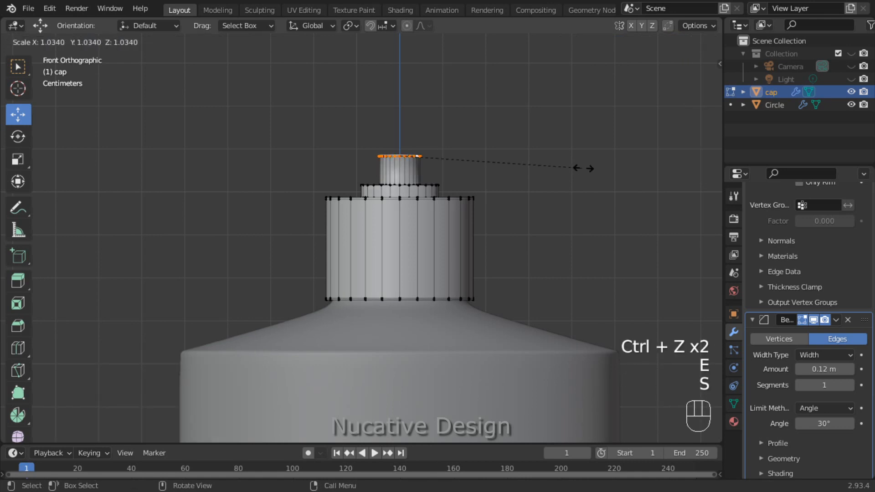
click(578, 170)
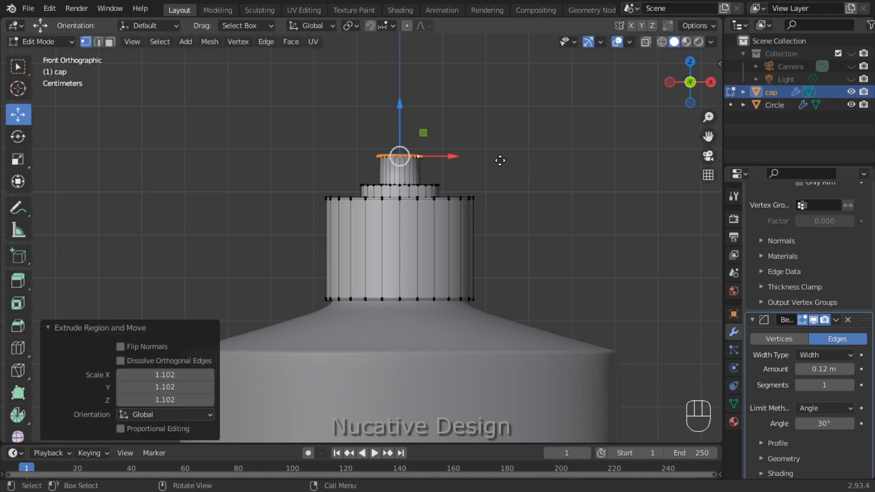
- Extrude the nozzle's flared open rim straight up by about 0.113 m
key(e)
key(z)
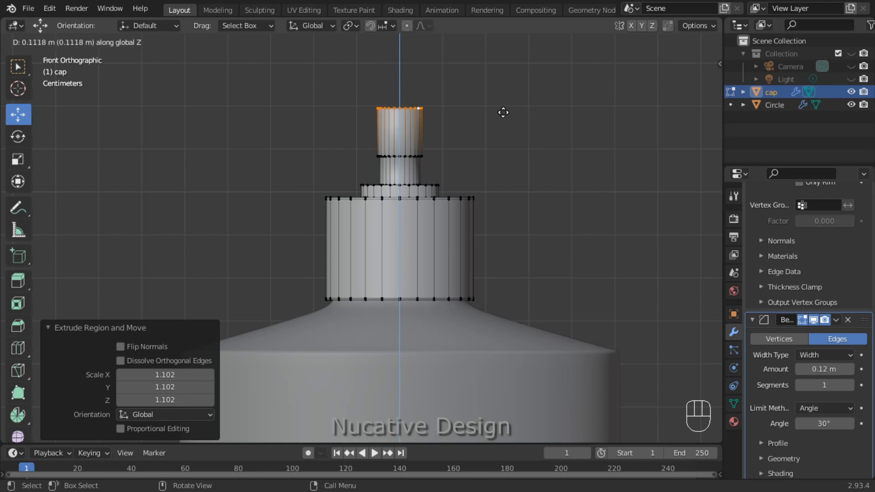
click(518, 131)
scroll(518, 131, down, 1)
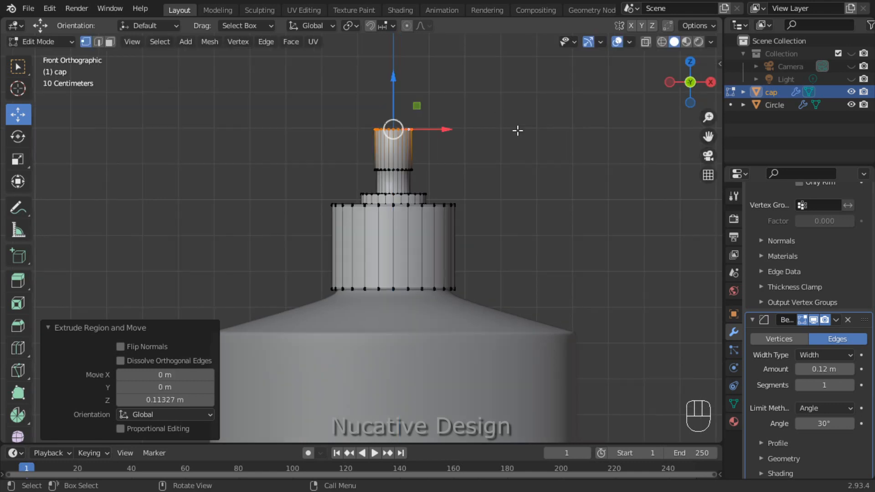
- Extrude the rim slightly outward by scaling, and extrude it up about 0.068 m to form a wider end section
key(e)
key(s)
click(531, 133)
key(e)
key(z)
click(527, 103)
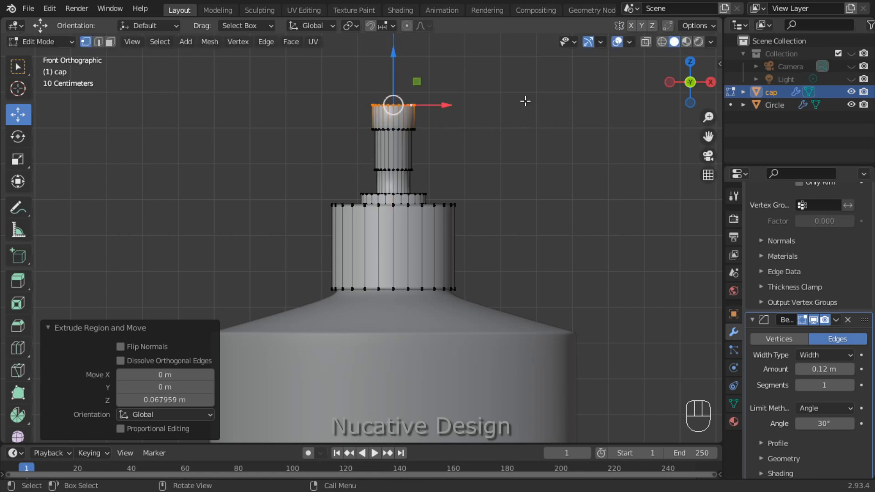
- Add a closely spaced pair of loop cuts around the nozzle's middle section and move it toward the section's lower end
click(445, 162)
key(ctrl+r)
scroll(405, 155, up, 1)
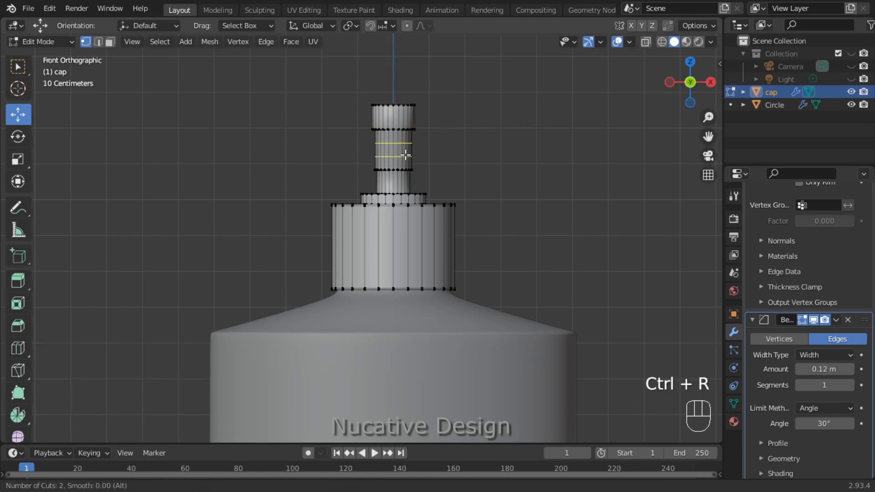
click(406, 150)
click(406, 150)
key(s)
key(x)
key(z)
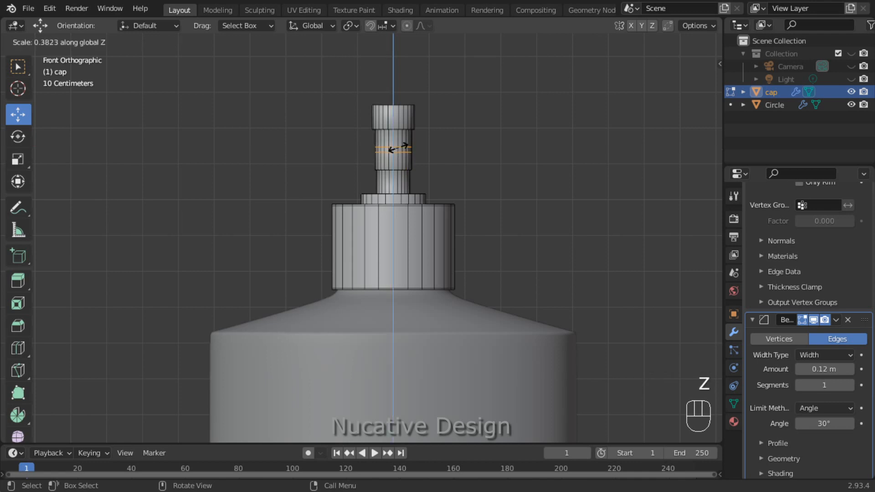
click(396, 147)
drag(395, 98, 394, 107)
- Add a second pair of loop cuts above the first, narrow its vertical spacing and shift it down slightly
click(442, 135)
click(412, 140)
key(s)
key(z)
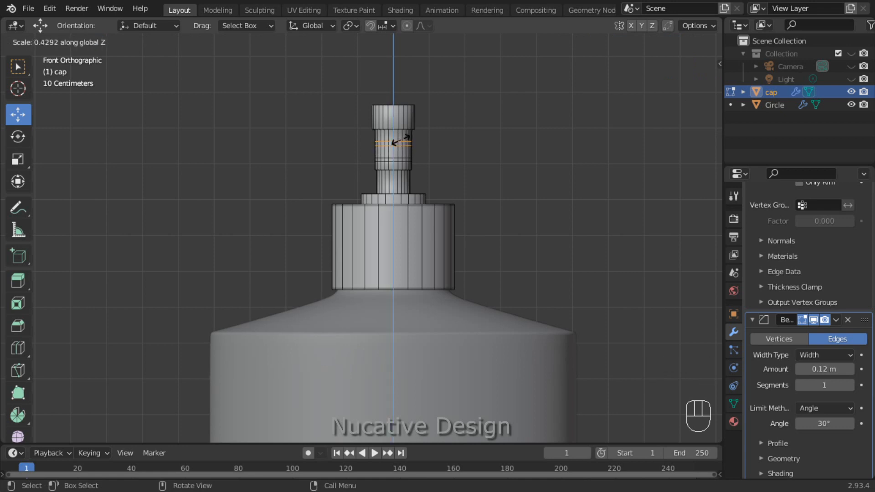
click(395, 140)
drag(393, 90, 393, 97)
- Add a third pair of loop cuts above the others and scale its spacing along Z to about 0.824
key(ctrl+r)
click(406, 136)
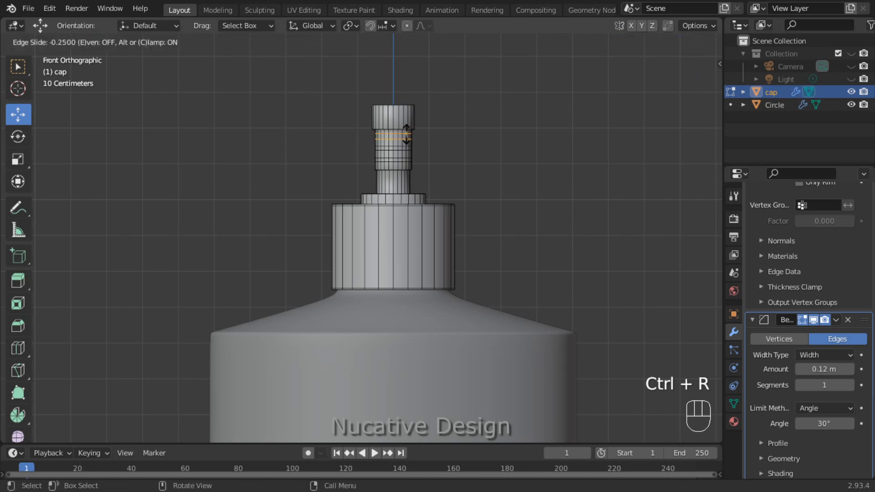
click(406, 134)
key(s)
key(z)
click(404, 135)
scroll(501, 140, up, 3)
scroll(544, 195, down, 2)
scroll(543, 195, up, 5)
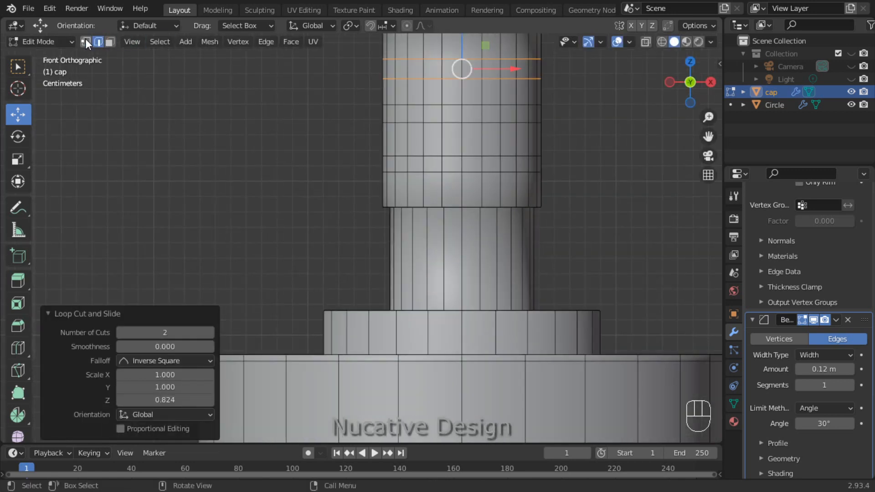
- Try selecting the middle and upper loop pairs of the nozzle by their vertices, and undo the selection
click(86, 41)
alt+shift+click(458, 107)
alt+shift+click(463, 119)
click(575, 116)
alt+click(509, 121)
alt+click(500, 110)
click(583, 113)
shift+click(482, 105)
click(565, 117)
alt+click(440, 107)
alt+shift+click(438, 135)
key(ctrl+z)
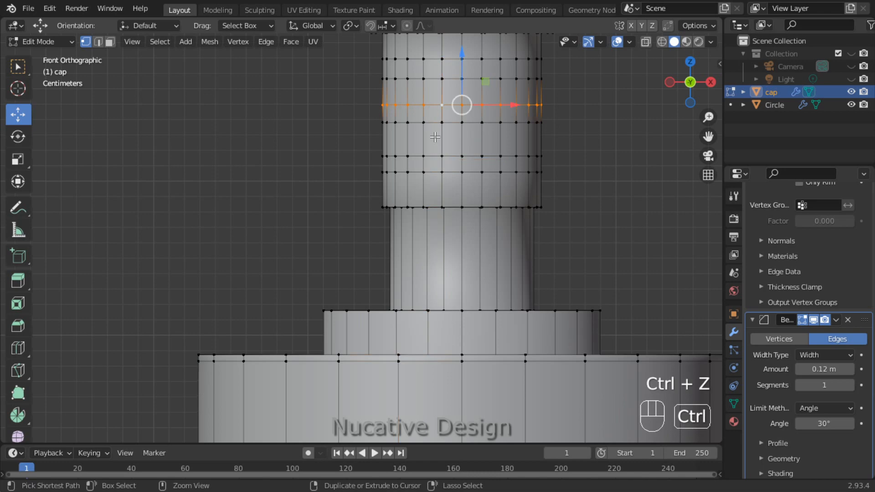
alt+shift+click(434, 123)
alt+shift+click(440, 59)
alt+shift+click(426, 79)
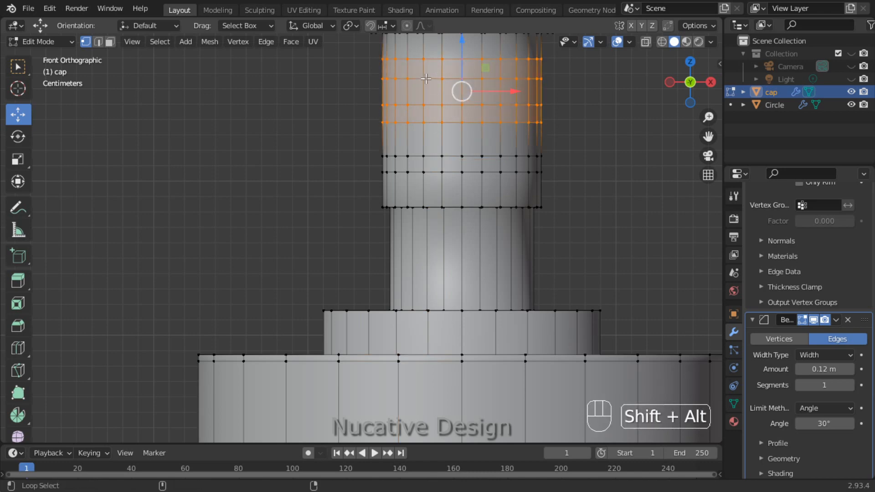
key(ctrl+z)
key(ctrl+z)
key(ctrl+z)
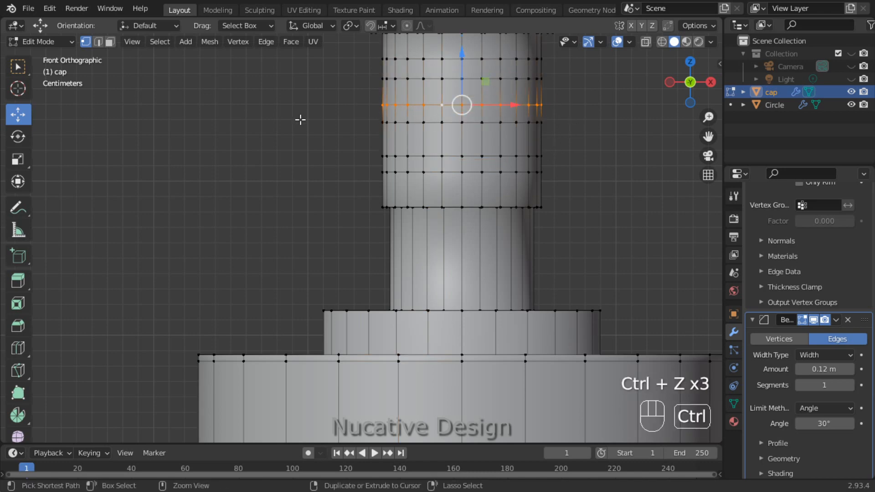
- Try selecting the middle and upper loop pairs as edges while switching between vertex and edge selection, and undo it
alt+click(470, 121)
alt+shift+click(470, 105)
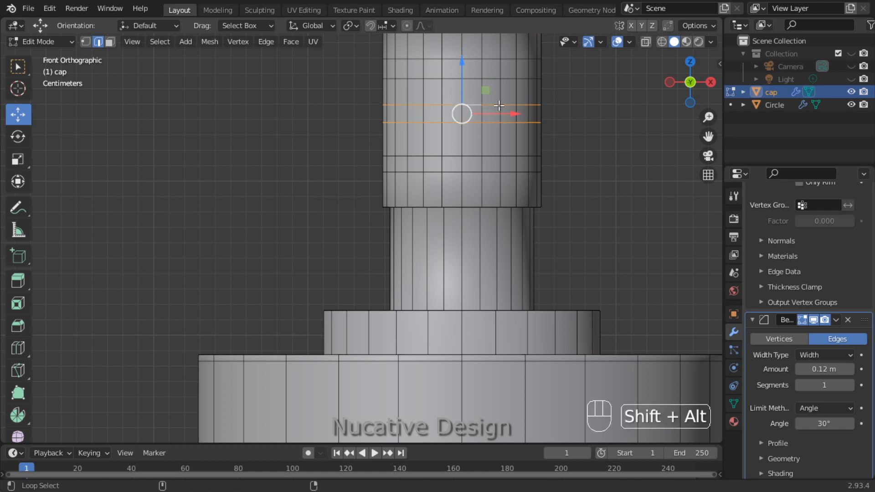
click(85, 42)
click(98, 41)
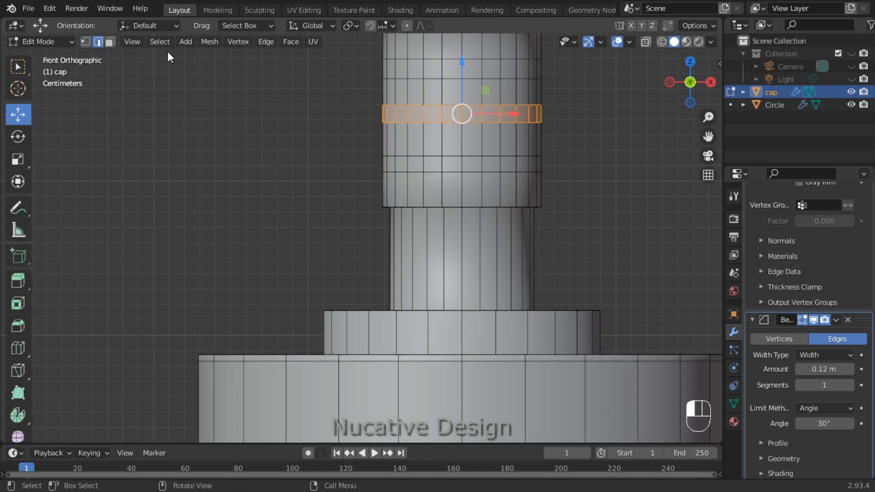
alt+shift+click(478, 66)
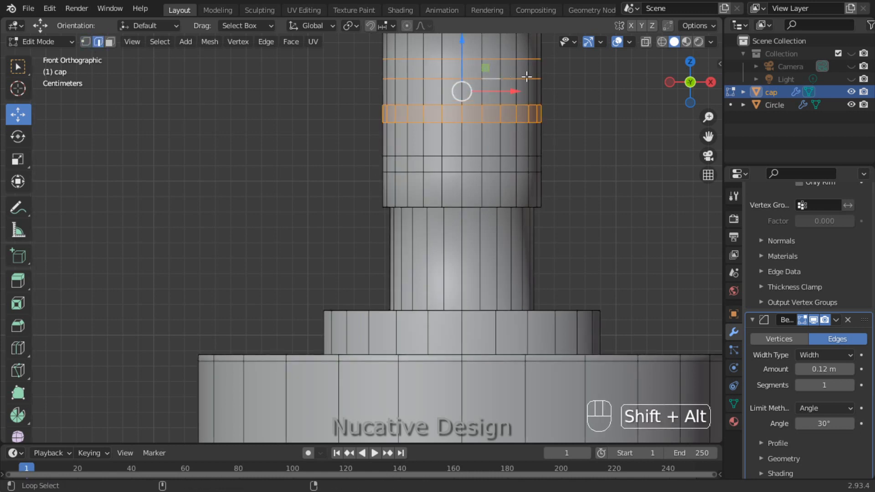
click(135, 56)
click(86, 41)
click(98, 42)
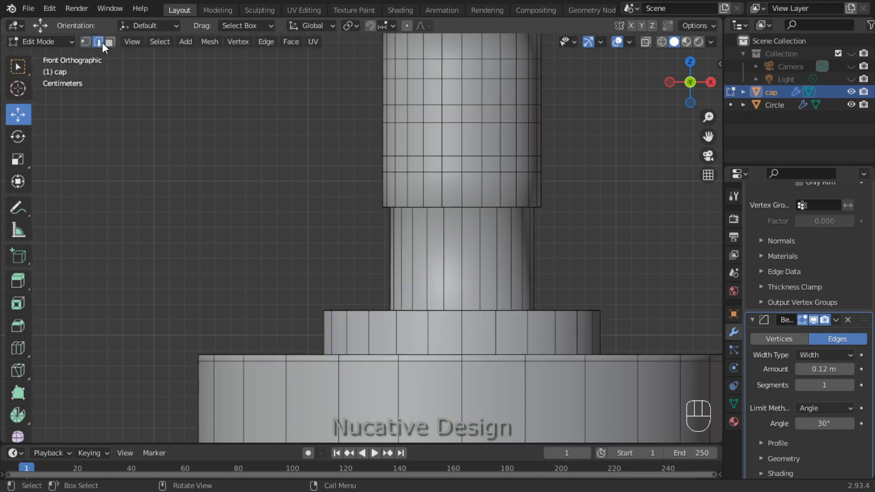
key(ctrl+z)
key(ctrl+z)
- Try selecting all six added edge loops on the nozzle, and undo the change of selection mode
alt+shift+click(495, 60)
alt+shift+click(506, 64)
alt+shift+click(495, 78)
alt+shift+click(495, 104)
alt+shift+click(493, 122)
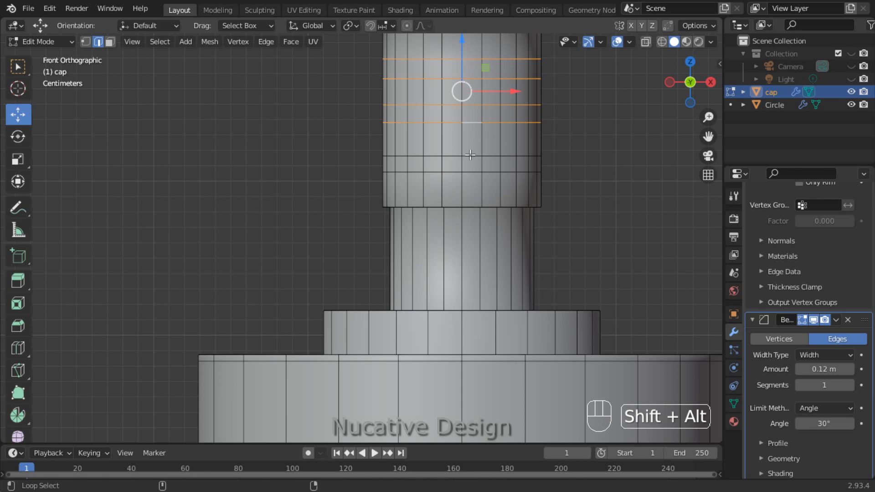
alt+shift+click(493, 156)
alt+shift+click(491, 172)
click(84, 41)
key(2)
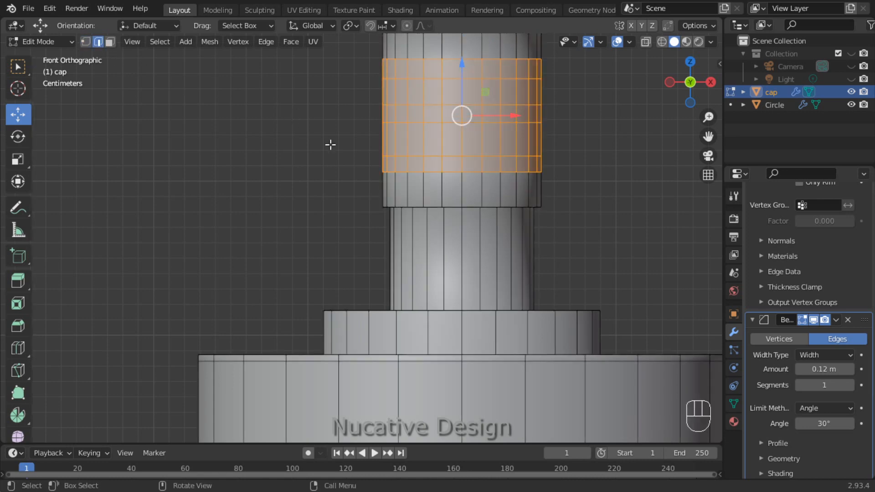
key(ctrl+z)
key(ctrl+z)
- Try insetting the selected nozzle loops, undo the inset and clear the selection
key(i)
click(571, 104)
key(ctrl+z)
click(567, 107)
- Try selecting the middle and upper loop pairs together in vertex selection mode, and clear the selection
click(85, 42)
alt+shift+click(462, 68)
click(641, 149)
alt+shift+click(508, 105)
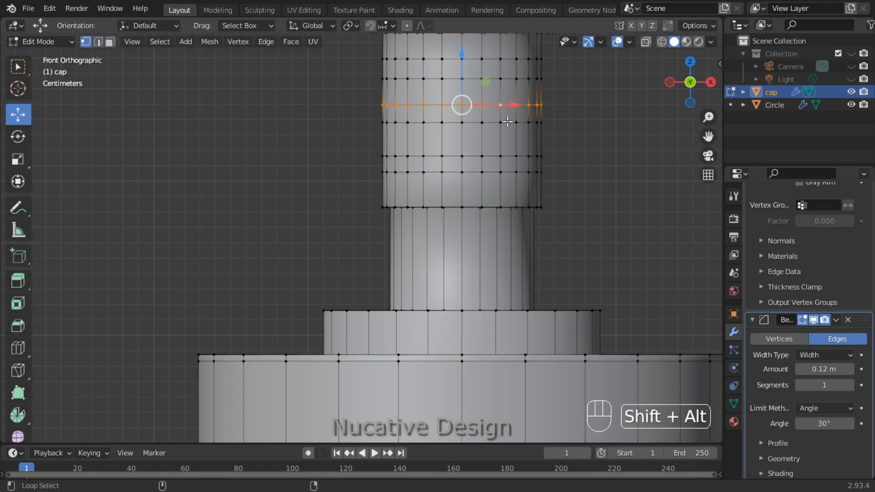
alt+shift+click(506, 122)
alt+shift+click(498, 58)
alt+shift+click(502, 72)
key(ctrl+z)
alt+shift+click(504, 76)
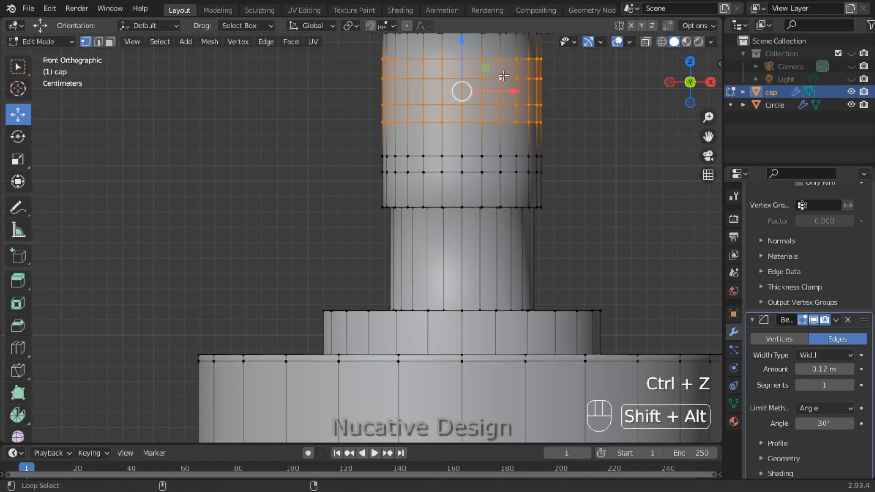
click(580, 151)
- Select both loops of the middle pair and inset the faces between them by about 0.0023 m
alt+click(493, 105)
alt+shift+click(483, 118)
click(574, 132)
alt+click(472, 122)
alt+click(461, 107)
click(560, 125)
alt+shift+click(507, 105)
alt+shift+click(509, 122)
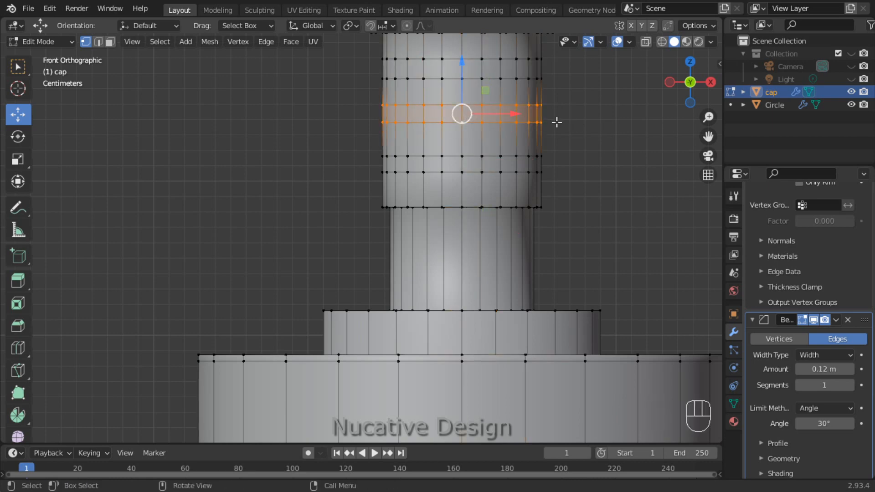
key(i)
click(553, 114)
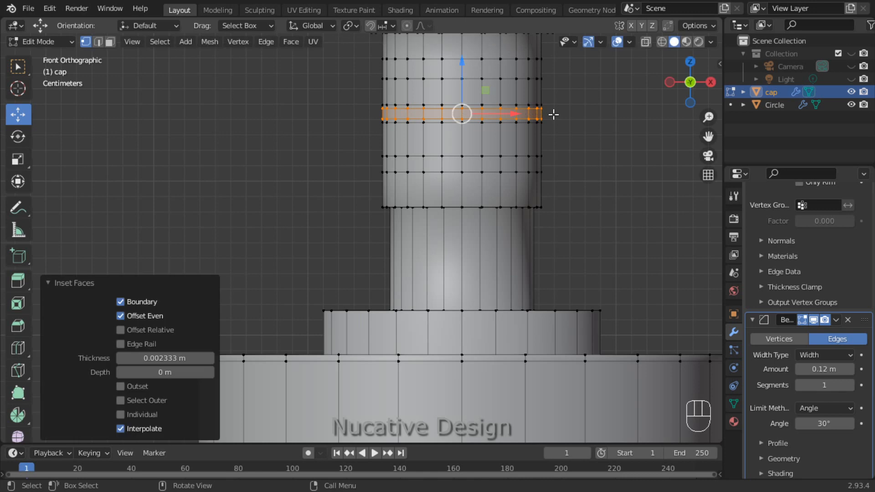
- Extrude the middle inset band outward along its normals by 0.0025 m to form a raised ring
key(alt+e)
click(577, 104)
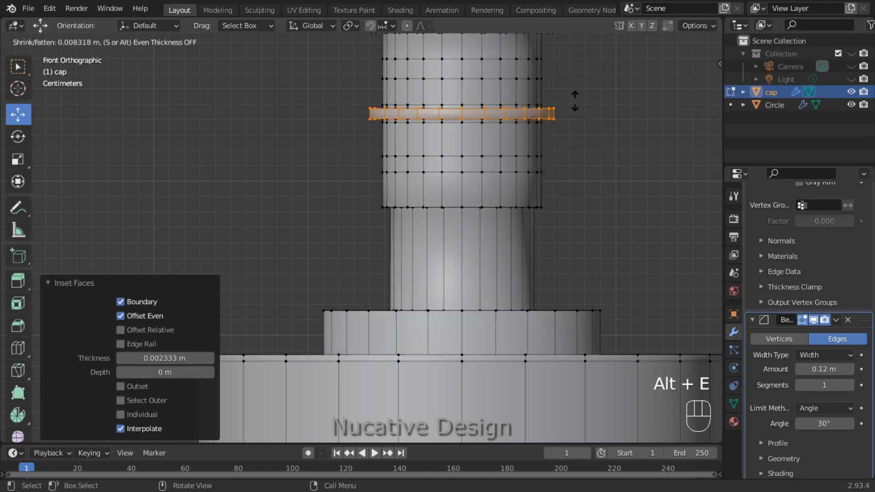
click(569, 106)
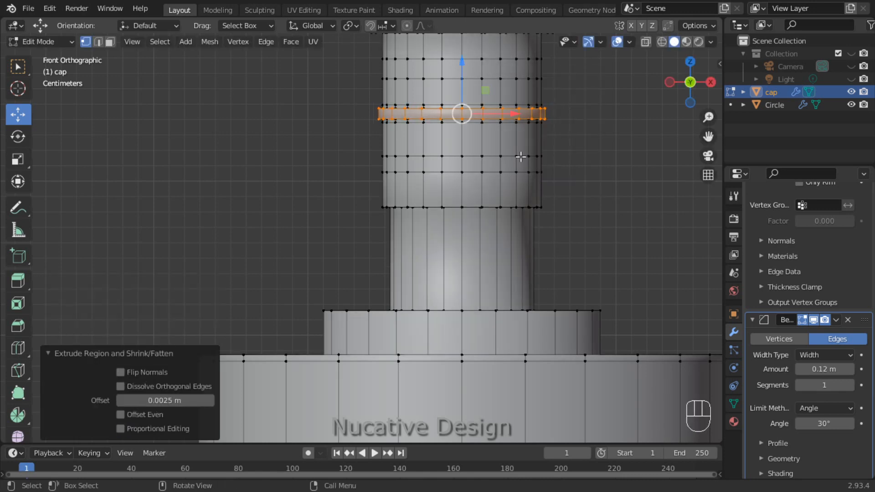
- Select both loops of the lower pair on the nozzle, including the faces between them
alt+click(505, 157)
alt+click(499, 171)
alt+click(503, 157)
alt+shift+click(502, 172)
- Try insetting the lower band by about 0.0012 m and scaling it, and undo the attempt
key(i)
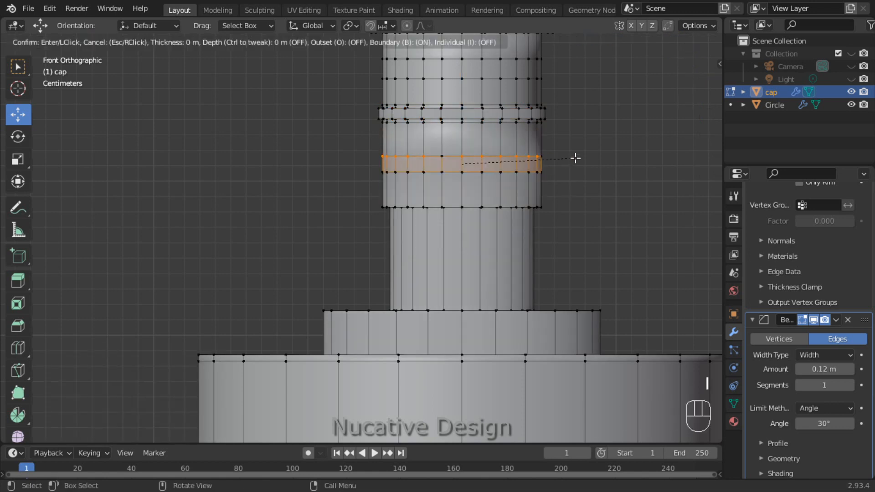
click(573, 157)
key(s)
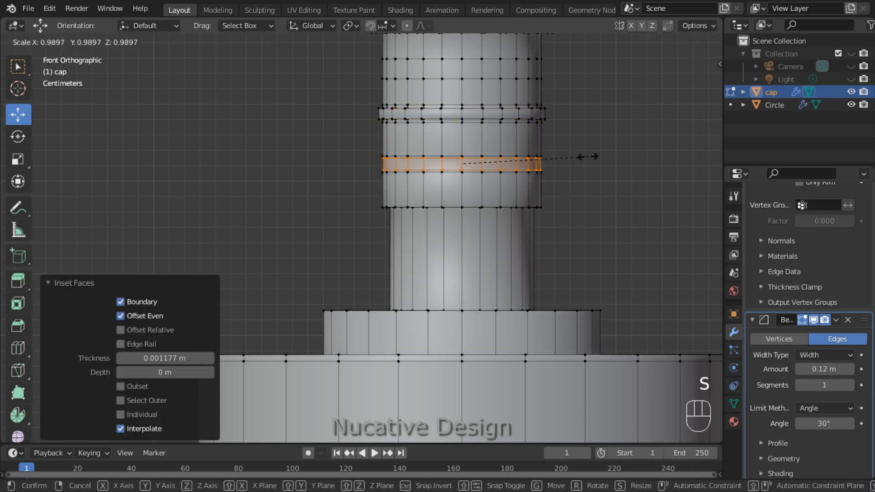
right_click(587, 157)
key(ctrl+z)
key(ctrl+z)
- Inset the lower band by about 0.0025 m and extrude it along its normals with an offset of 0.0025 m
key(i)
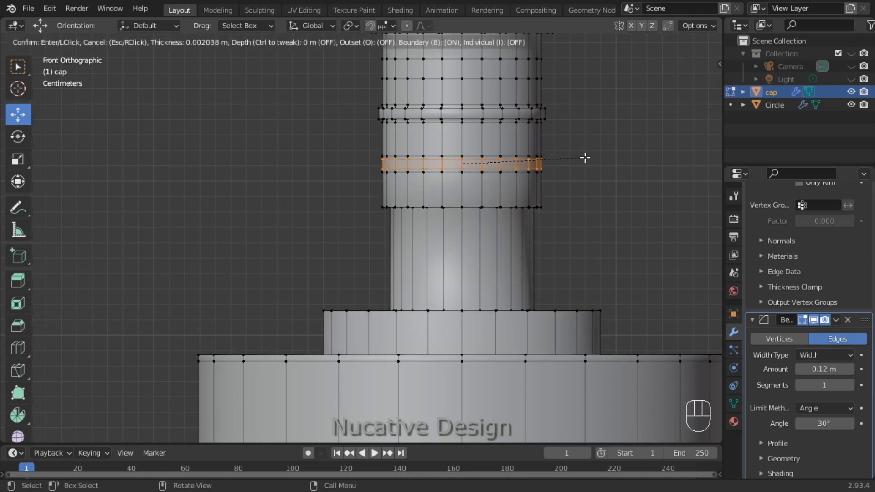
click(584, 158)
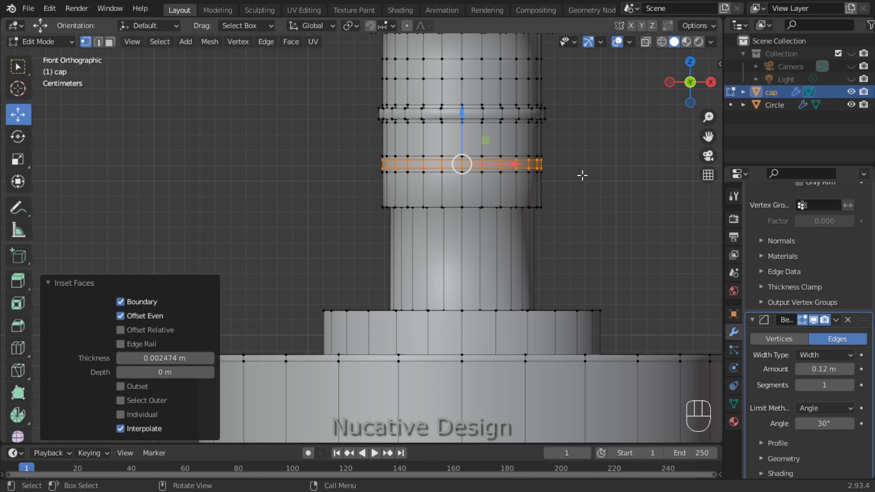
key(alt+e)
click(586, 173)
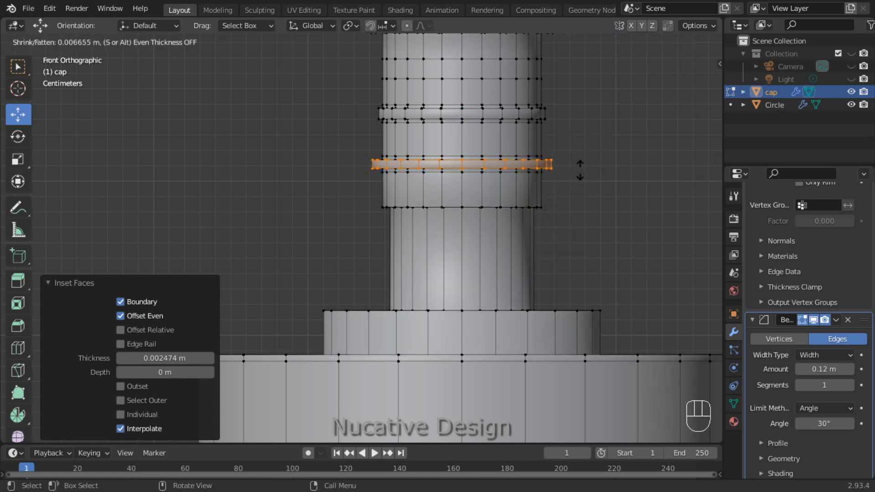
click(536, 221)
click(168, 401)
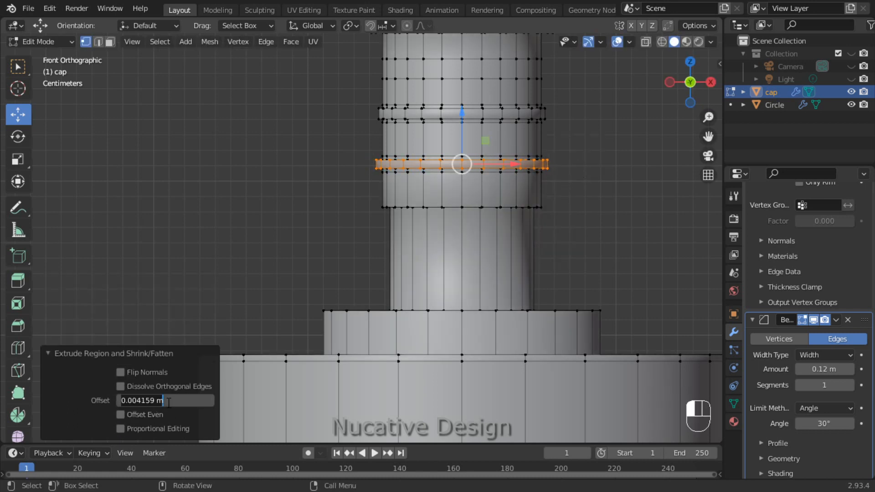
text(0.00)
key(BackSpace)
key(BackSpace)
key(BackSpace)
key(BackSpace)
text(0.0025)
key(Return)
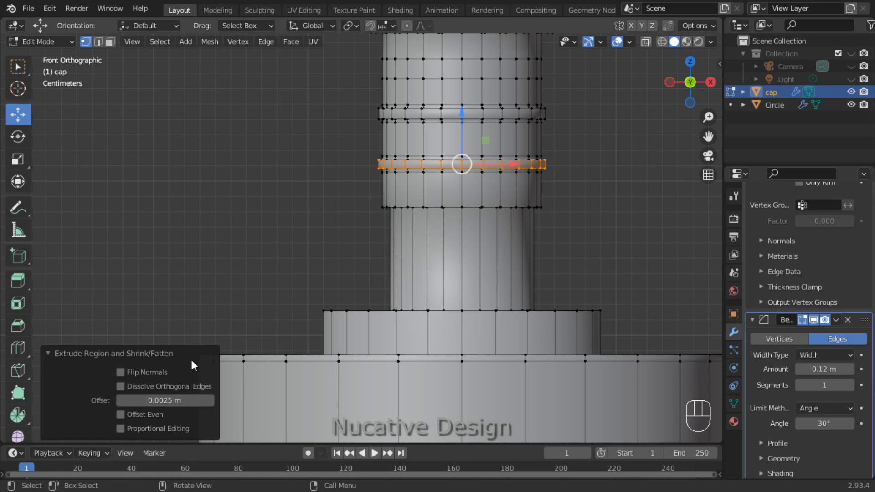
- Select both loops of the upper pair on the nozzle and inset the faces between them by about 0.0032 m
click(617, 158)
scroll(592, 157, up, 2)
scroll(586, 160, down, 3)
drag(708, 137, 703, 200)
scroll(570, 173, up, 2)
alt+click(508, 115)
alt+click(499, 137)
click(611, 123)
alt+shift+click(528, 114)
alt+shift+click(528, 137)
key(i)
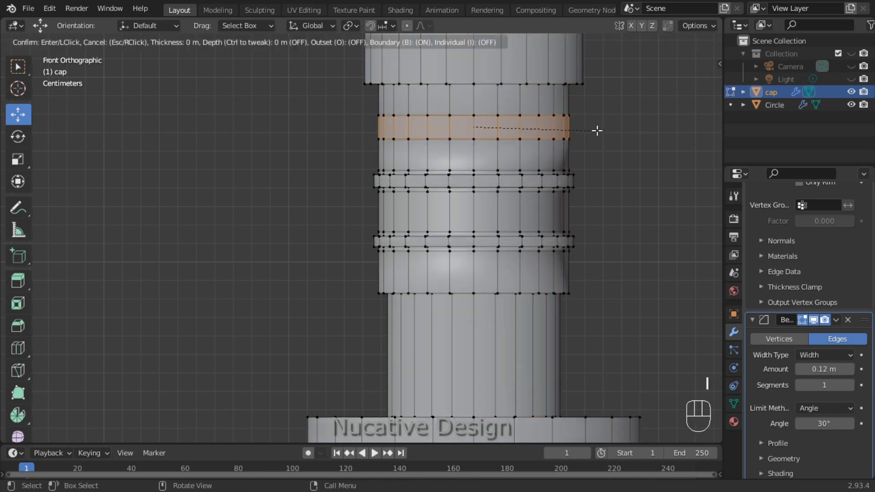
click(593, 126)
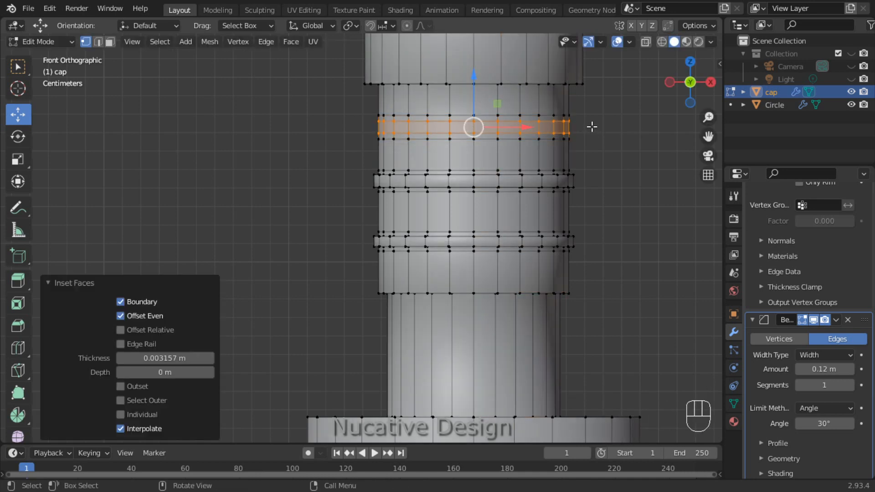
- Extrude the upper inset band along its normals with an offset of 0.0025 m, and clear the selection
key(alt+e)
click(594, 127)
click(595, 127)
click(185, 400)
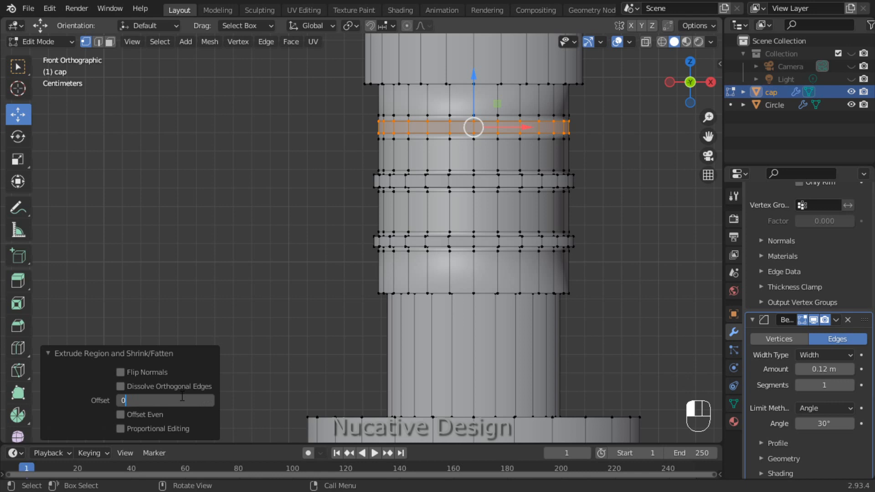
text(.0025)
key(Return)
click(225, 265)
- Save the file, and examine the ringed nozzle in Object Mode and from an angled view
key(ctrl+s)
key(Tab)
click(440, 249)
click(407, 244)
key(Tab)
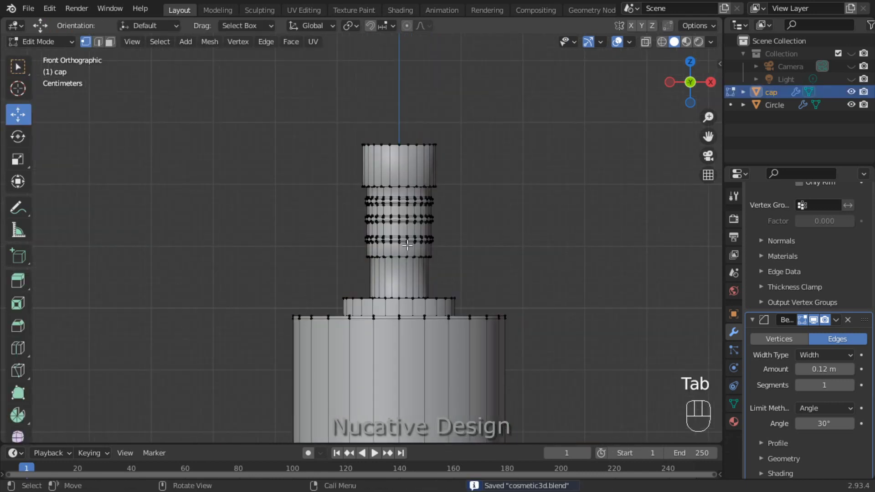
drag(688, 85, 657, 132)
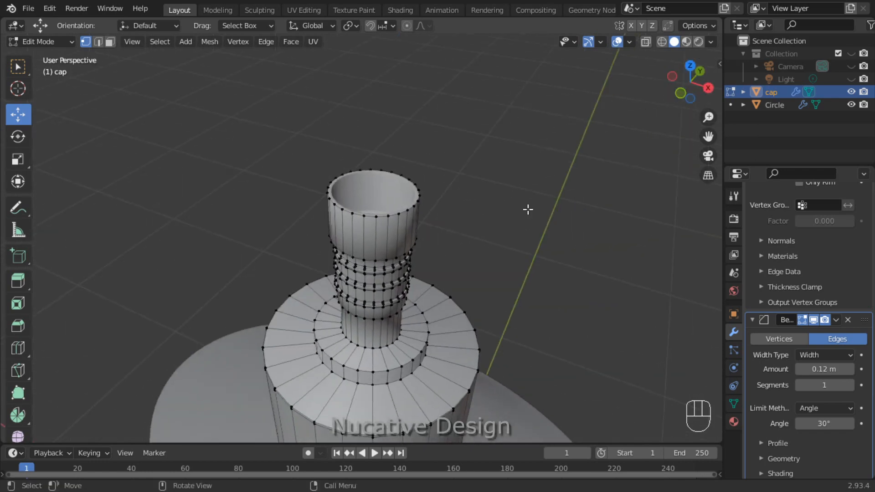
- Select the edge loop around the top rim of the nozzle in front view
scroll(520, 212, up, 2)
key(KP_7)
key(KP_1)
alt+click(419, 105)
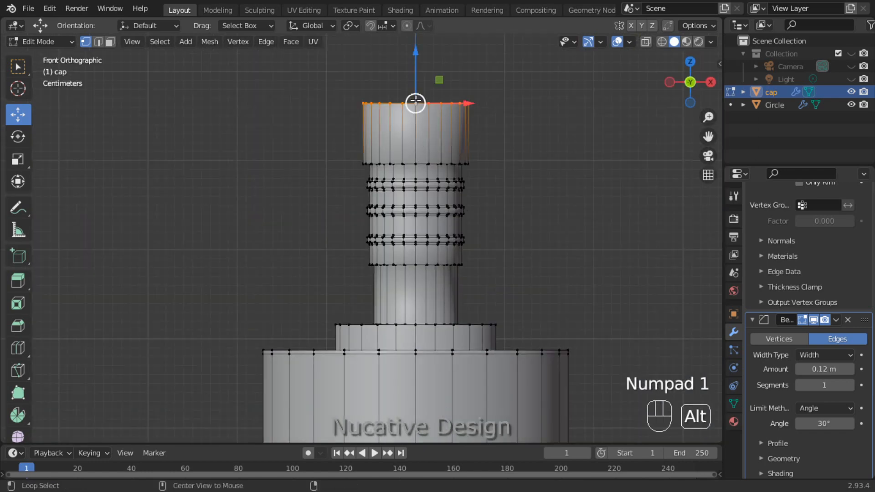
key(shift+d)
right_click(498, 107)
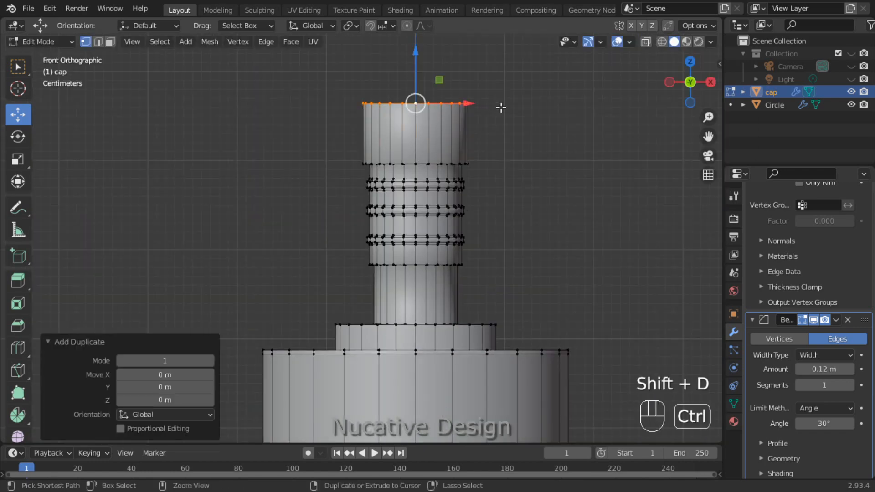
key(ctrl+z)
key(s)
click(523, 117)
key(ctrl+z)
key(e)
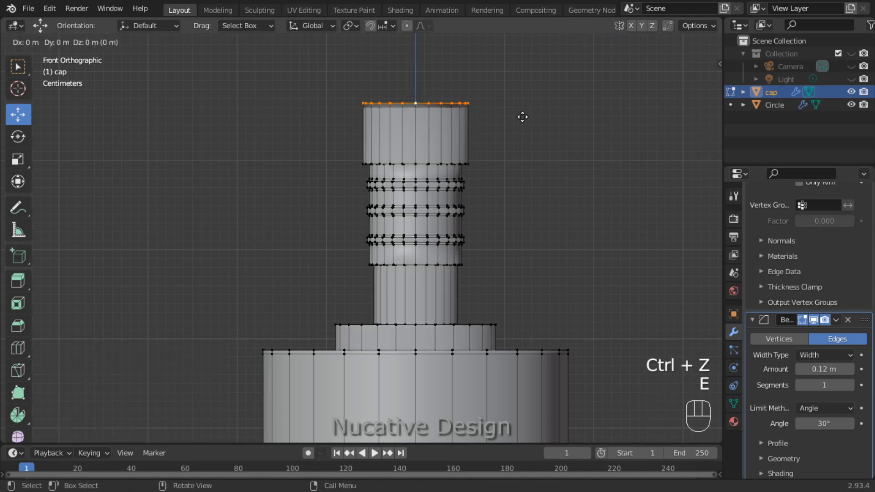
key(z)
click(522, 111)
key(s)
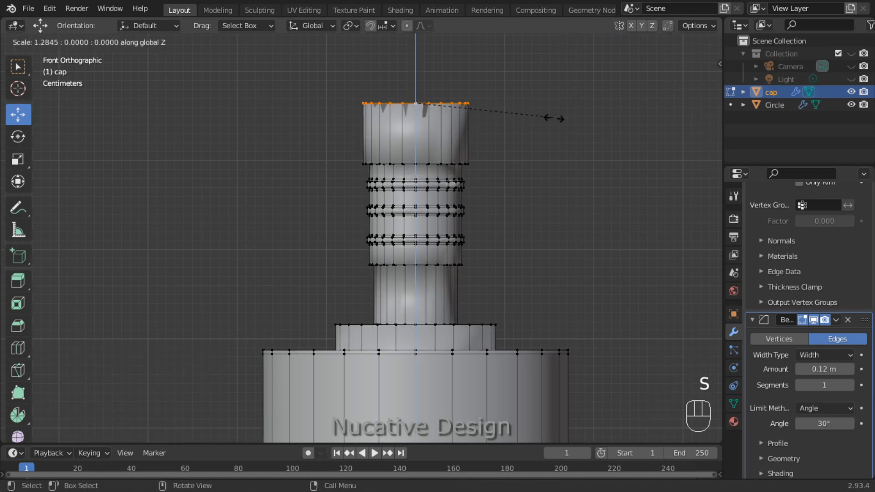
click(556, 118)
key(ctrl+z)
- Extrude the nozzle's rim loop outward into a flat flange by scaling it to 1.723
key(e)
key(s)
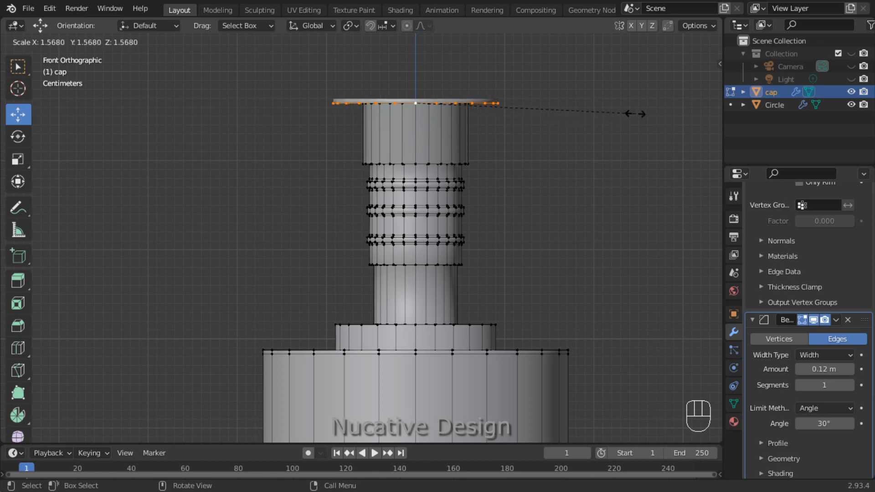
click(657, 109)
drag(682, 83, 649, 146)
scroll(528, 204, down, 5)
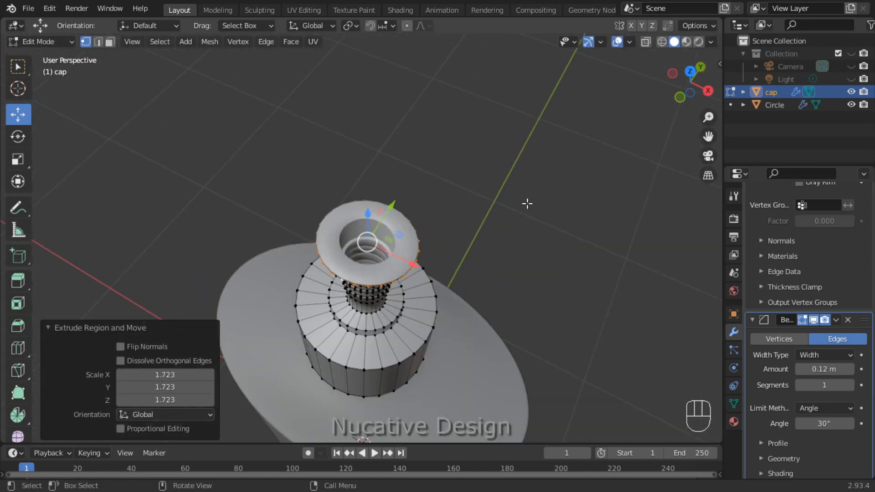
- Scale the flange's outer loop to 0.596 along the Y axis to make it oval
key(s)
key(x)
key(y)
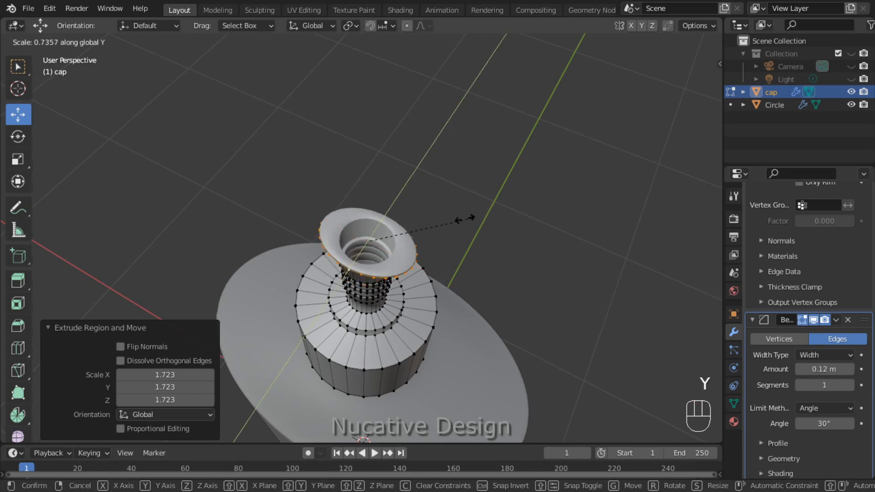
click(452, 216)
scroll(483, 203, up, 5)
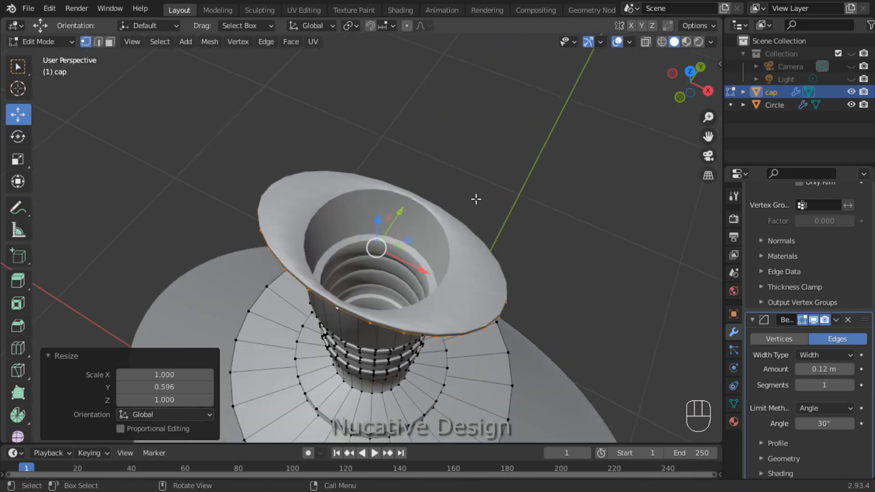
- Rescale the flange's outer loop along the X axis and check its outline from the top
drag(679, 103, 694, 63)
key(s)
key(x)
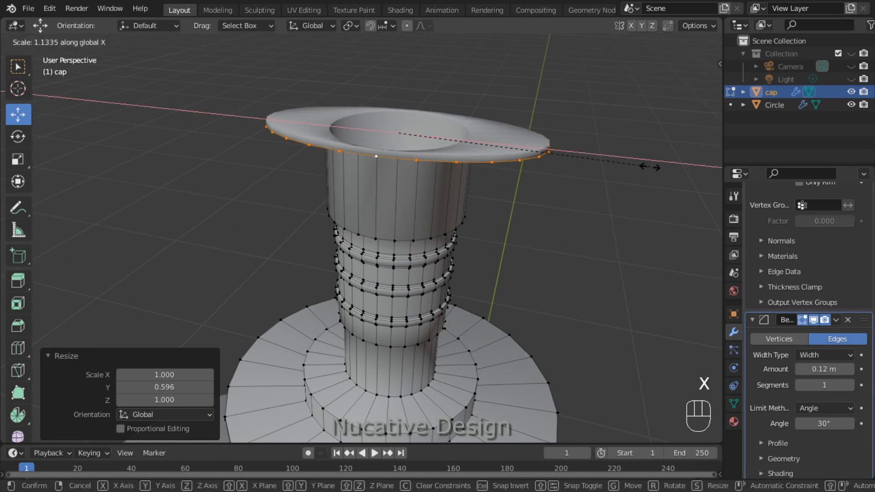
click(576, 176)
drag(665, 87, 607, 112)
key(KP_7)
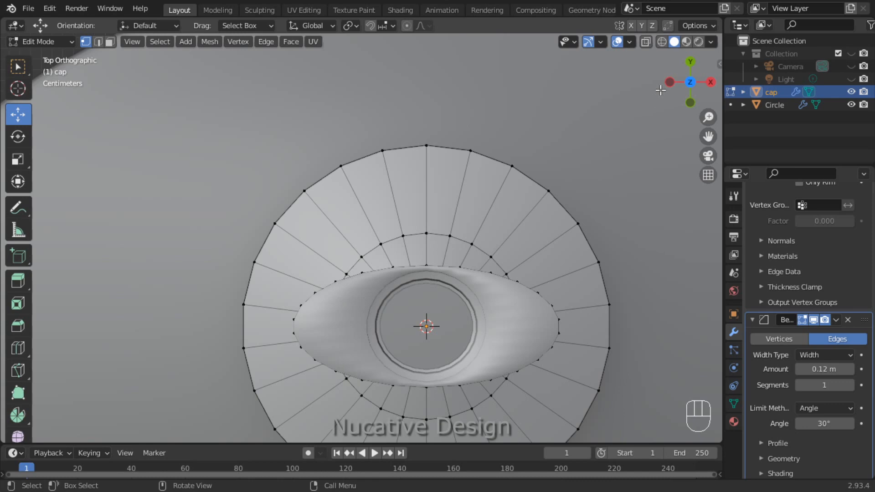
- Enable X-ray, box-select the vertices at the flange's negative-X end in front view, and widen them along the Y axis
drag(659, 101, 665, 80)
key(KP_1)
drag(279, 76, 314, 121)
drag(690, 83, 663, 77)
key(KP_1)
click(646, 42)
drag(285, 81, 313, 130)
mouse_move(691, 83)
mouse_down()
mouse_move(730, 136)
mouse_move(711, 137)
mouse_up()
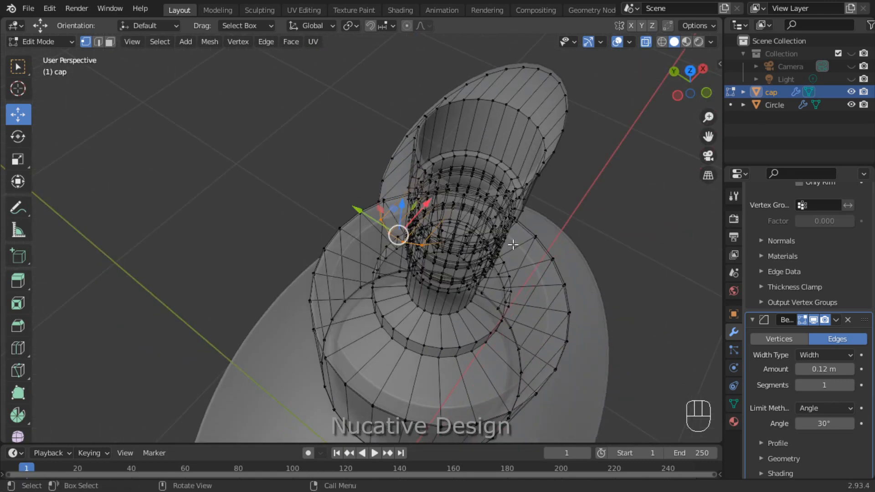
key(s)
key(y)
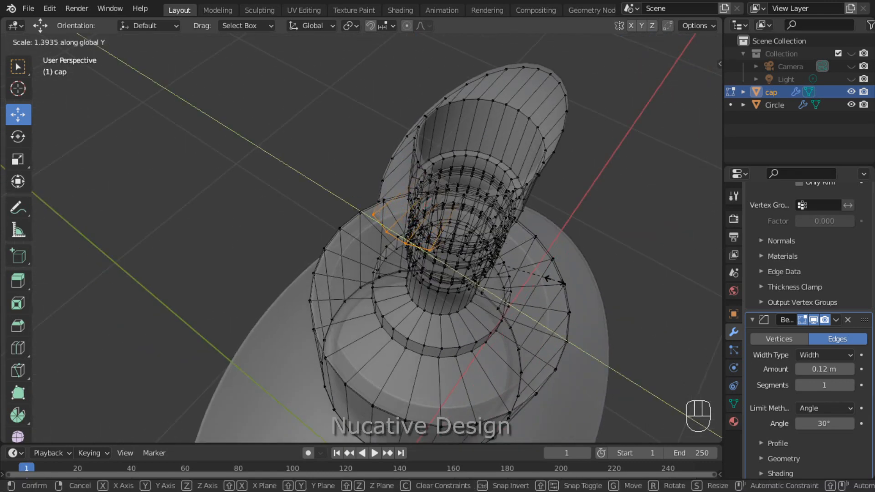
click(537, 280)
click(601, 193)
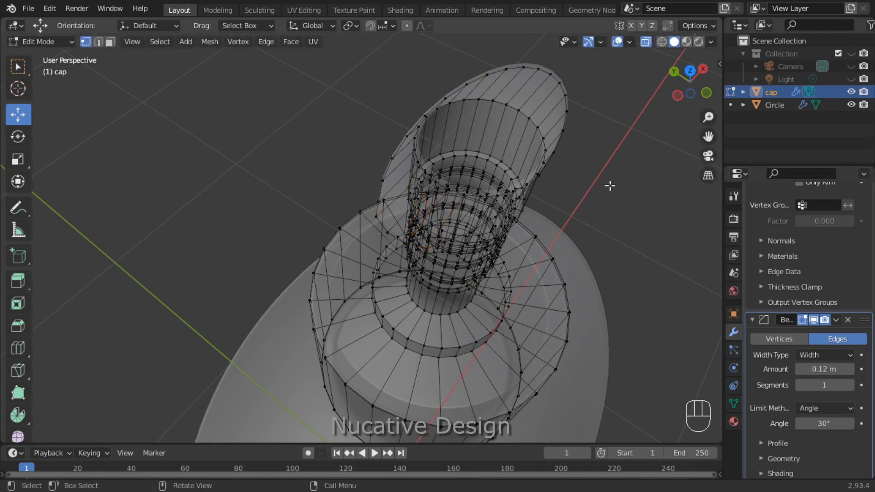
- In top view, select the shoulder vertex pair on the flange's negative-X side and scale it to 0.951 along Y
key(KP_7)
click(341, 350)
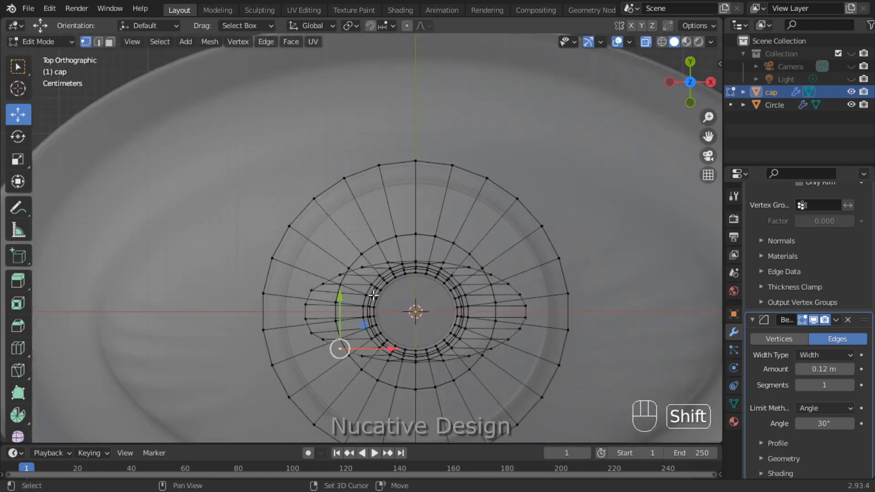
shift+click(340, 274)
key(s)
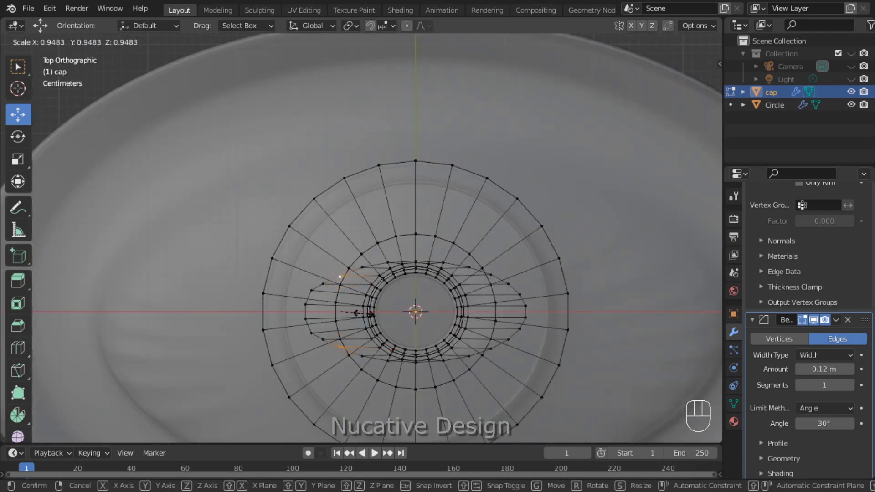
key(y)
click(364, 313)
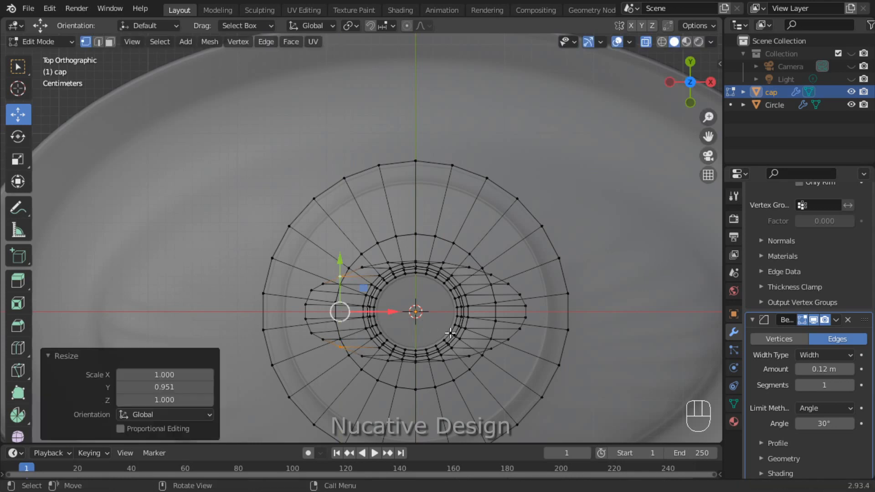
- Move the two outermost vertices of the flange's negative-X end inward by about 0.005 m along X, and clear the selection
click(306, 304)
shift+click(306, 319)
drag(358, 312, 363, 312)
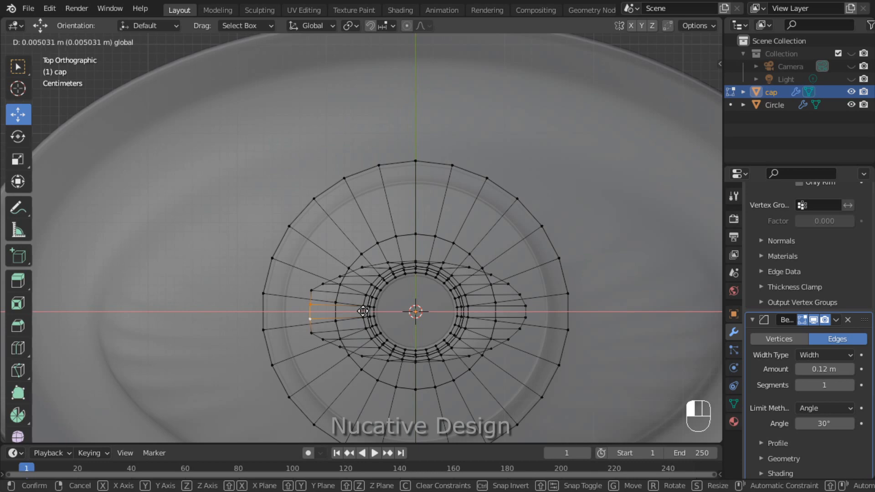
drag(363, 312, 363, 312)
click(594, 336)
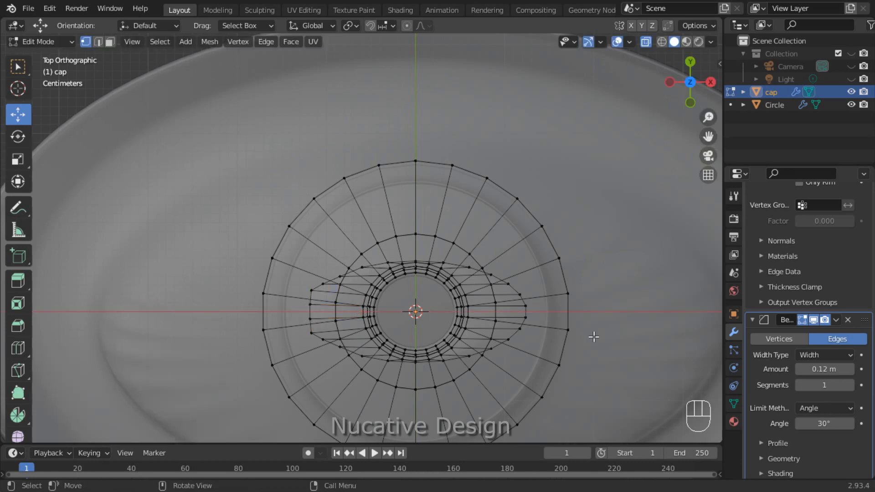
scroll(572, 318, up, 1)
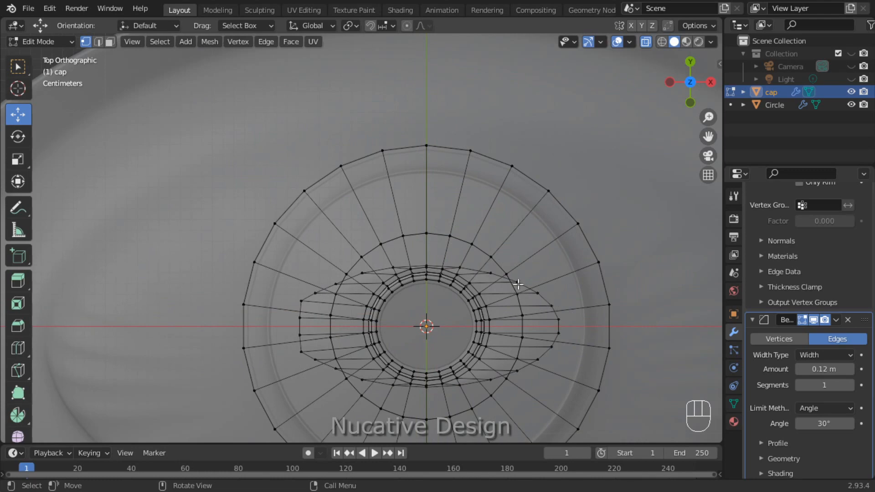
key(shift)
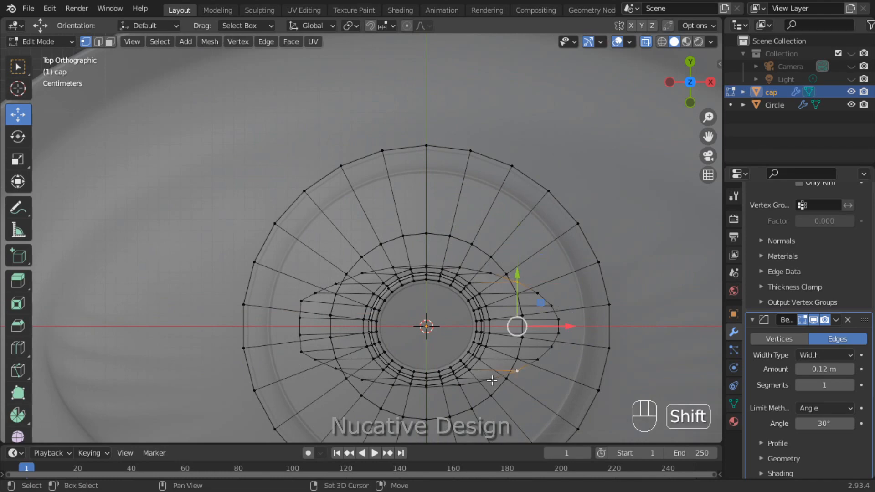
click(490, 274)
shift+click(491, 380)
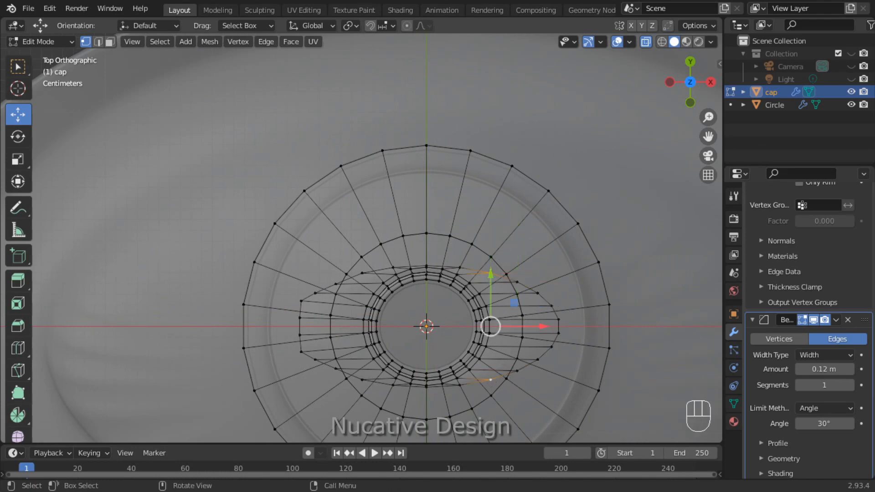
key(s)
key(x)
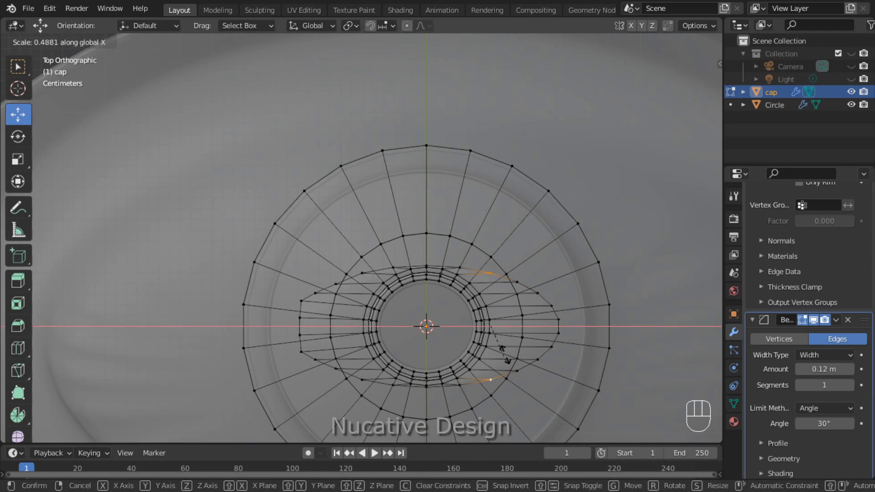
click(517, 374)
key(ctrl+z)
middle_drag(517, 374, 638, 274)
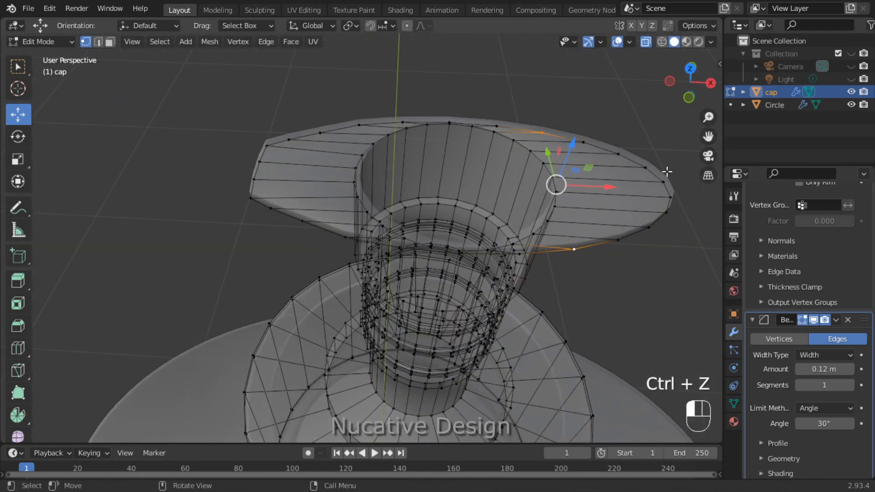
key(s)
key(x)
click(587, 194)
key(ctrl+z)
drag(679, 101, 631, 102)
key(s)
key(x)
key(x)
click(576, 198)
key(ctrl+z)
click(466, 230)
alt+click(466, 230)
key(ctrl+z)
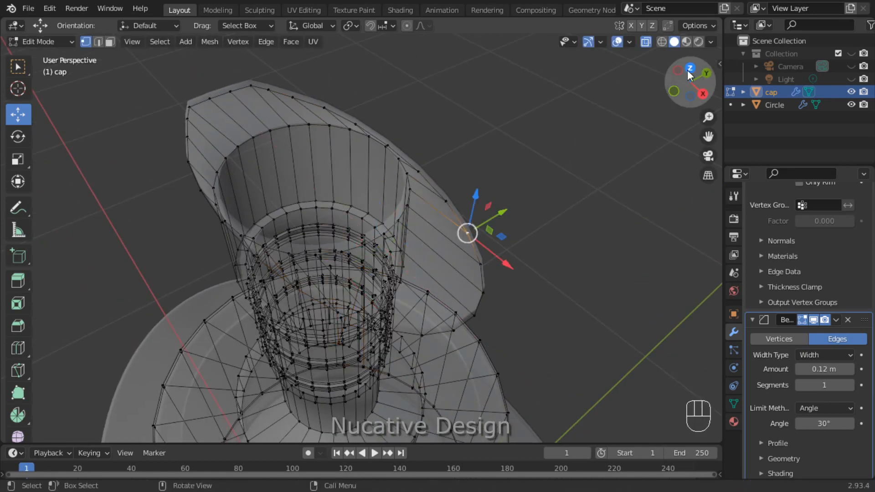
drag(686, 87, 671, 108)
key(KP_7)
key(s)
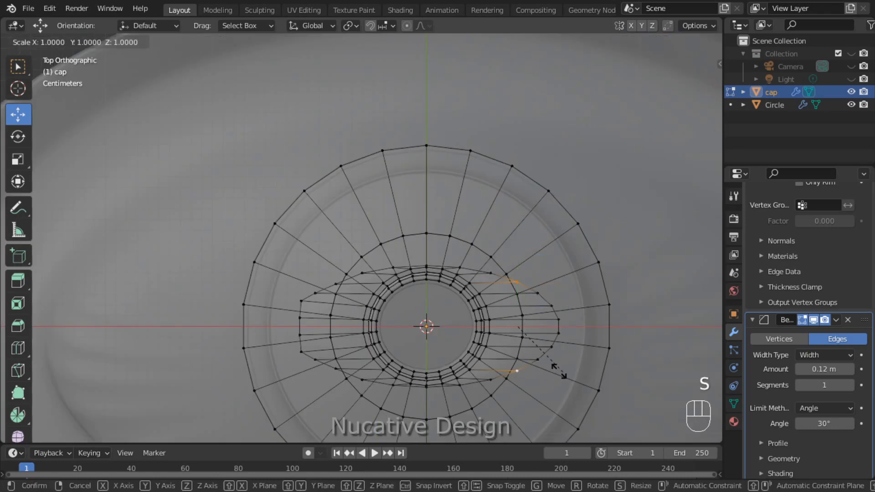
key(x)
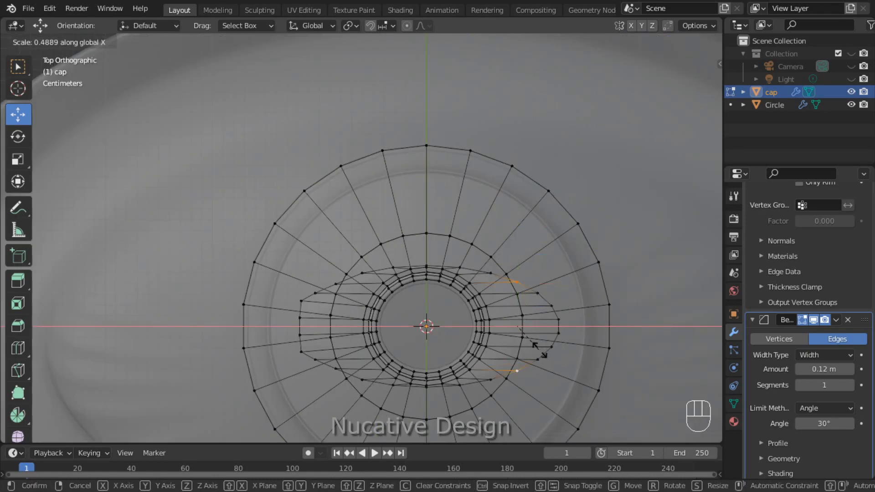
click(540, 350)
key(ctrl+z)
- Narrow the flange's positive-X side, scaling the shoulder vertex pair to about 0.938 and the next pair outward to 0.886
key(s)
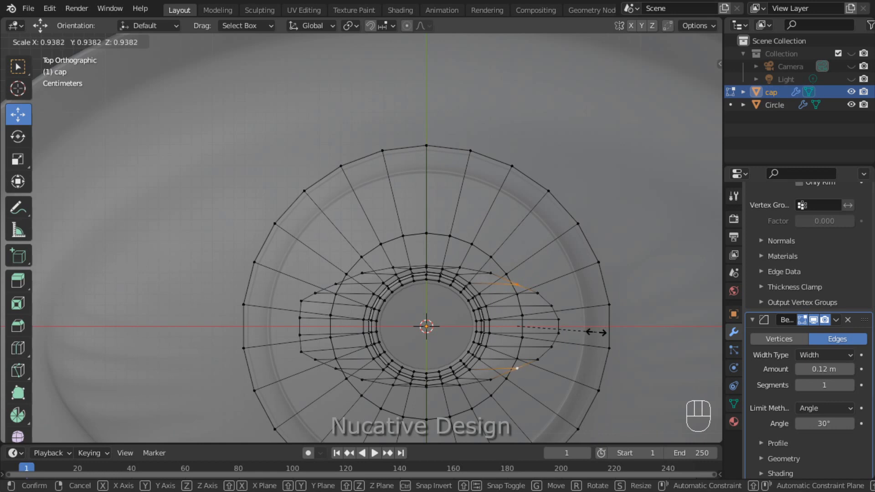
click(597, 332)
key(ctrl+z)
key(s)
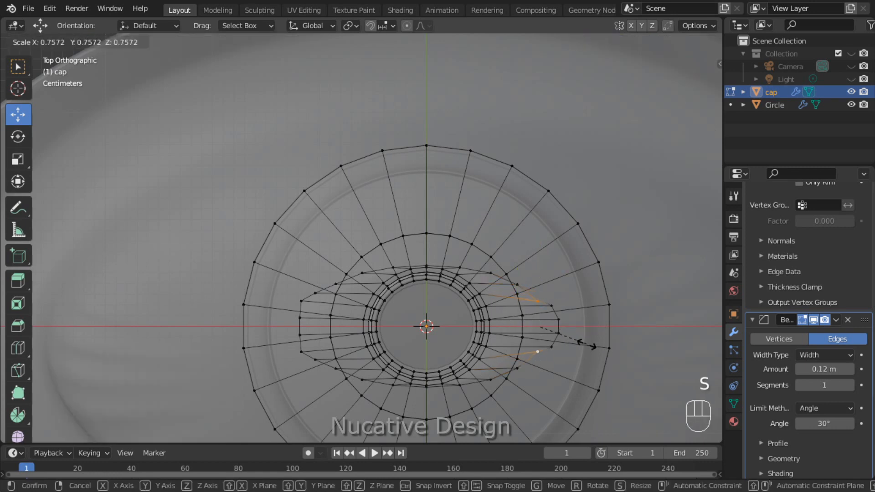
click(594, 346)
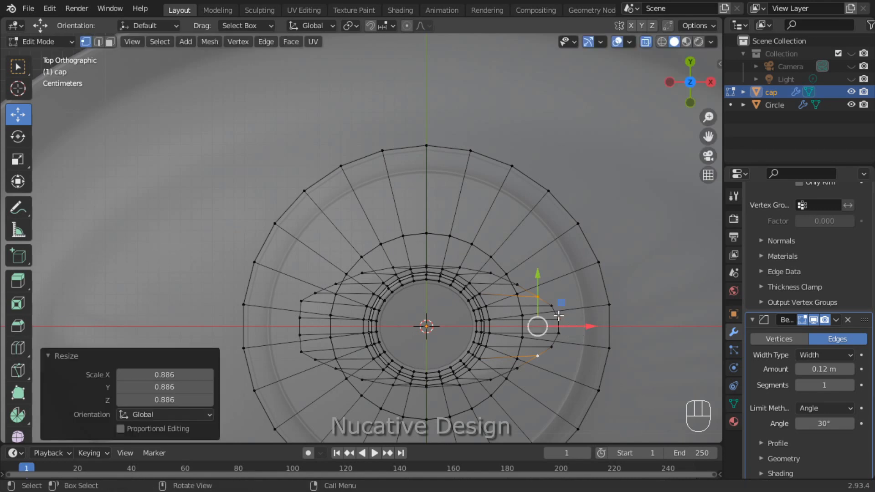
- Move the two outermost vertices of the flange's positive-X end inward along X, level with their neighbouring vertices
click(559, 321)
shift+click(560, 333)
drag(604, 327, 600, 327)
- Add the two neighbouring vertices to the selected tip, scale all four to about 0.745, and move them outward about 0.023 m along X
shift+click(553, 306)
shift+click(551, 346)
key(s)
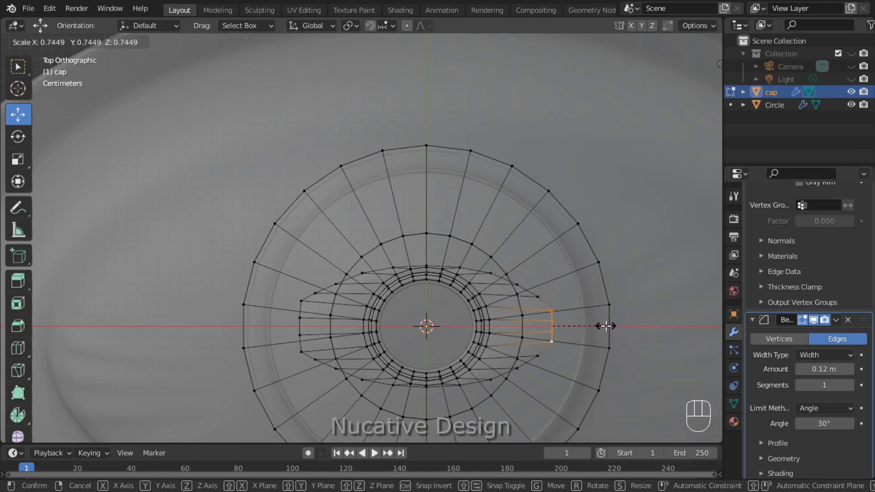
click(606, 326)
drag(606, 327, 619, 325)
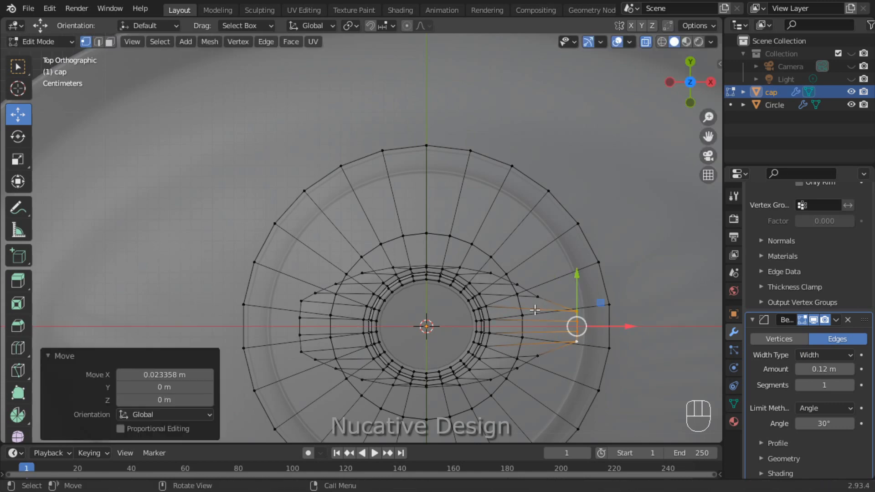
- Taper the positive-X side further by scaling the shoulder vertex pair to 0.863 and the pair nearer the nozzle to about 0.887
click(517, 285)
shift+click(518, 362)
key(s)
click(528, 365)
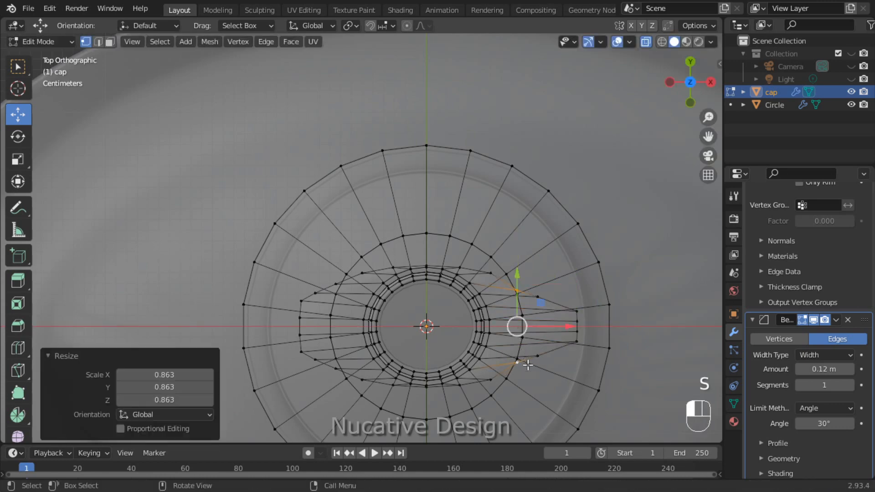
click(490, 272)
shift+click(491, 381)
key(s)
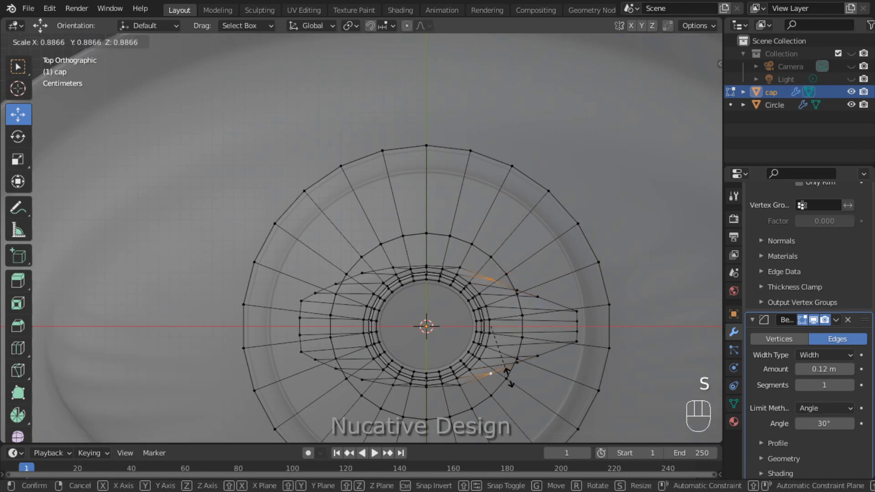
click(506, 377)
- Return to Object Mode, save the file, and examine the cap's tapered flange from an angled view
key(KP_1)
drag(691, 82, 624, 133)
key(Tab)
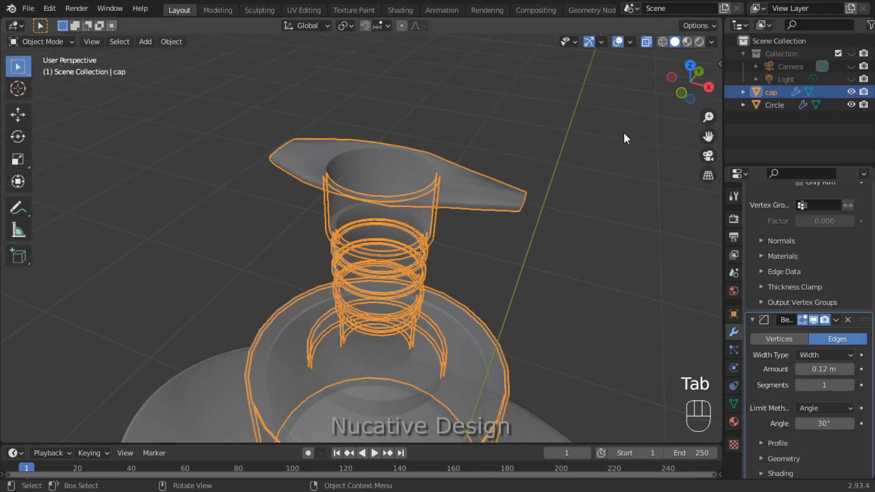
key(ctrl+s)
drag(690, 82, 590, 155)
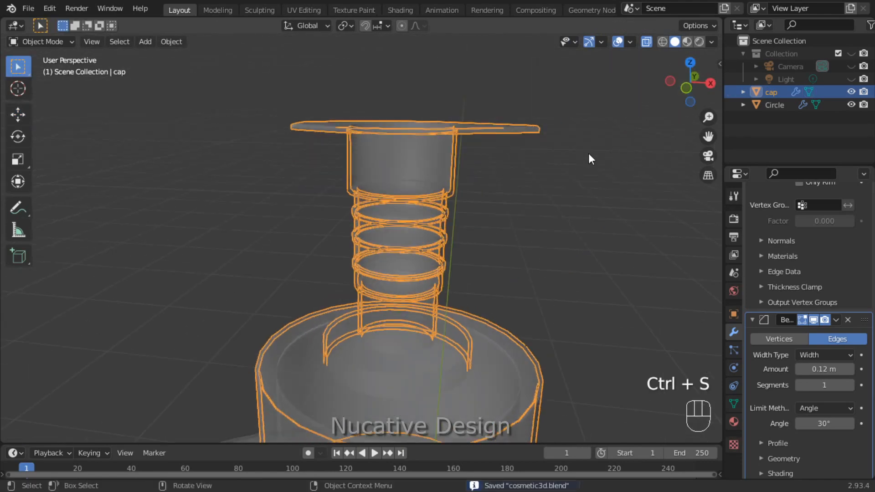
- In the cap's mesh, scale slightly inward the flange's vertex pair beside the nozzle on the negative-X side
click(646, 41)
drag(667, 81, 604, 140)
key(Tab)
key(alt+z)
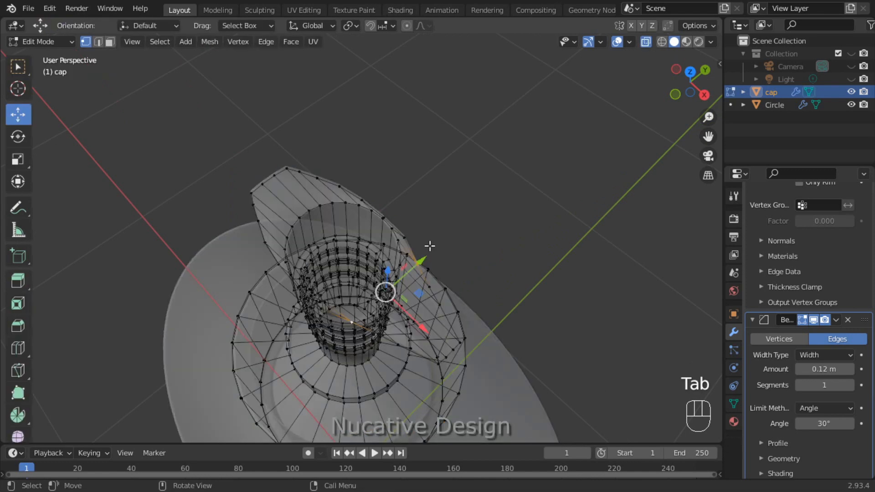
key(KP_7)
click(417, 273)
shift+click(417, 394)
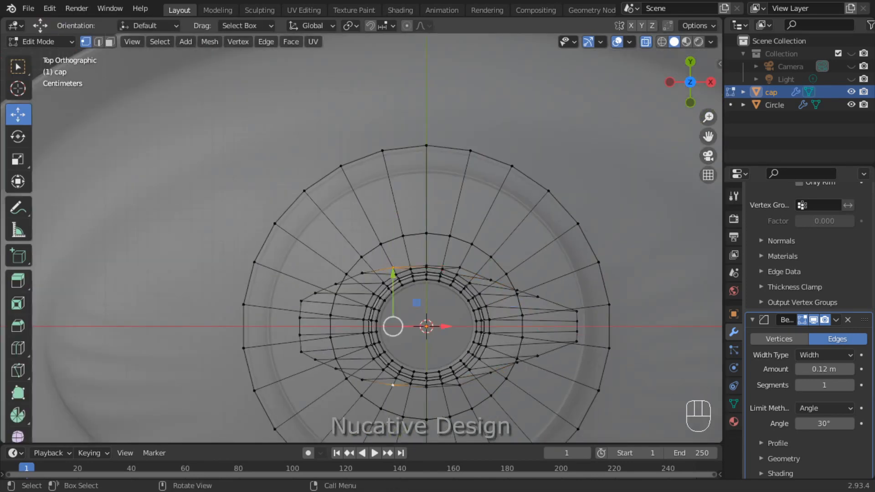
key(s)
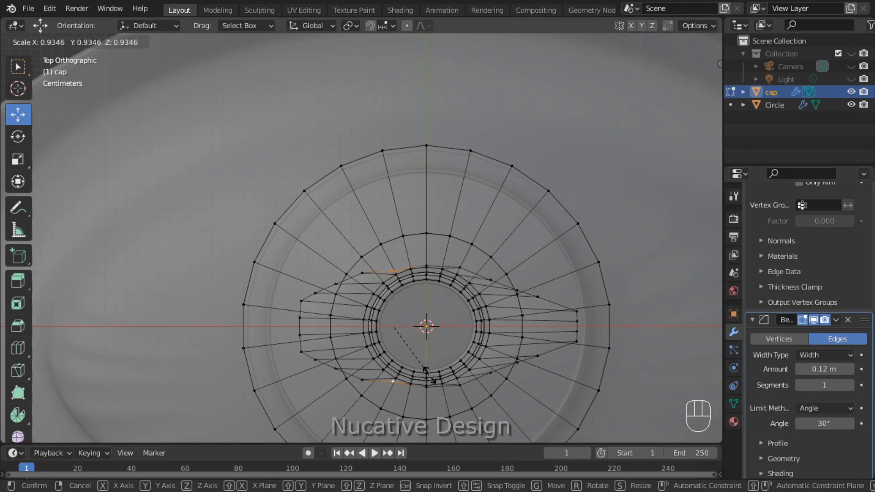
click(437, 377)
- Scale the next vertex pair outward on the negative-X side to 0.963 and the positive-X pair beside the nozzle to 0.954
click(461, 267)
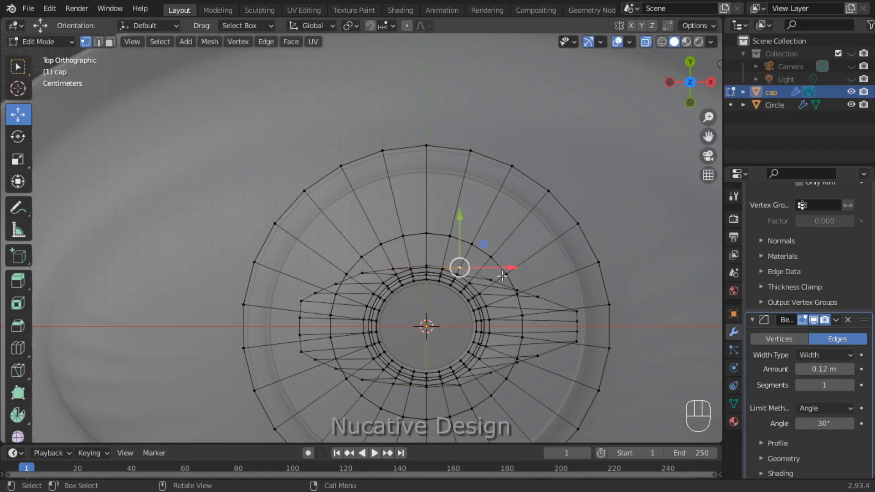
shift+click(360, 273)
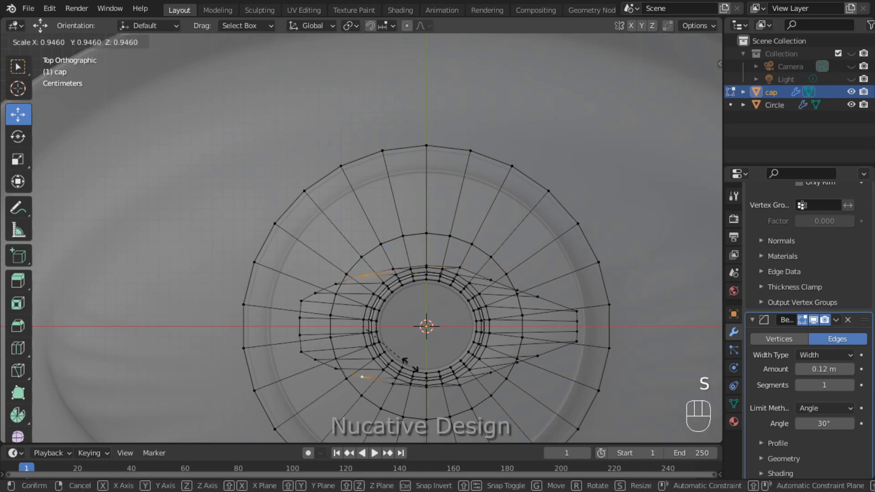
click(410, 365)
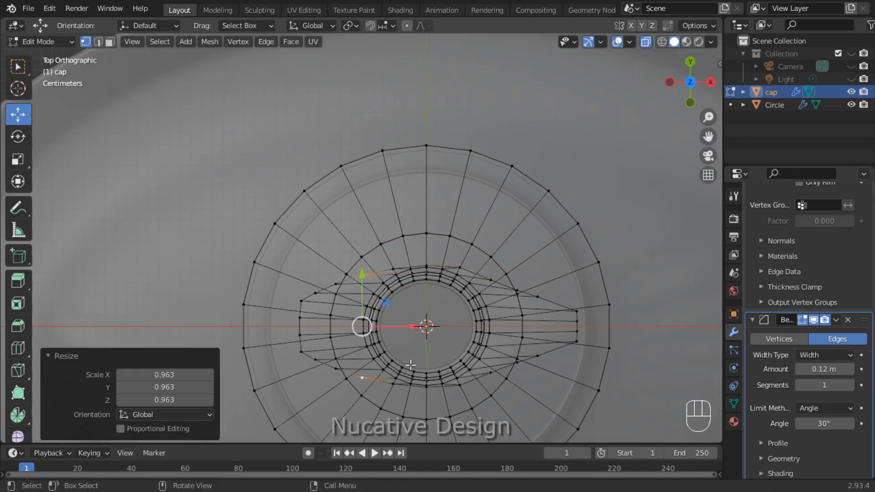
click(459, 268)
shift+click(459, 385)
key(s)
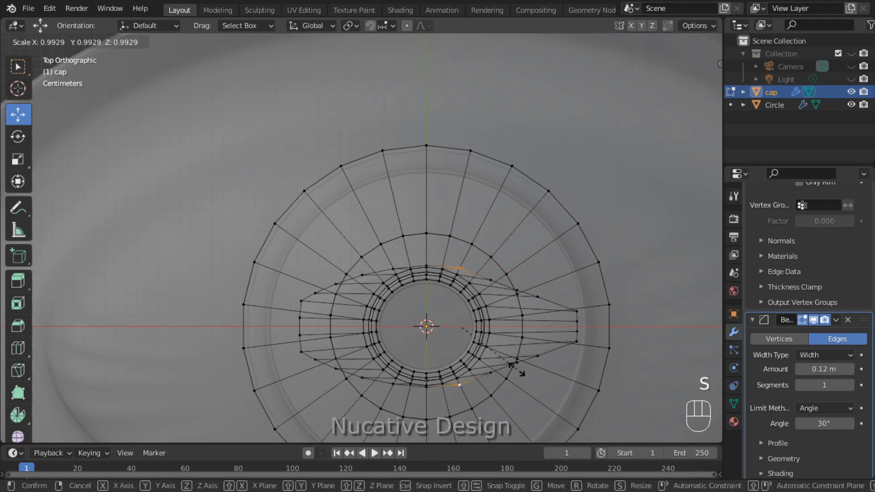
click(514, 368)
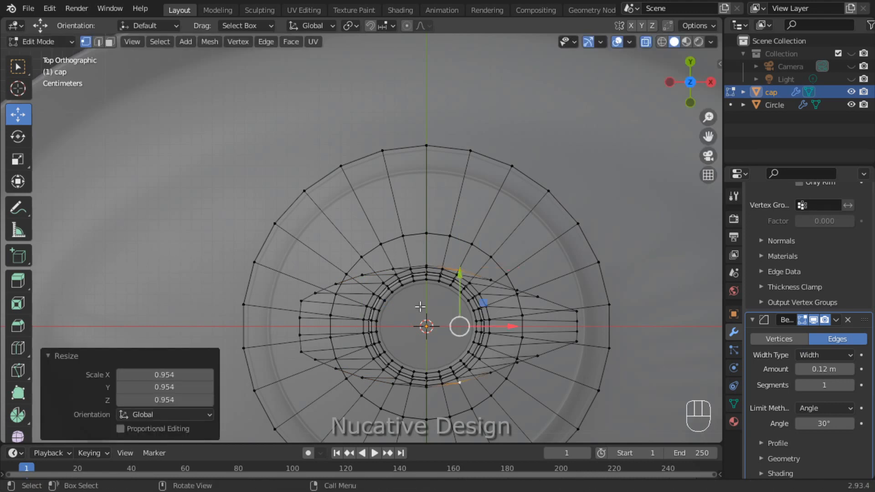
- Scale the four negative-X vertices near the nozzle to 0.967 together, and the adjacent pair farther out to about 0.94
click(394, 270)
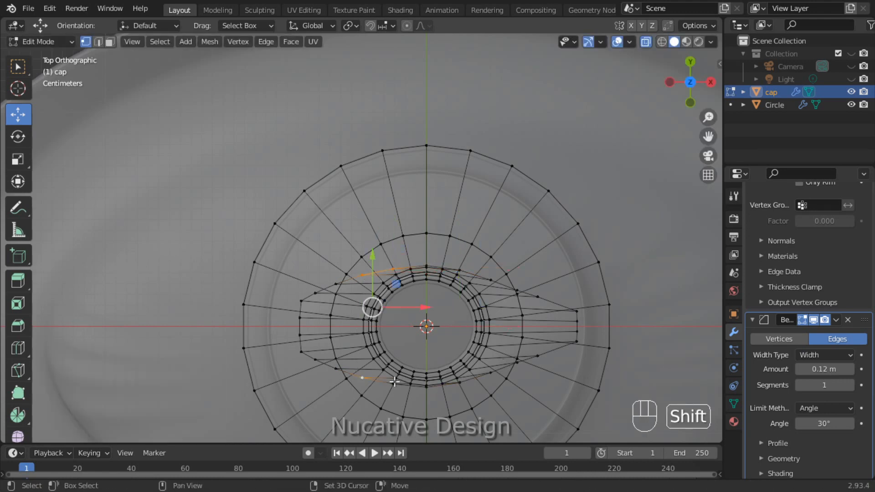
key(s)
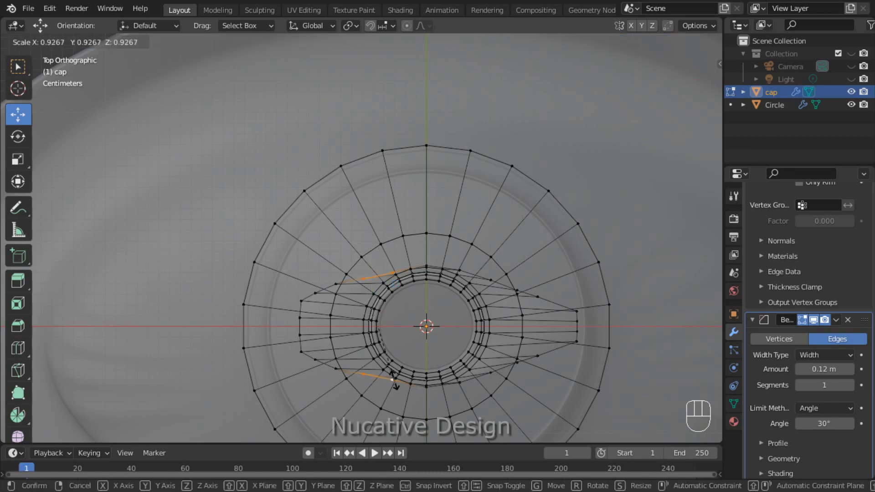
click(400, 386)
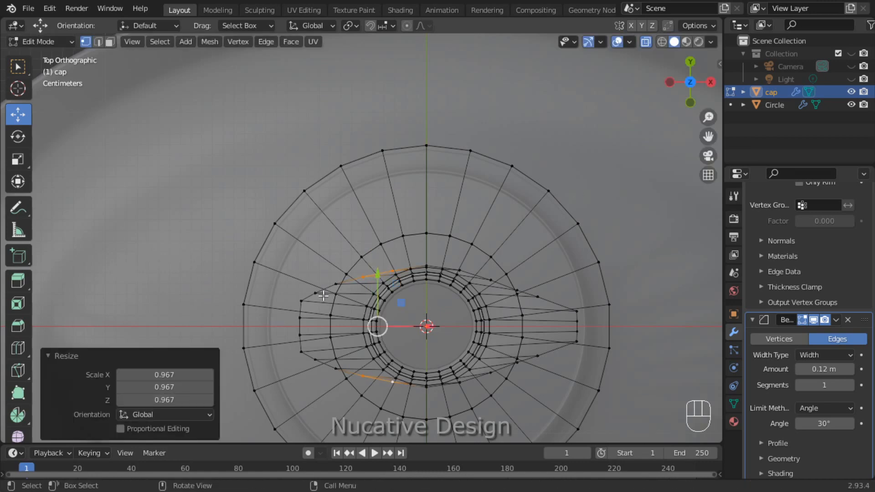
shift+click(336, 286)
key(s)
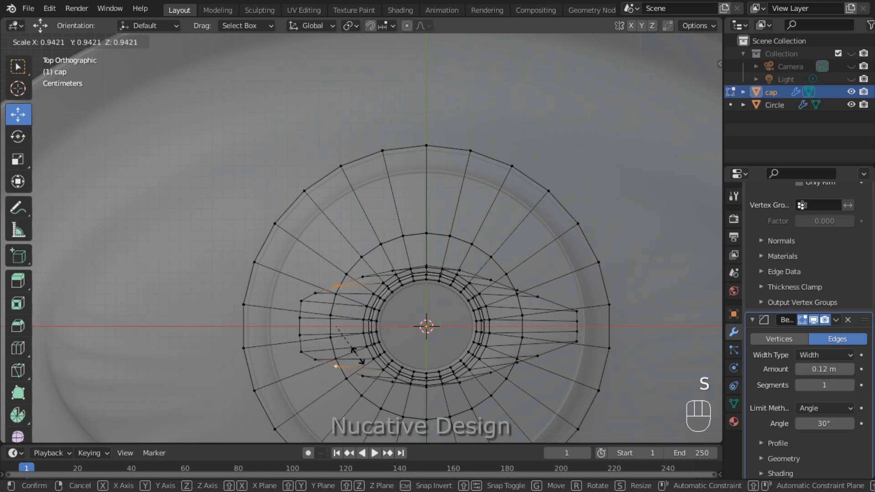
click(358, 356)
- Scale the vertex pair next to the flange's negative-X end to about 1.01 and clear the selection
click(315, 293)
shift+click(315, 360)
key(s)
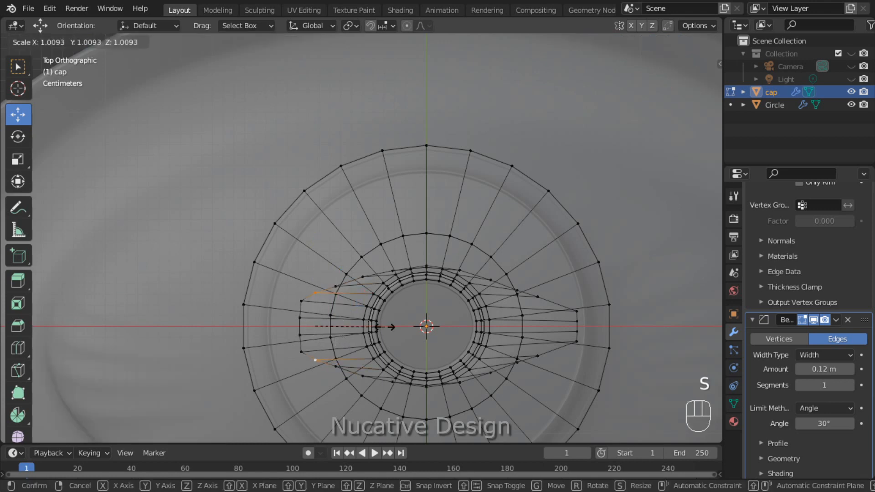
click(385, 327)
click(607, 281)
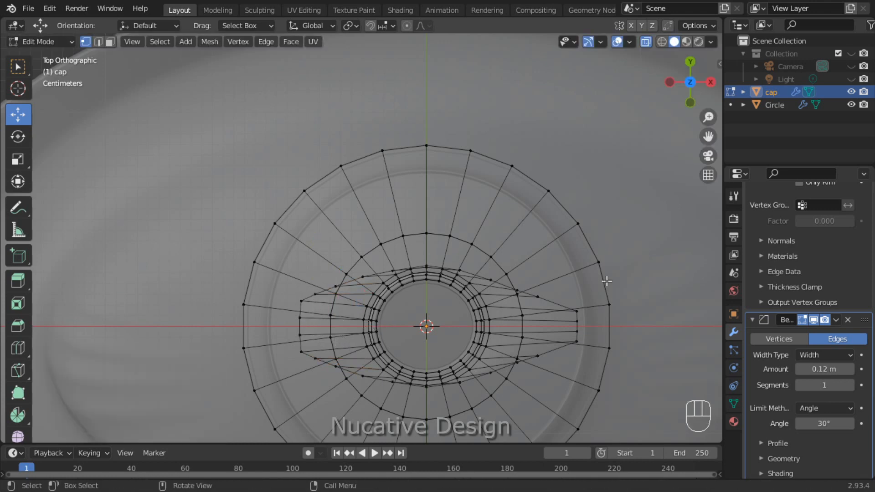
- Move the vertices of the flange's positive-X end about 0.0018 m inward along X
click(577, 312)
shift+click(577, 322)
drag(629, 322, 625, 325)
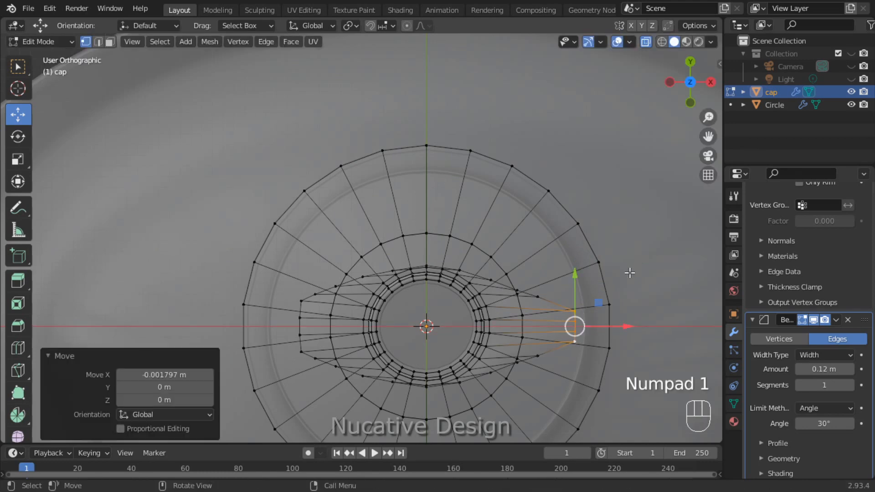
- Select the flange's full outer edge loop and extrude it about 0.021 m upward along Z
key(KP_1)
click(646, 42)
shift+click(509, 125)
middle_drag(549, 133, 640, 118)
key(e)
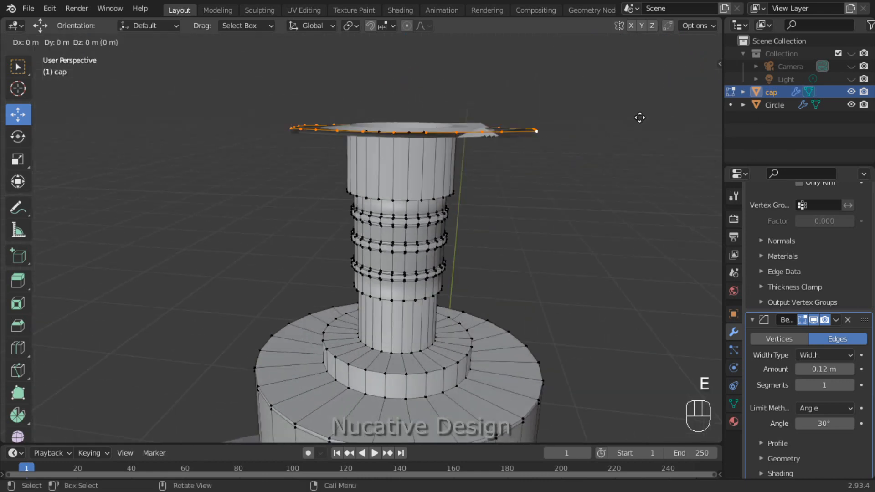
key(z)
click(638, 98)
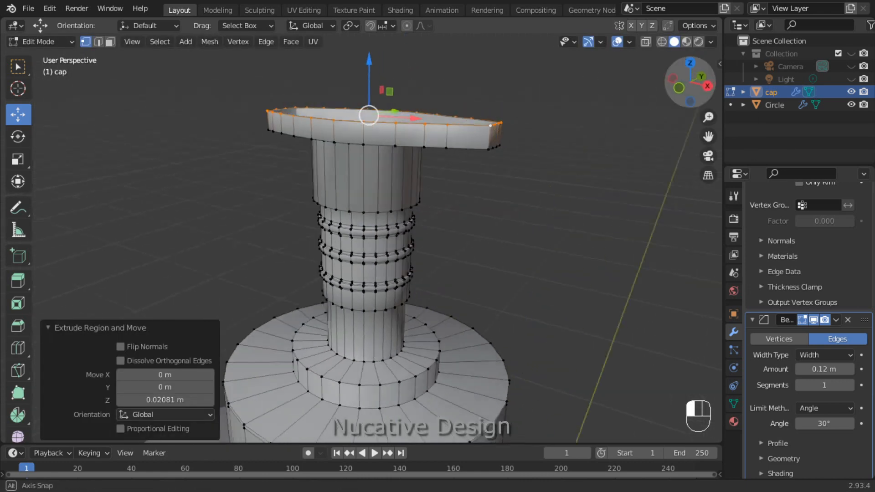
- Fill the open top of the extruded flange rim with a face and save the file
middle_drag(638, 99, 614, 117)
key(f)
key(ctrl+s)
- Scale the flange's top face to 1.003 and inset it by about 0.0154 m
middle_drag(569, 156, 572, 169)
key(s)
click(571, 165)
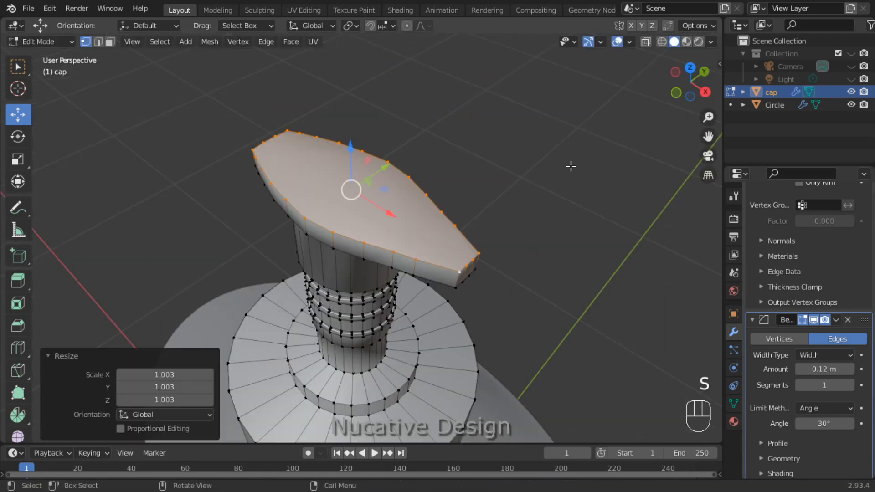
key(i)
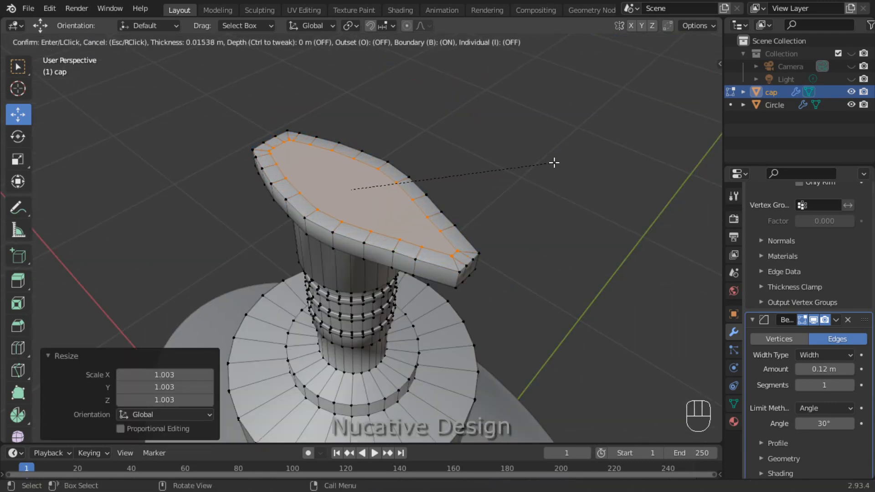
click(555, 163)
- Grow the selection to the flange's whole top surface and widen it along Y by 1.085, plus a second slight Y scaling
mouse_move(680, 96)
mouse_down()
mouse_move(679, 67)
mouse_move(631, 73)
mouse_move(628, 97)
mouse_move(679, 96)
mouse_up()
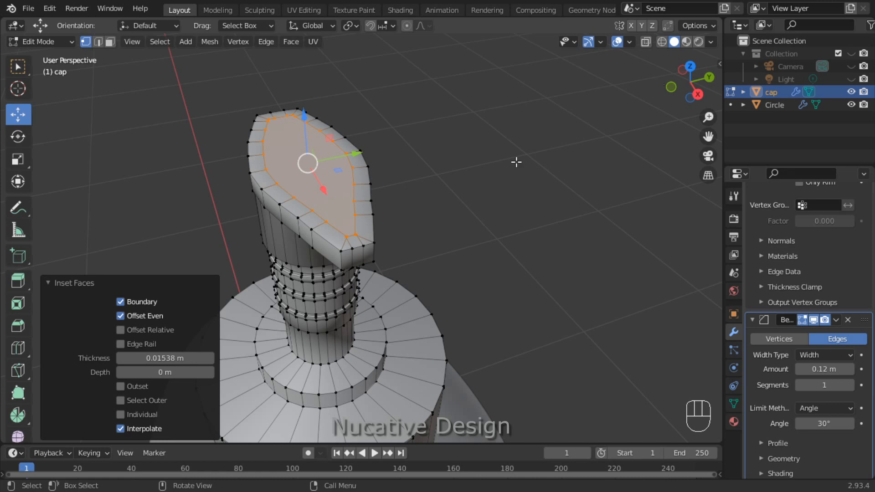
drag(673, 93, 673, 45)
key(ctrl+KP_Add)
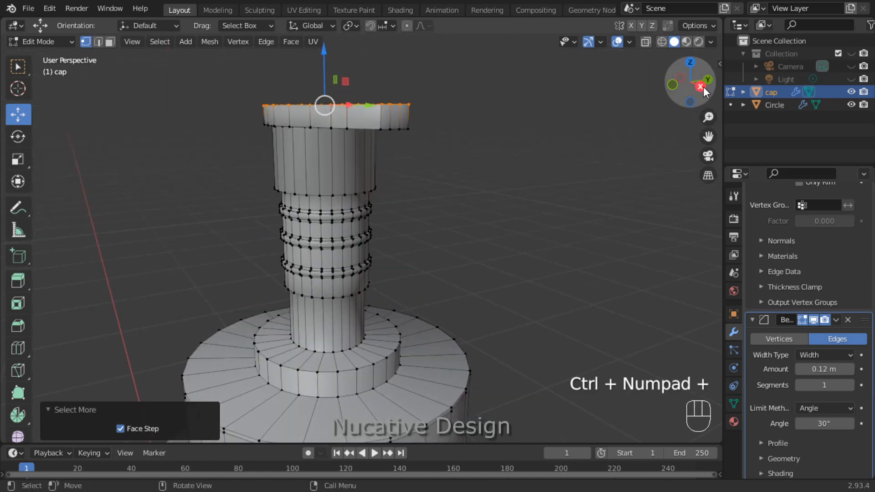
drag(704, 93, 702, 140)
key(s)
key(y)
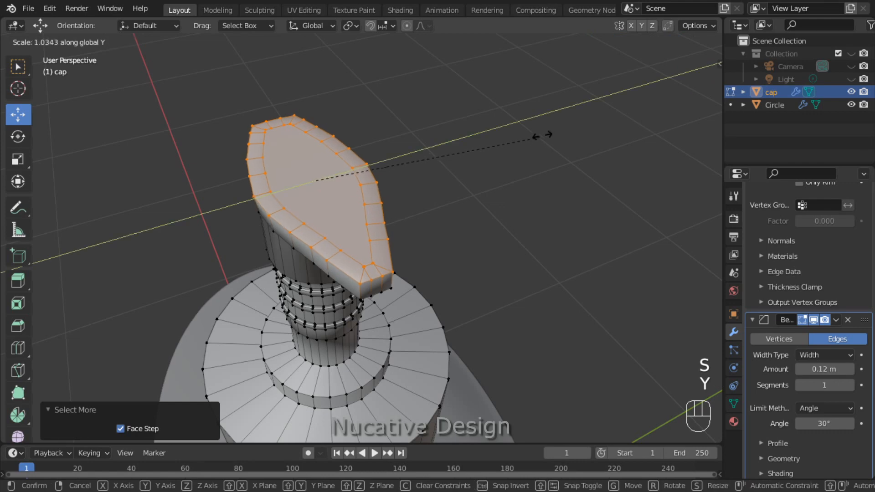
click(552, 132)
mouse_move(672, 96)
mouse_down()
mouse_move(681, 164)
mouse_move(711, 91)
mouse_move(689, 60)
mouse_move(688, 91)
mouse_up()
key(s)
key(y)
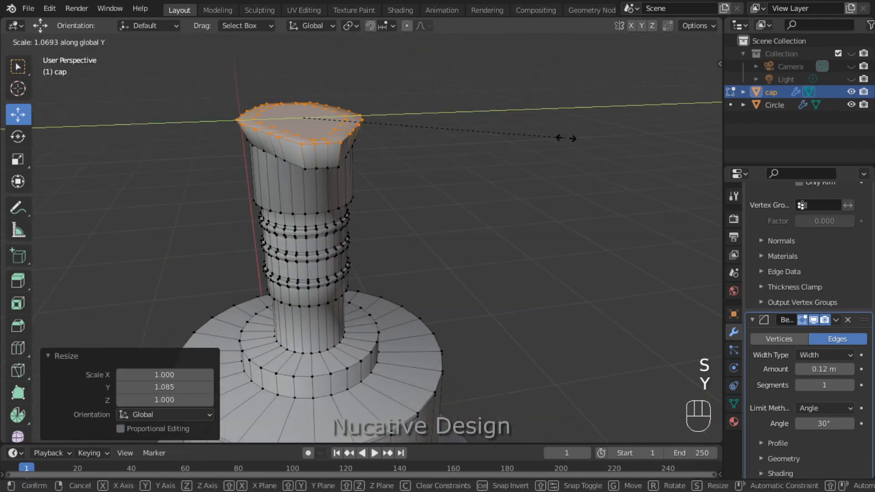
click(561, 137)
- Extend the selection to the whole flange and enlarge it uniformly in two passes, the second by 1.290
drag(670, 87, 748, 57)
scroll(509, 195, down, 5)
key(ctrl+KP_Add)
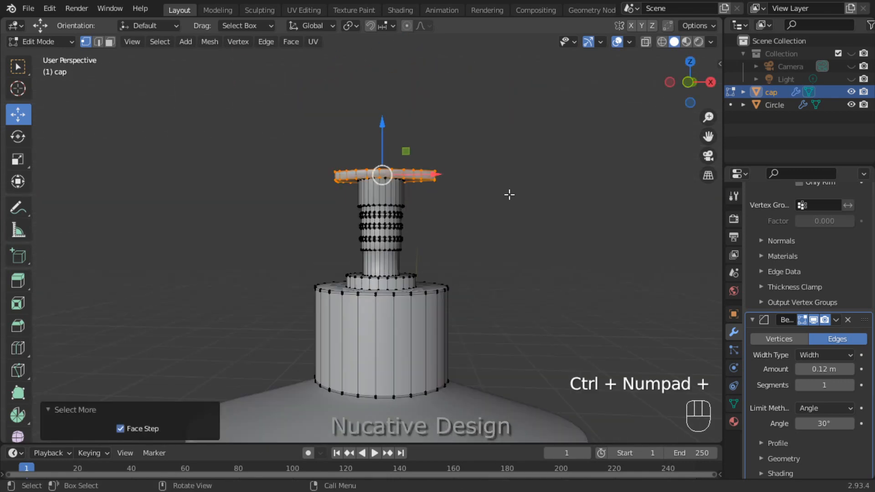
key(s)
click(592, 160)
middle_drag(592, 160, 578, 183)
key(s)
click(633, 117)
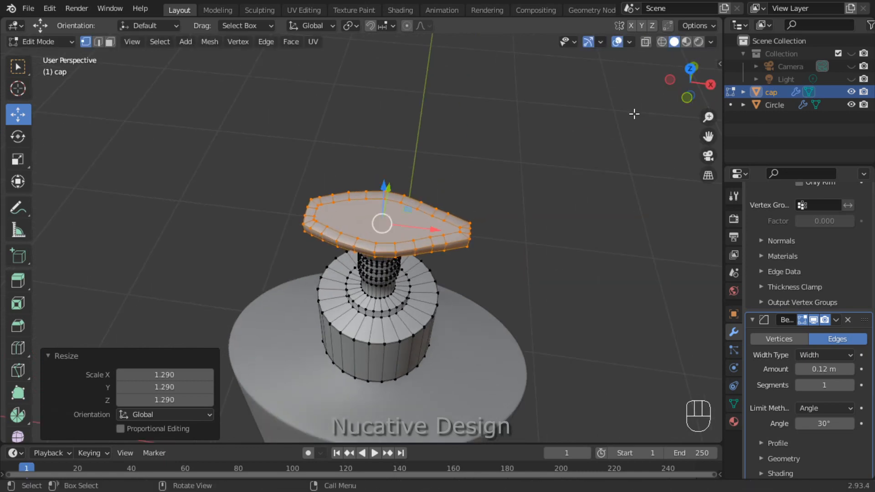
- Scale the selected flange up by another 1.086 from the front view and save the file
key(KP_1)
key(s)
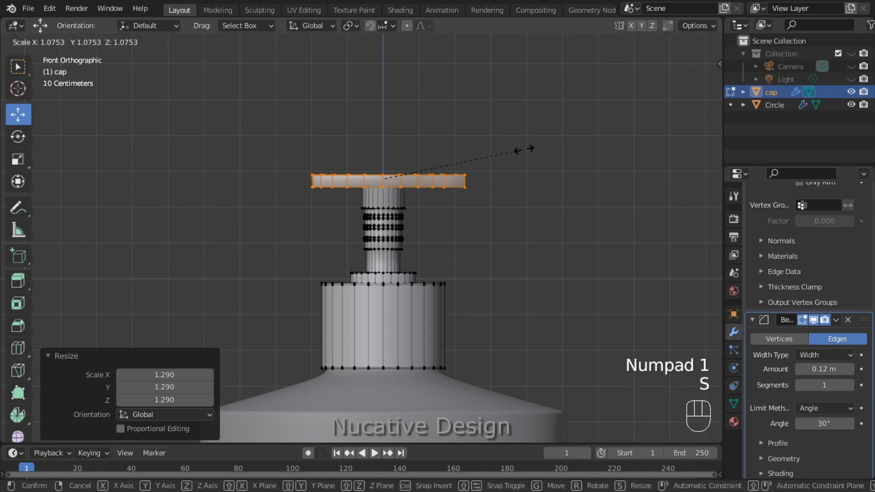
click(546, 148)
drag(682, 86, 642, 127)
key(ctrl+s)
- Shrink the selection to the inset face on top of the flange and raise it slightly along Z
scroll(514, 205, up, 2)
drag(682, 87, 689, 58)
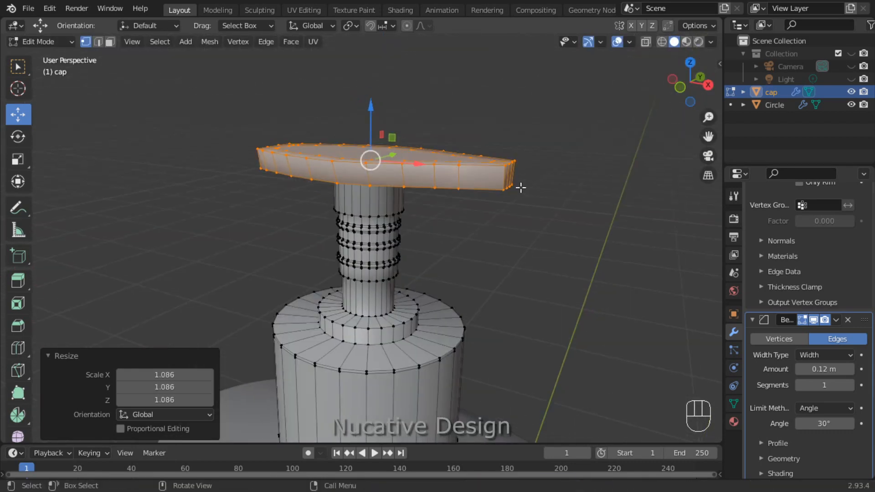
scroll(519, 146, up, 1)
key(ctrl+KP_Subtract)
key(ctrl+KP_Subtract)
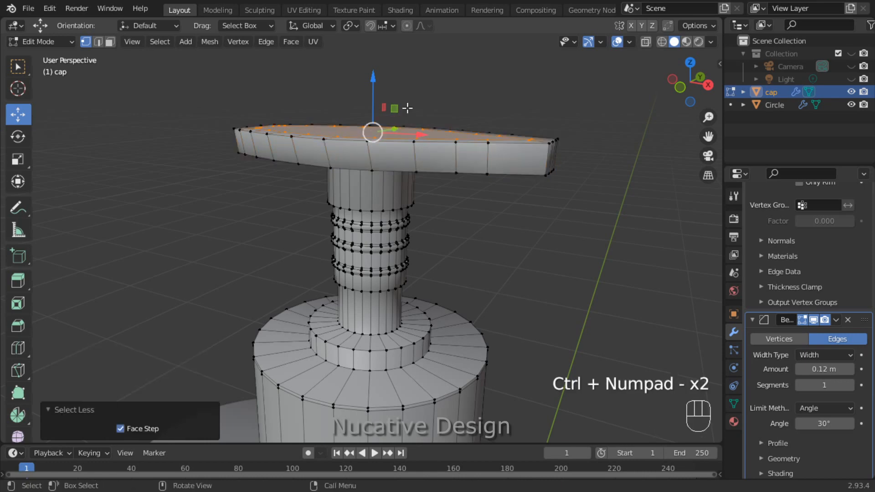
drag(372, 75, 368, 70)
click(605, 204)
- Dissolve the vertical edges dividing the flange's positive-X end so that it forms a single face
drag(689, 87, 615, 90)
click(98, 42)
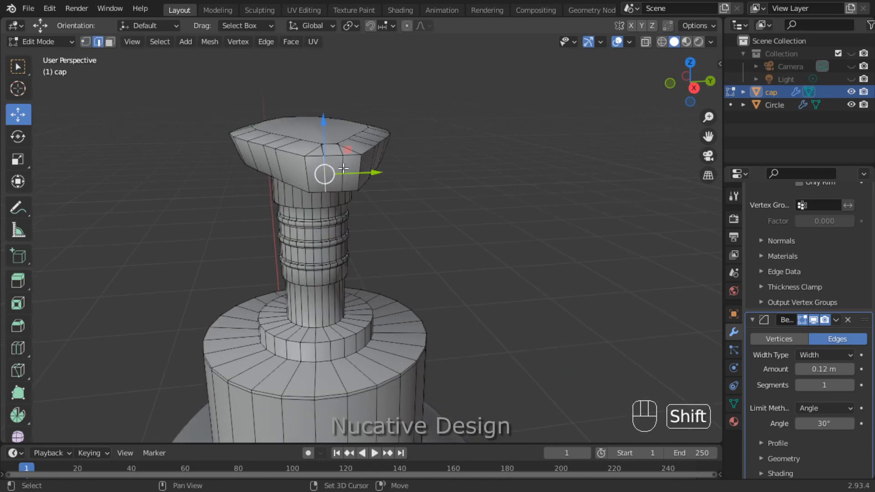
shift+click(321, 180)
key(x)
click(308, 228)
- Select the flange's positive-X end face and inset it by about 0.0053 m
key(3)
click(333, 174)
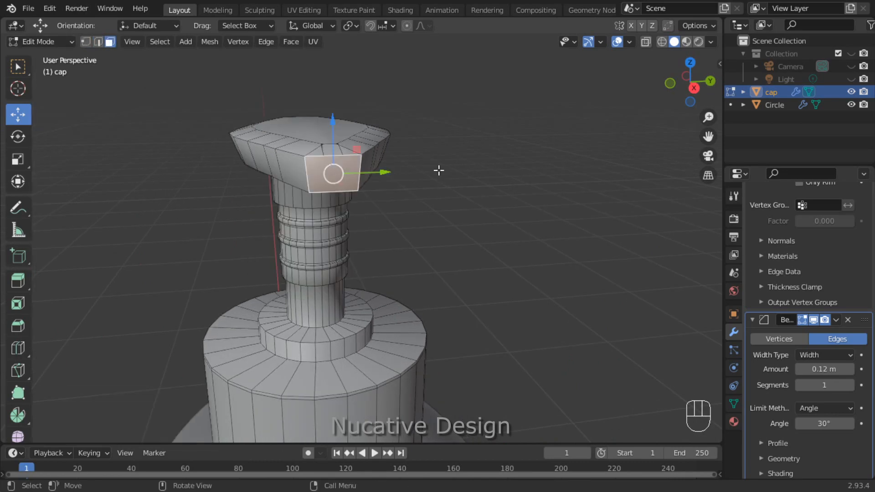
key(i)
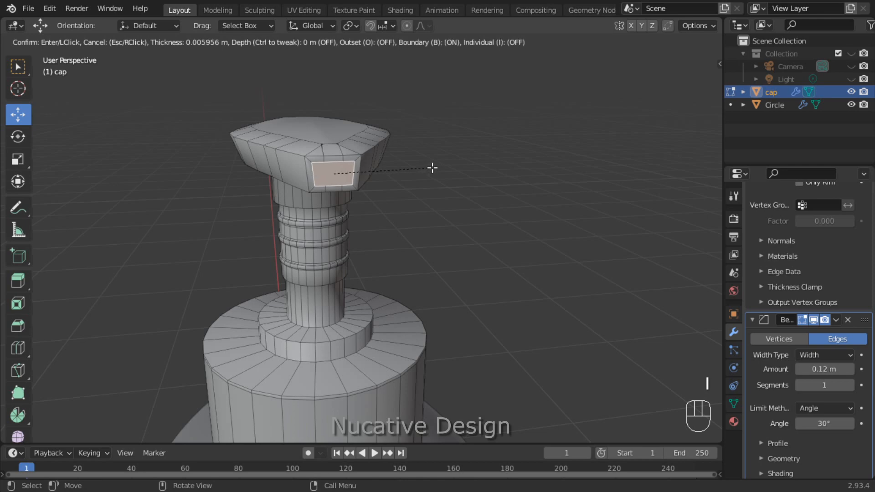
click(433, 167)
- Try to recess the inset end face along X, preview the cap in Object Mode, and undo the recess
key(e)
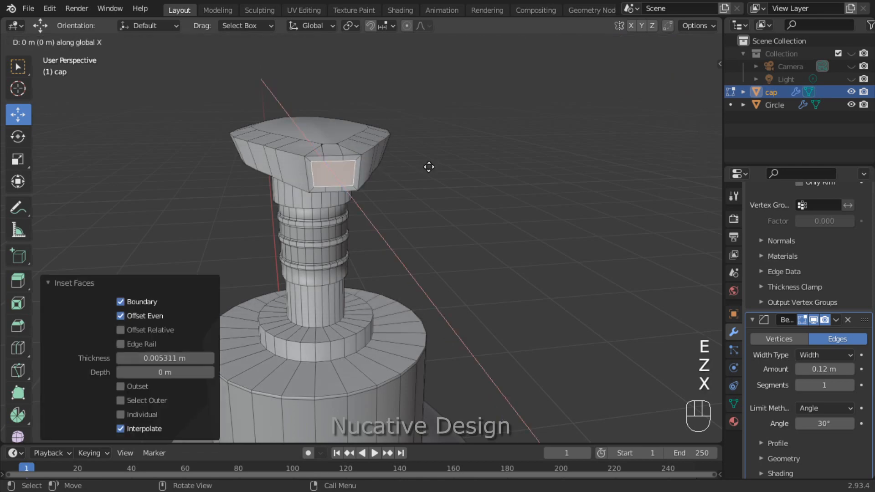
click(413, 155)
middle_drag(572, 137, 479, 150)
drag(690, 82, 668, 103)
click(561, 187)
key(ctrl+s)
key(Tab)
scroll(579, 180, down, 3)
key(ctrl+z)
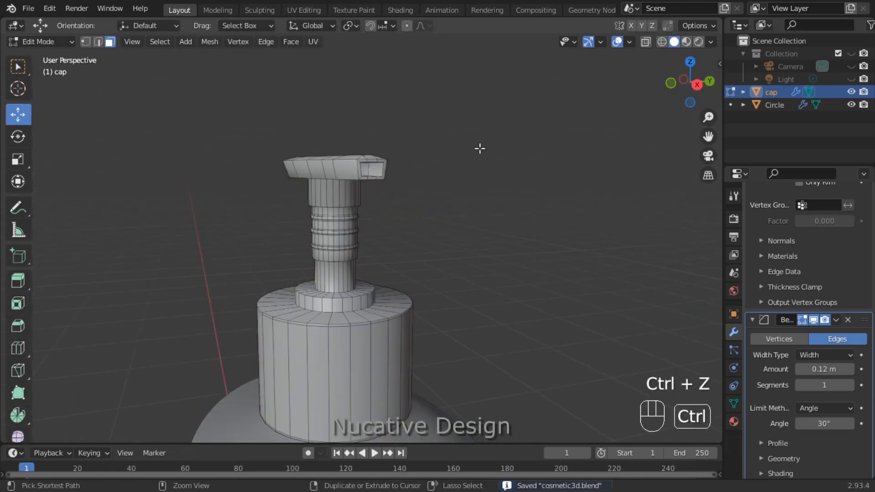
- Scale the inset end face of the pump head by about 1.002 and inset it again by about 0.004 m
scroll(479, 149, up, 2)
key(s)
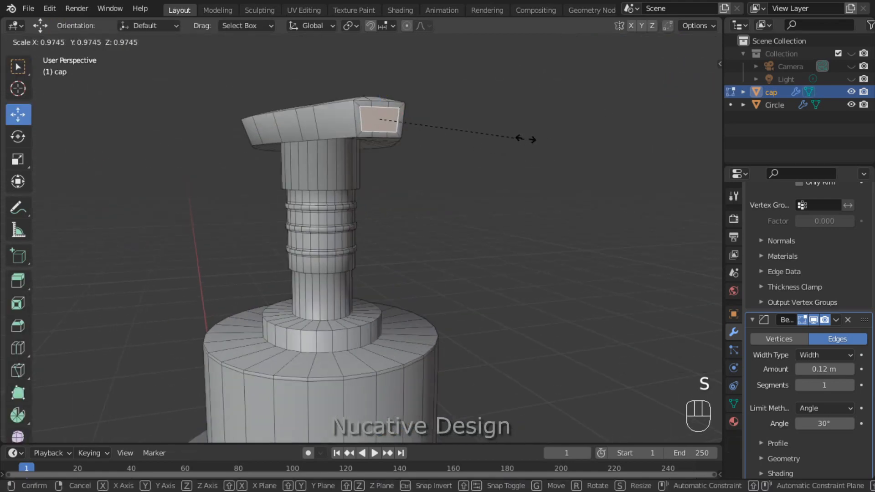
click(540, 129)
key(i)
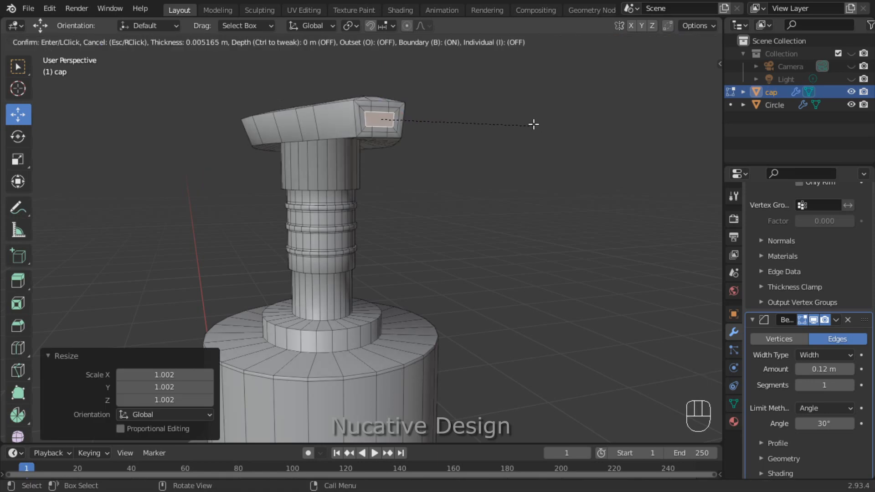
click(535, 121)
- Extrude the inner end face about 0.066 m inward along X to recess the outlet, and check the cap in Object Mode
key(e)
key(x)
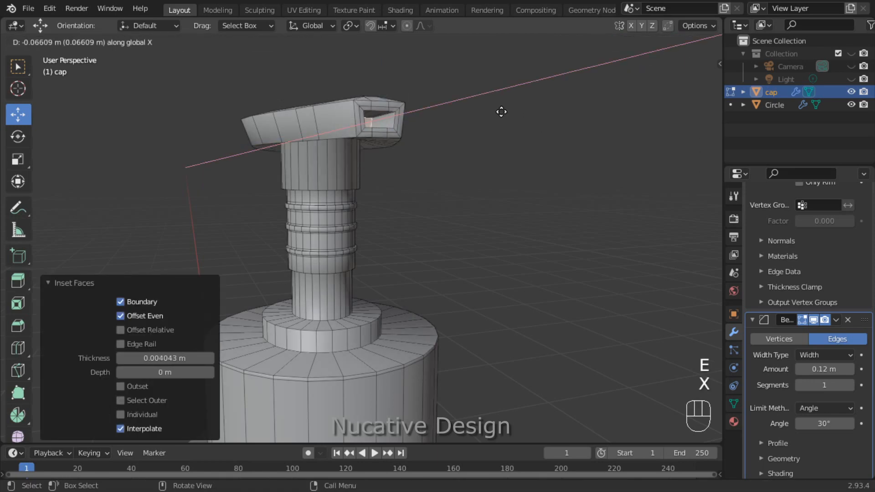
click(502, 112)
middle_drag(639, 88, 588, 157)
key(Tab)
key(ctrl+z)
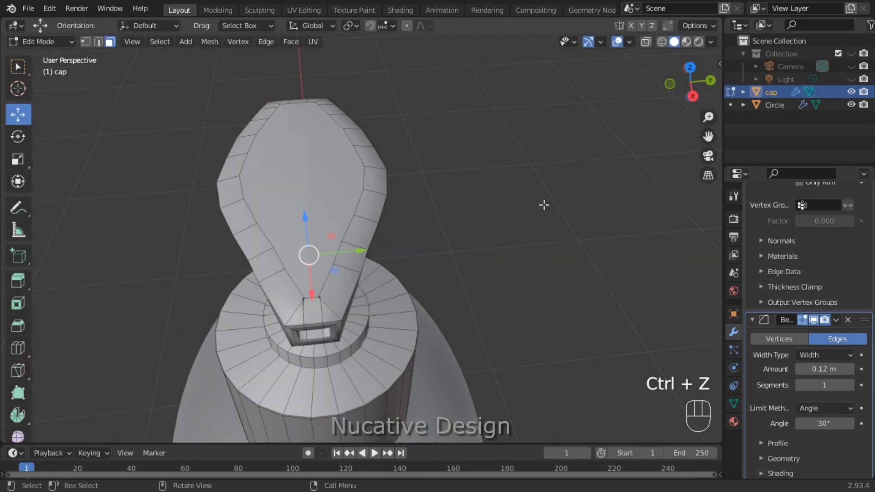
- Scale the recess's back face down along Z and preview the cap in Object Mode
drag(687, 88, 702, 40)
key(s)
key(z)
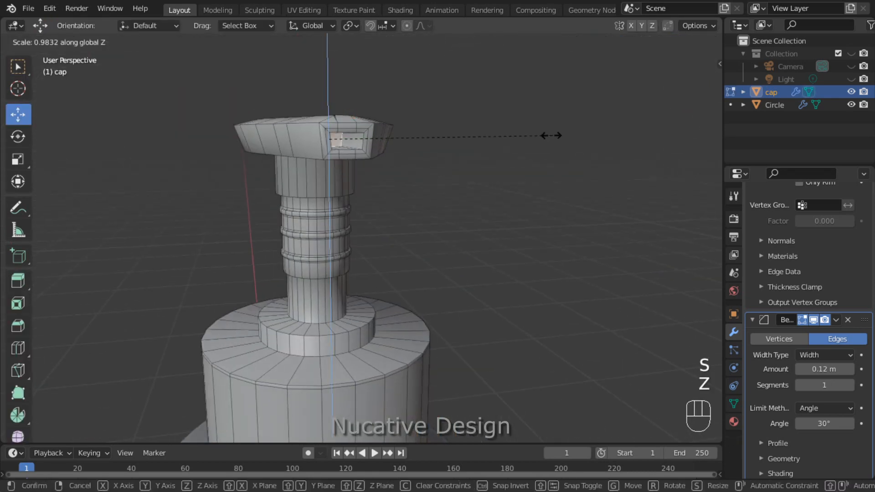
click(495, 149)
drag(687, 87, 706, 122)
click(563, 195)
key(ctrl+z)
key(Tab)
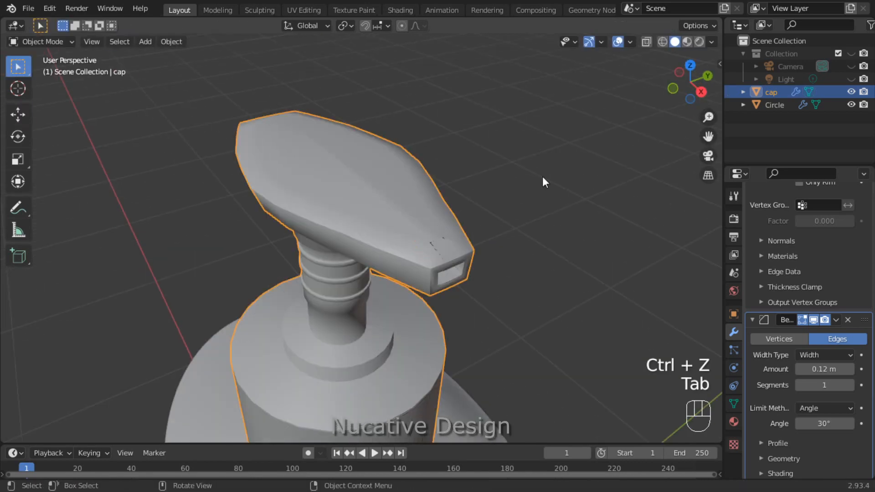
- Inspect the outlet end, and apply the cap object's transform in Object Mode
drag(692, 84, 711, 27)
key(Tab)
key(Tab)
scroll(554, 278, down, 3)
key(ctrl+a)
click(434, 300)
- Add a Subdivision Surface modifier with 2 viewport levels to the cap and shade the cap smooth
scroll(747, 315, up, 8)
click(784, 215)
click(635, 447)
drag(684, 85, 716, 97)
scroll(420, 211, up, 5)
scroll(436, 199, down, 5)
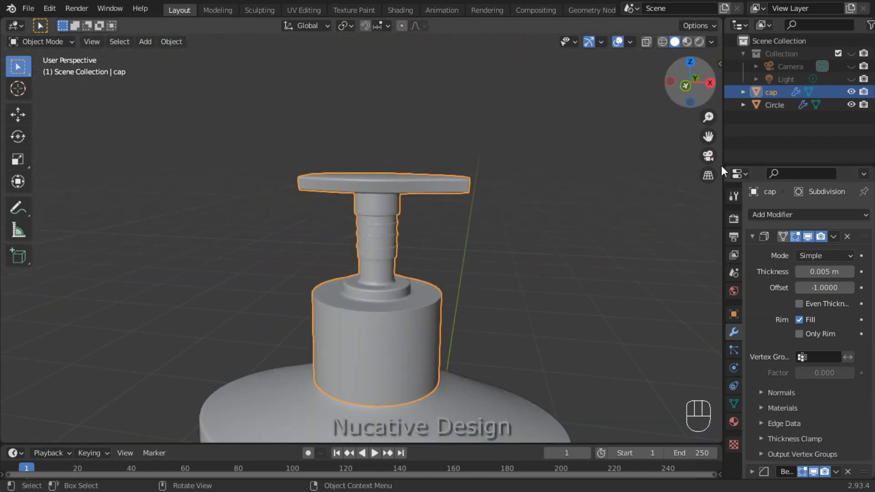
scroll(816, 353, down, 5)
right_click(423, 175)
click(422, 176)
scroll(527, 169, up, 3)
scroll(527, 169, down, 3)
drag(668, 94, 561, 129)
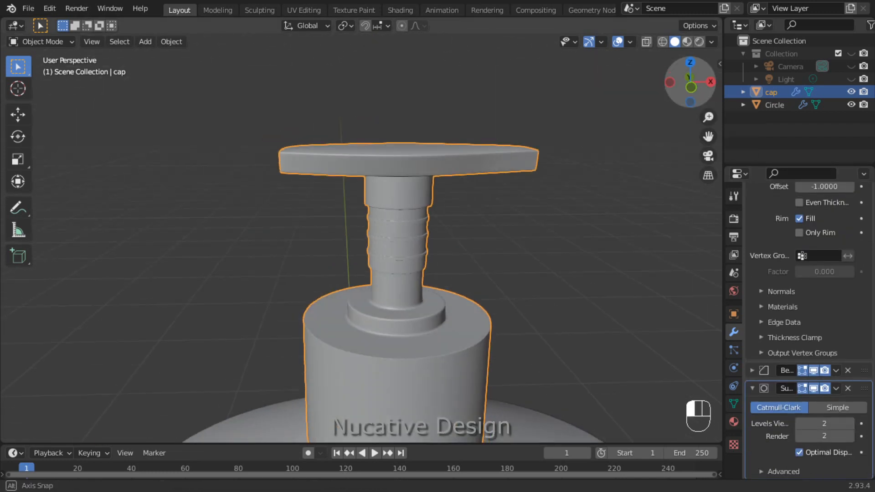
- Select the pump head's large top face in Edit Mode and raise it about 0.008 m along Z
key(Tab)
drag(671, 86, 673, 110)
click(433, 159)
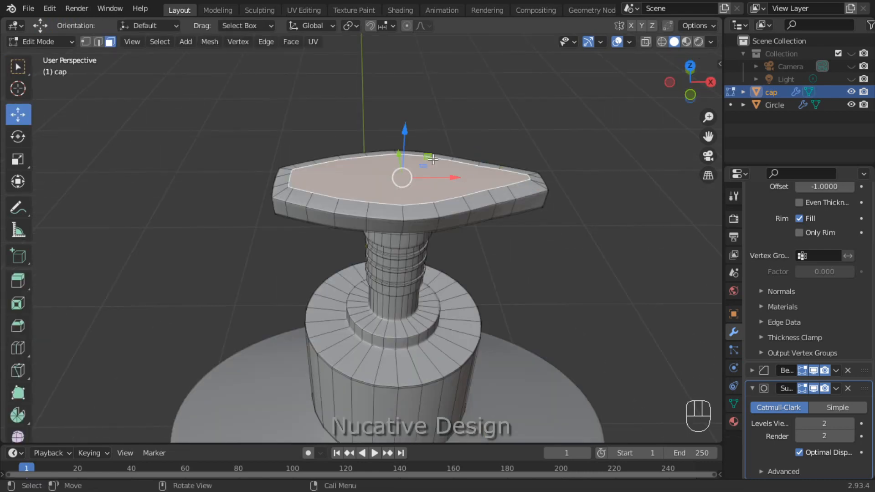
drag(404, 130, 400, 121)
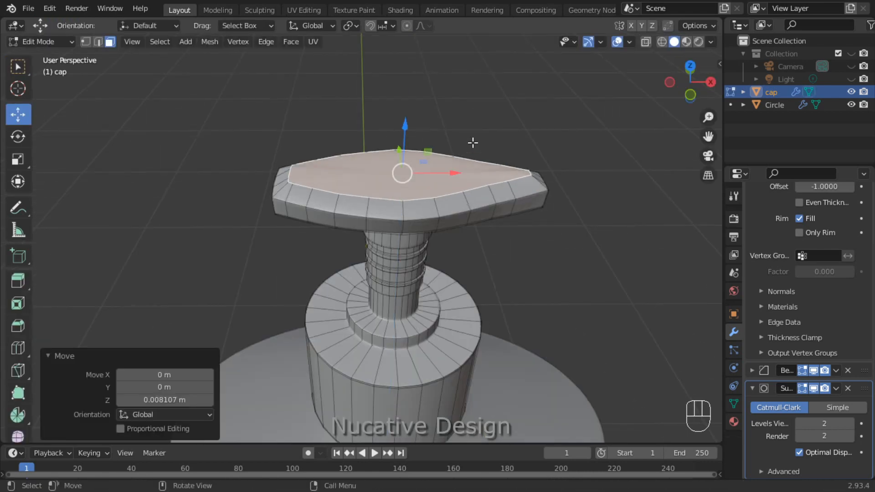
- Examine the subdivided pump head, outlet and ringed neck from several angles in Object Mode
drag(698, 99, 700, 67)
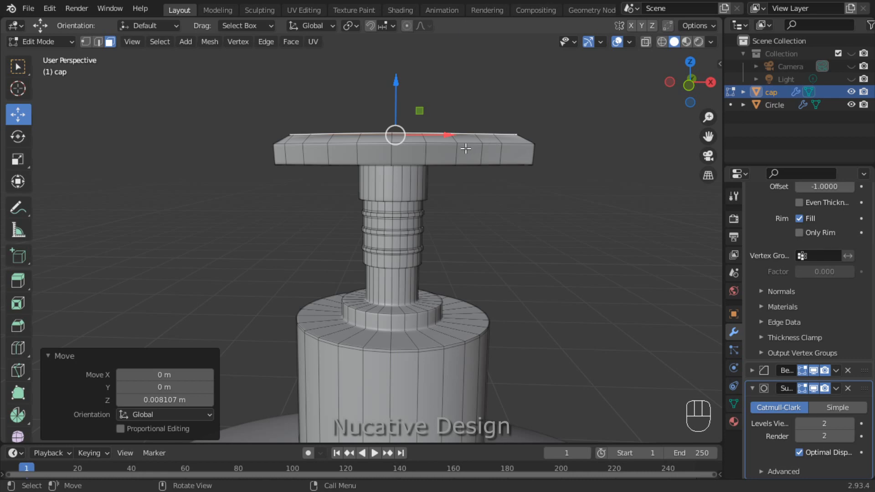
drag(679, 83, 636, 105)
key(Tab)
scroll(518, 189, up, 5)
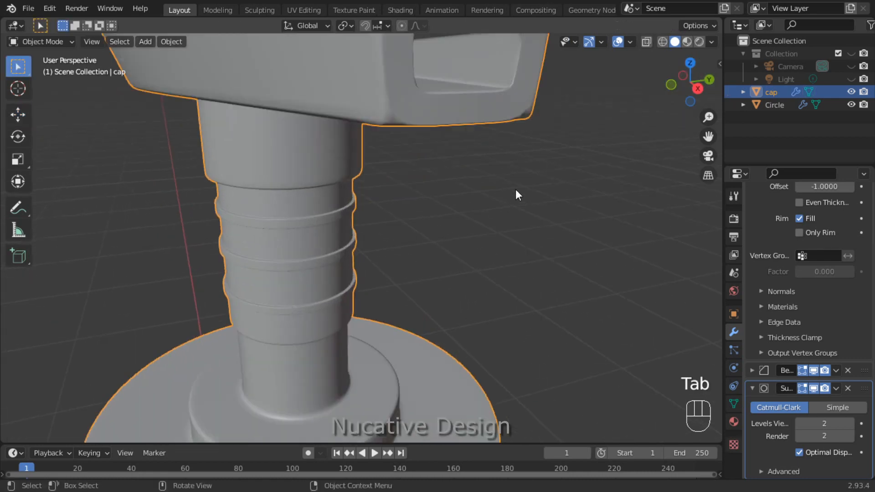
scroll(515, 190, down, 2)
mouse_move(681, 84)
mouse_down()
mouse_move(656, 76)
mouse_move(666, 79)
mouse_up()
scroll(524, 136, up, 2)
drag(708, 136, 733, 223)
scroll(548, 204, up, 3)
scroll(548, 204, down, 3)
- Try a loop cut around the outer frame of the outlet end, and undo it
key(Tab)
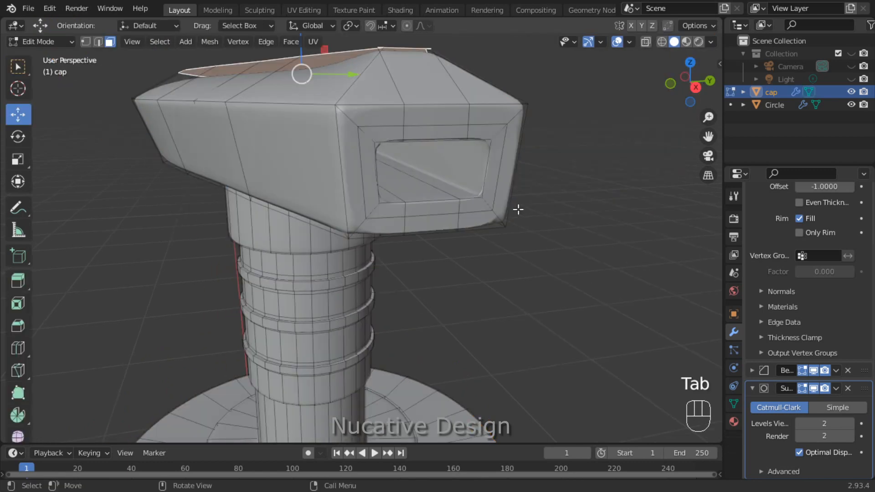
key(ctrl+r)
click(501, 216)
click(514, 211)
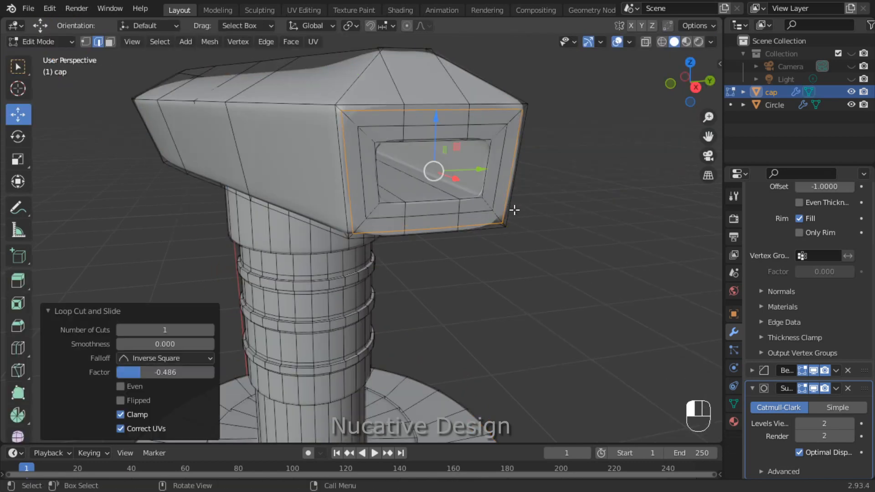
key(ctrl+z)
- Add a horizontal loop cut around the pump head and slide it near the lower edge with a factor of about 0.91
key(ctrl+r)
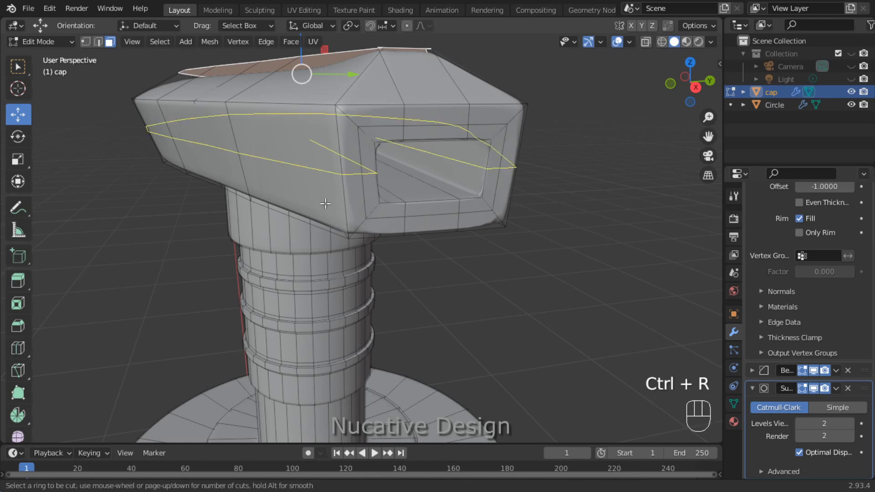
click(327, 206)
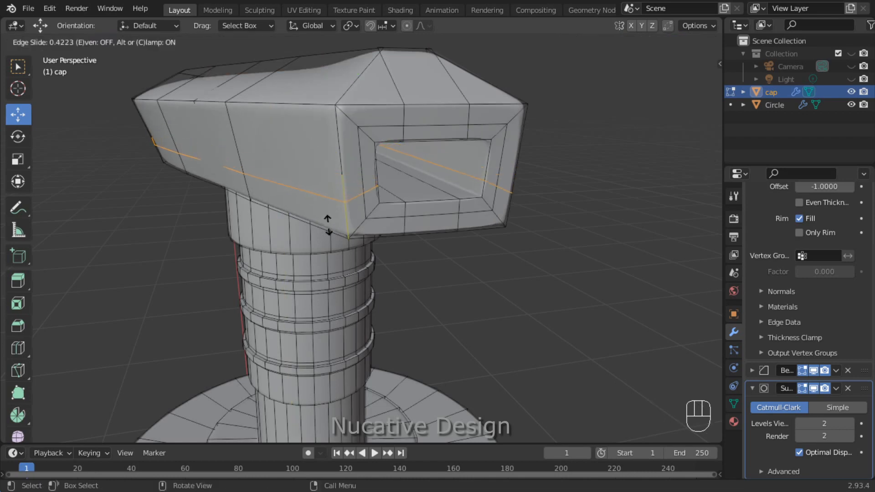
click(343, 254)
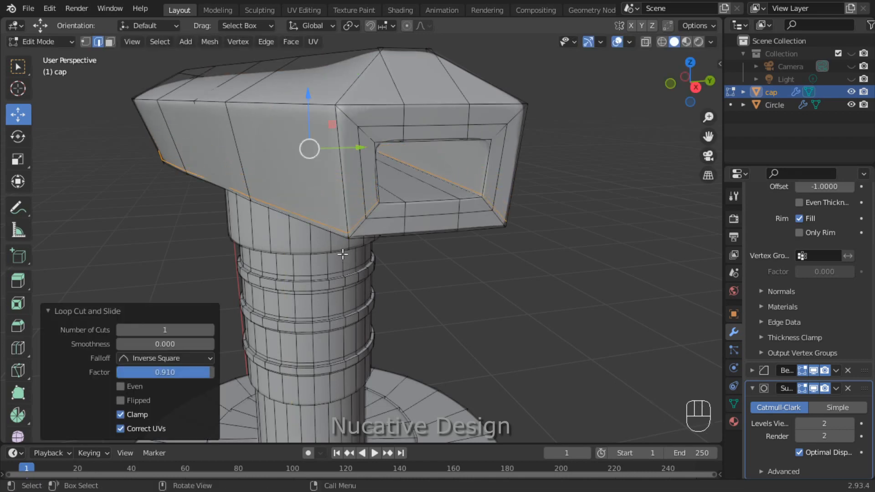
click(550, 242)
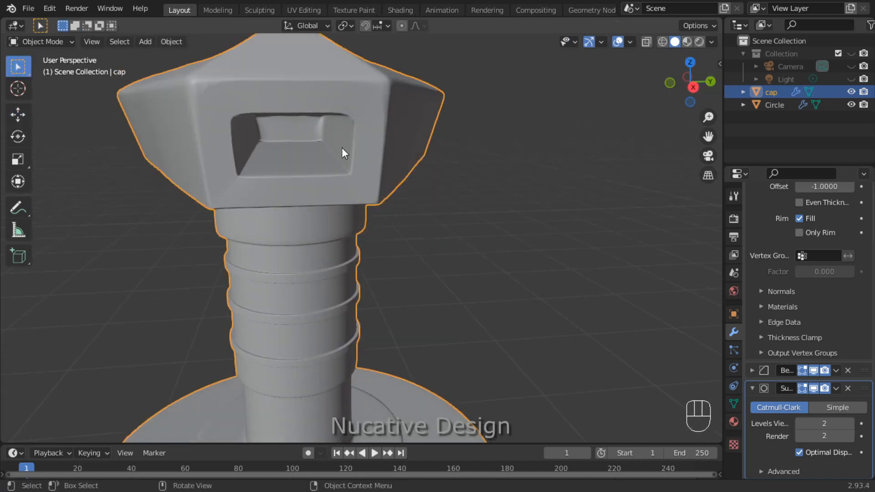
- Try a horizontal loop cut slid fully to the pump head's upper edge at factor -1, and undo it
key(Tab)
key(ctrl+r)
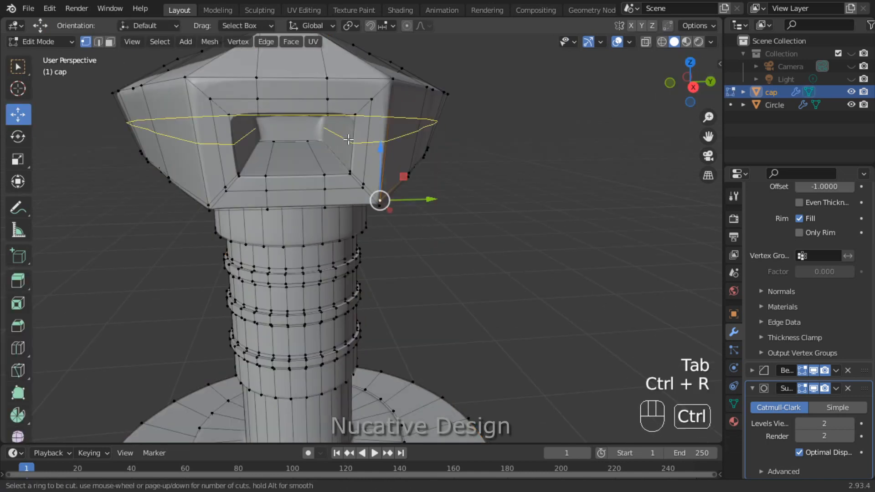
click(352, 130)
click(360, 112)
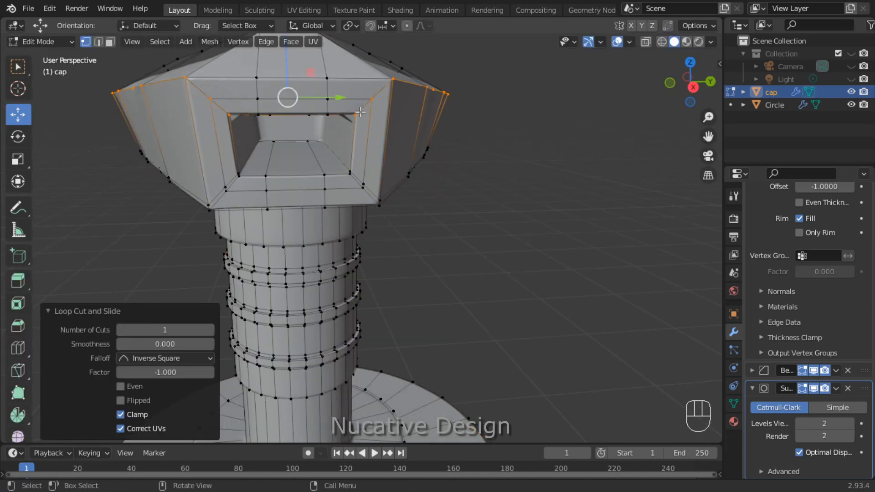
key(ctrl+z)
- Add a horizontal loop cut around the upper part of the pump head's side and preview it in Object Mode
key(ctrl+r)
click(363, 125)
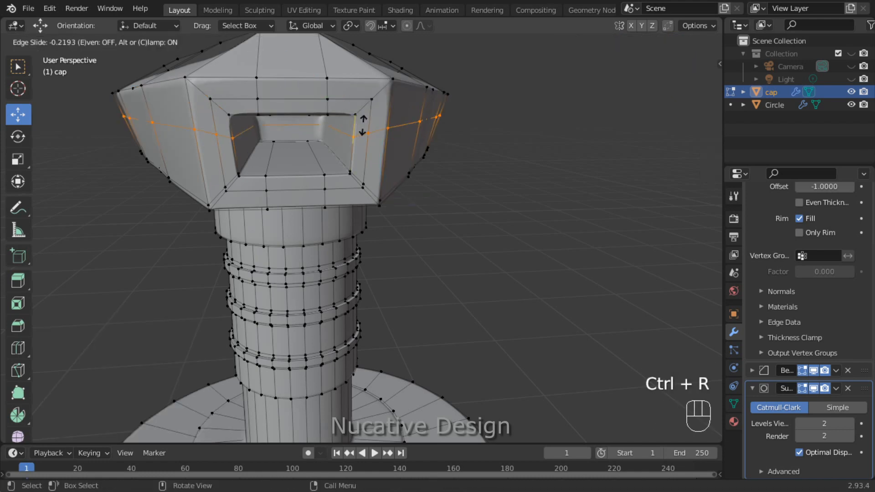
click(366, 132)
click(486, 182)
key(Tab)
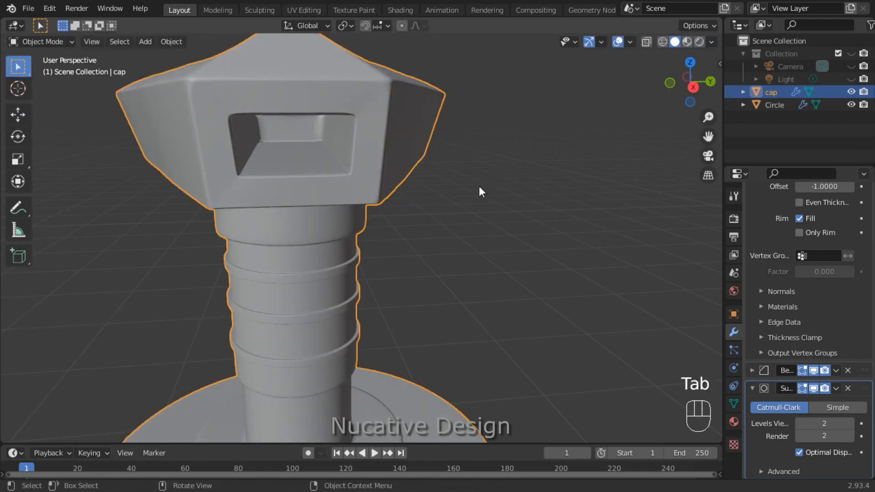
- Box-select the pump head's outlet-end vertices through the mesh in front view and scale them to about 0.821 along Z
drag(667, 84, 683, 94)
scroll(430, 252, down, 5)
scroll(458, 246, up, 1)
scroll(458, 246, down, 2)
scroll(440, 277, up, 1)
key(Tab)
drag(665, 90, 695, 79)
key(KP_1)
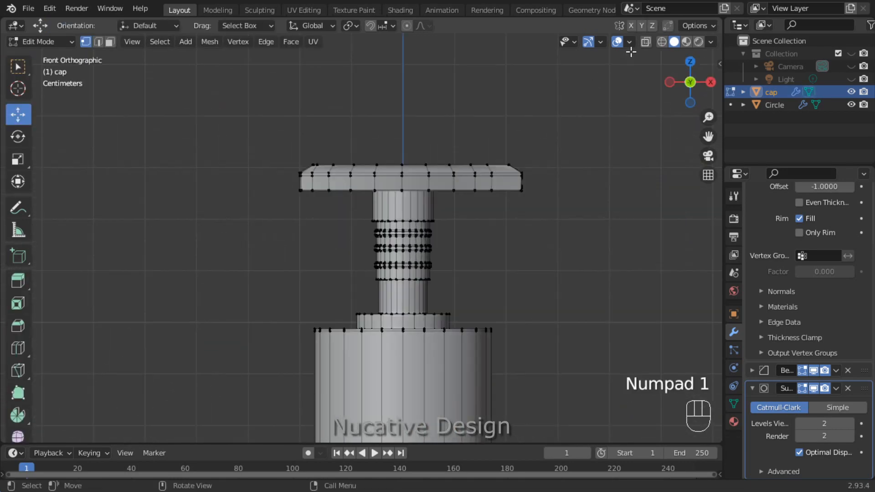
drag(518, 167, 542, 228)
drag(692, 84, 666, 93)
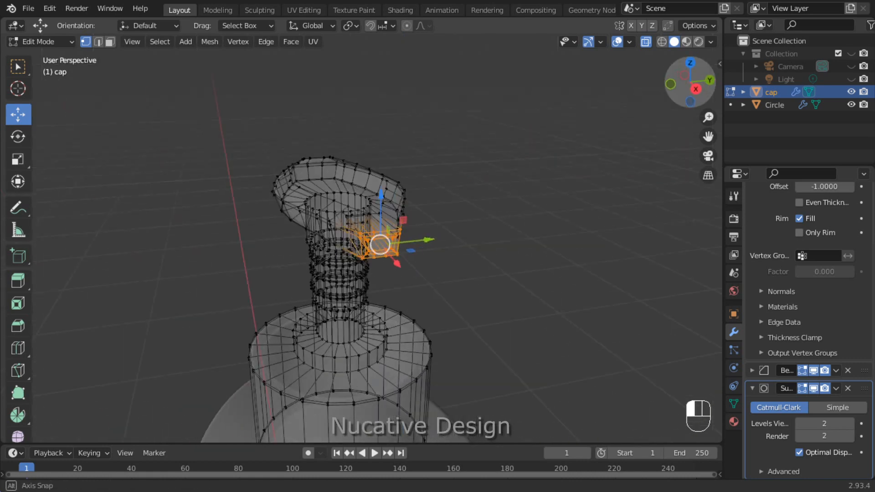
scroll(568, 239, up, 3)
key(s)
key(z)
click(536, 228)
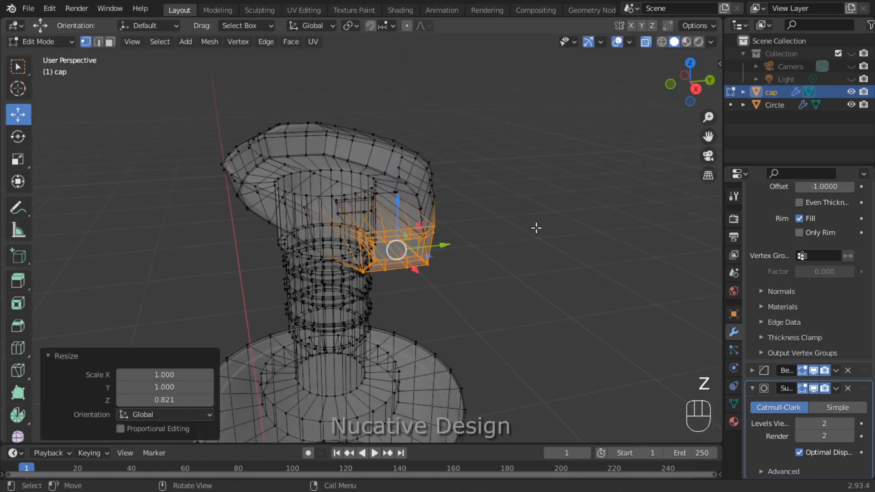
- Preview the narrowed outlet end, and undo the Z scaling and the upper loop cut
key(Tab)
mouse_move(669, 83)
mouse_down()
mouse_move(657, 73)
mouse_move(673, 79)
mouse_move(661, 69)
mouse_move(670, 57)
mouse_move(671, 81)
mouse_up()
key(ctrl+z)
key(ctrl+z)
key(ctrl+z)
key(ctrl+z)
key(ctrl+z)
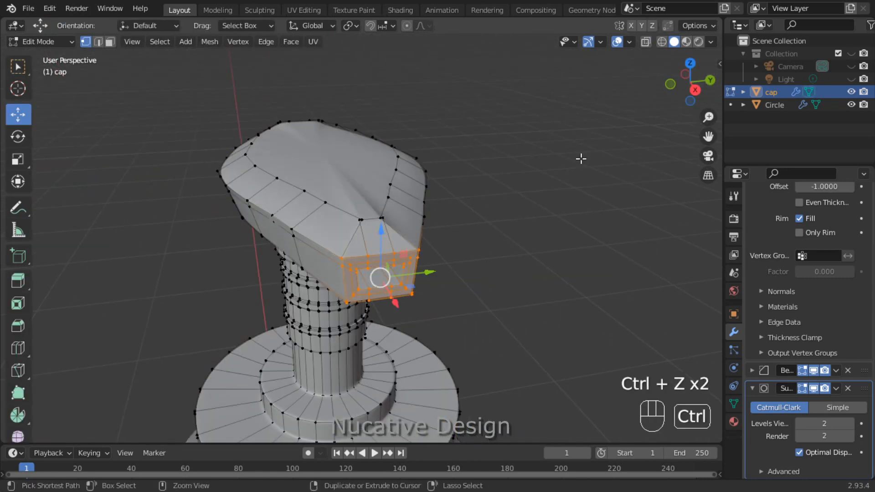
key(ctrl+z)
key(ctrl+z)
key(ctrl+z)
key(ctrl+z)
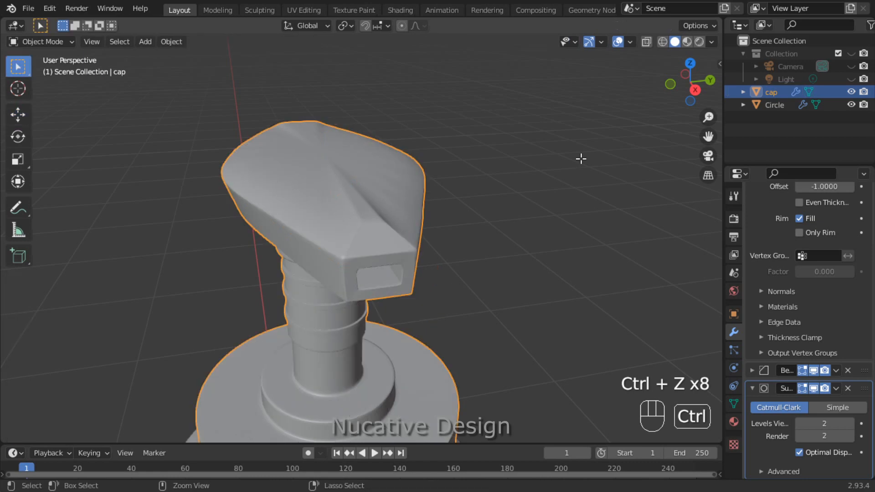
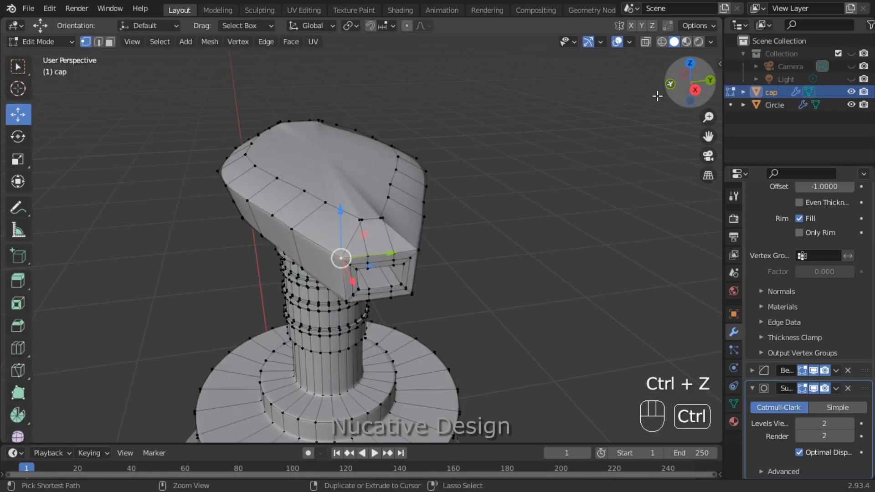
key(ctrl+z)
key(ctrl+z)
- Add a horizontal loop cut around the pump head near its upper edge, with a slide factor of about -0.606
scroll(531, 198, up, 4)
drag(690, 86, 687, 66)
key(ctrl+r)
click(433, 148)
click(437, 120)
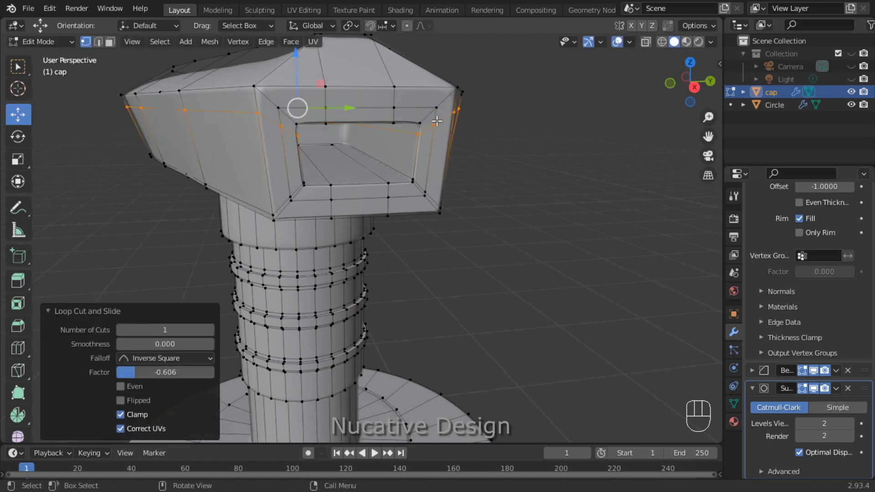
click(524, 144)
- Select the two top-face vertices nearest the outlet and scale them apart by about 1.421
drag(691, 78, 686, 97)
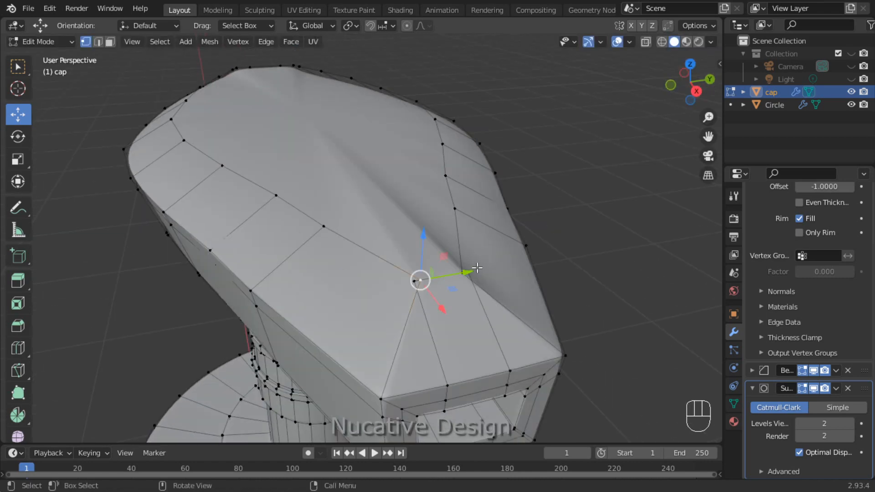
shift+click(462, 273)
key(s)
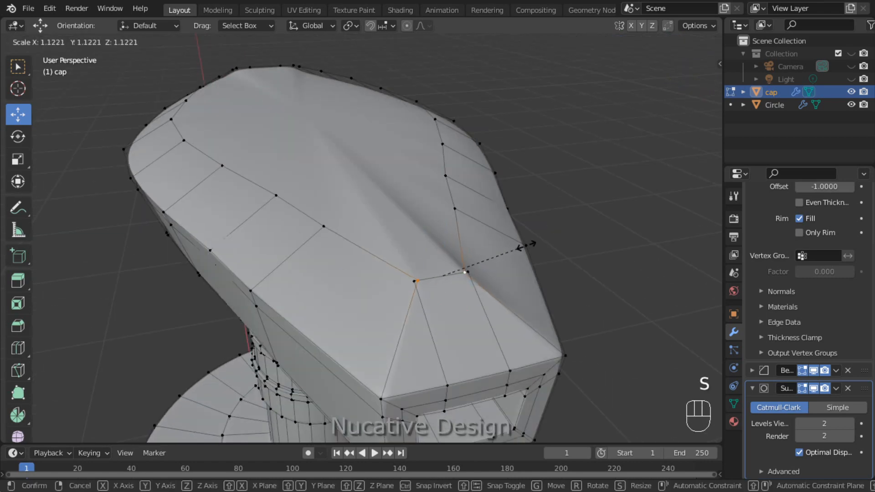
click(545, 240)
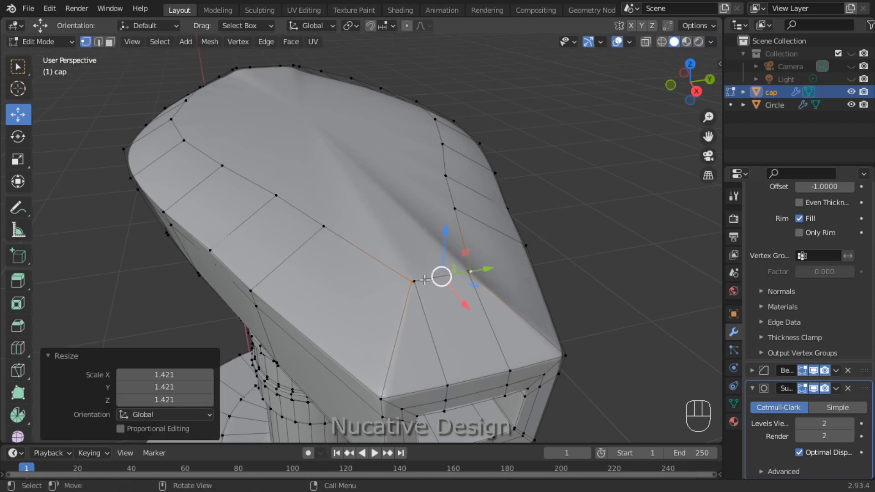
- Reselect the two top-face vertices nearest the outlet and lower them slightly along Z
click(415, 282)
shift+click(471, 272)
shift+click(410, 282)
drag(444, 236, 440, 249)
click(554, 214)
- Save the file and preview the cap in Object Mode
mouse_move(673, 90)
mouse_down()
mouse_move(691, 72)
mouse_move(721, 92)
mouse_move(675, 94)
mouse_move(661, 104)
mouse_move(675, 81)
mouse_up()
scroll(536, 191, down, 4)
key(ctrl+s)
key(Tab)
- Undo the lowering of the two top-face vertices
key(ctrl+z)
key(ctrl+z)
key(ctrl+z)
key(ctrl+z)
- Move the Subdivision Surface modifier to the first place in the cap's modifier stack and check the result in Object Mode
drag(678, 95, 690, 76)
drag(690, 82, 670, 18)
scroll(574, 181, up, 5)
drag(673, 92, 680, 89)
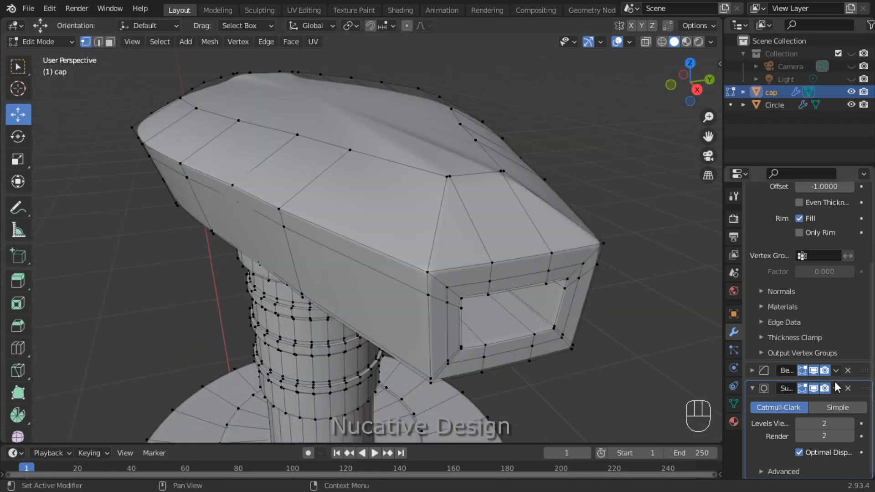
click(836, 389)
click(798, 448)
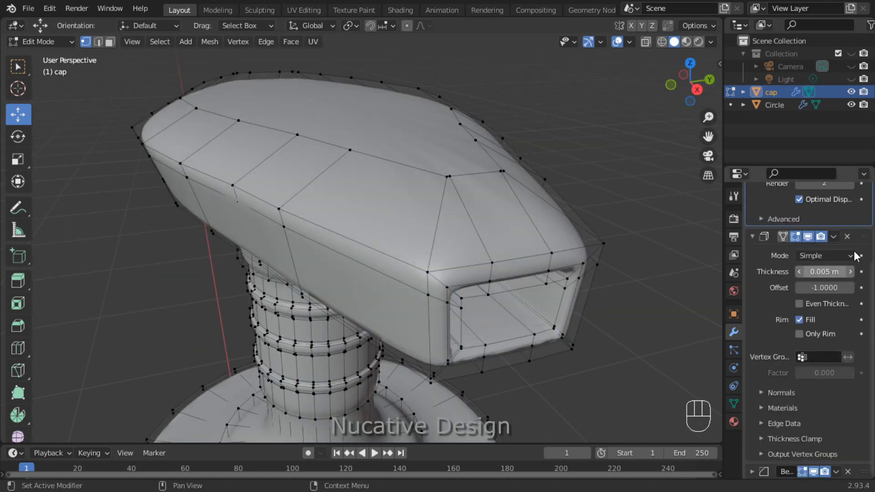
drag(690, 82, 627, 127)
key(Tab)
scroll(792, 317, up, 5)
scroll(792, 318, down, 5)
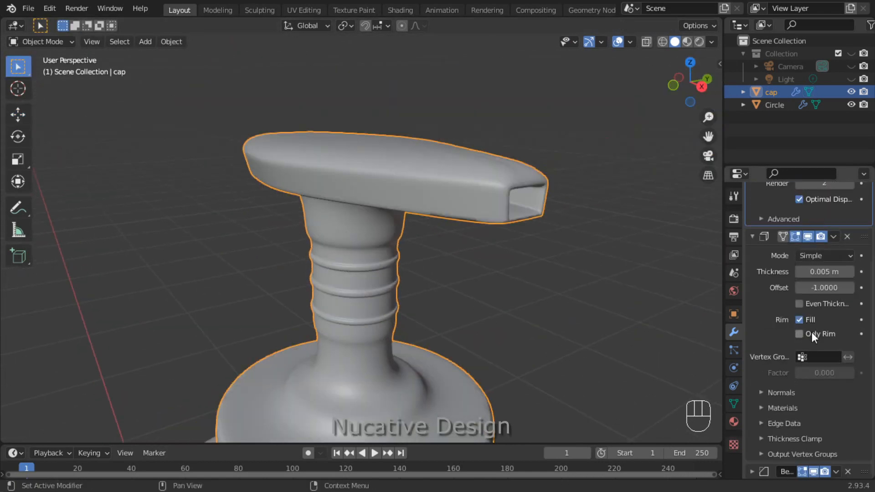
- Move the Bevel modifier to the first place in the cap's modifier stack and remove it, keeping Subdivision Surface and Solidify
click(835, 467)
click(794, 414)
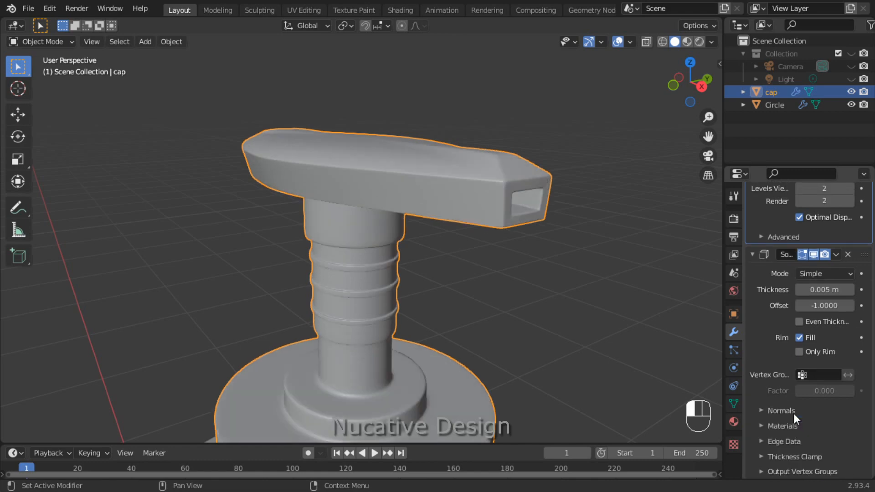
scroll(659, 219, down, 2)
drag(680, 91, 669, 109)
scroll(656, 310, up, 3)
click(847, 254)
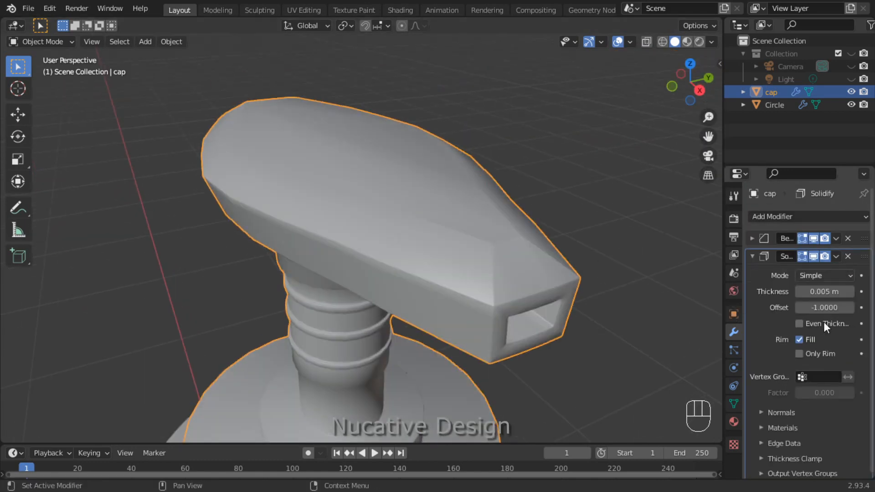
key(ctrl+z)
click(848, 237)
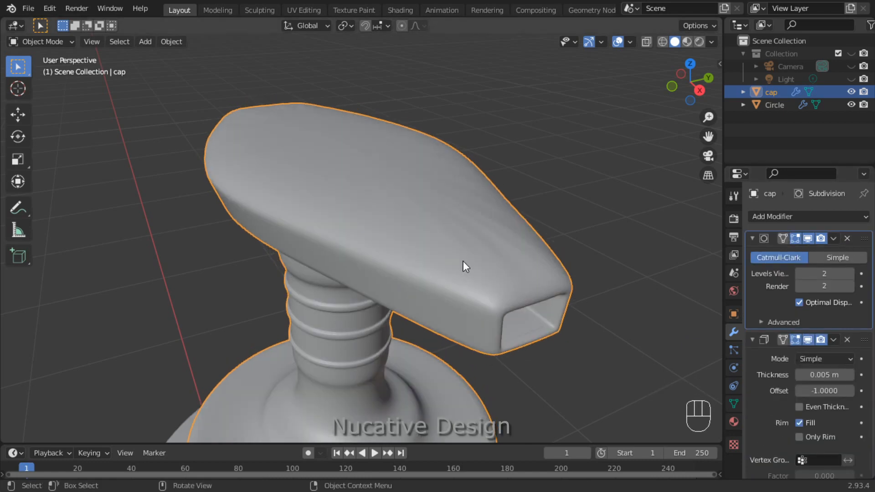
- Add two edge loops around the sloped band on top of the head, one near its outer edge and one near its inner edge
key(Tab)
key(ctrl+r)
click(517, 267)
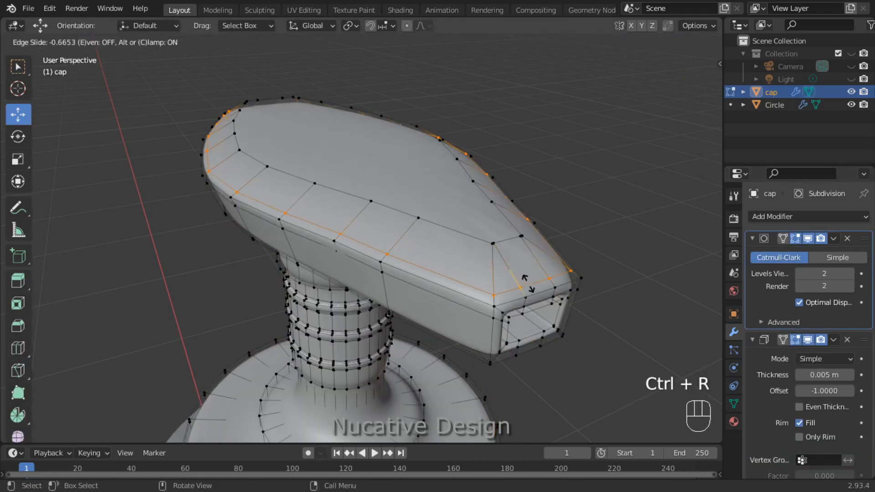
click(527, 284)
key(ctrl+r)
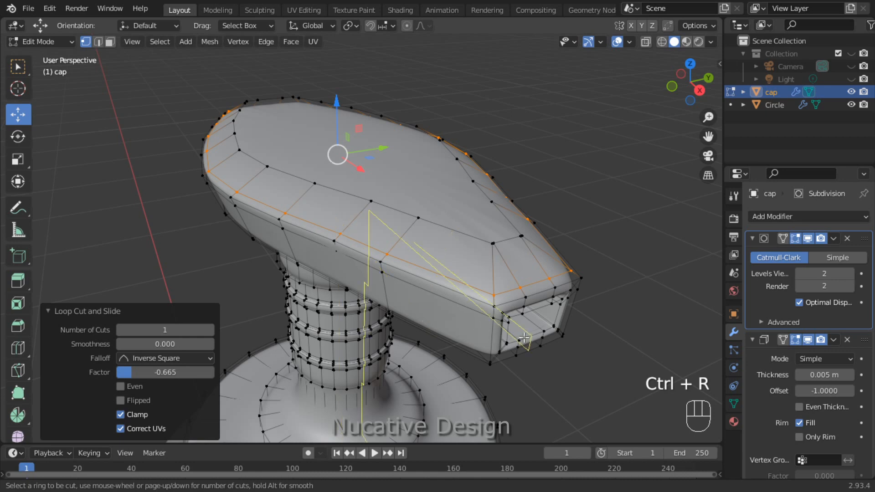
click(520, 242)
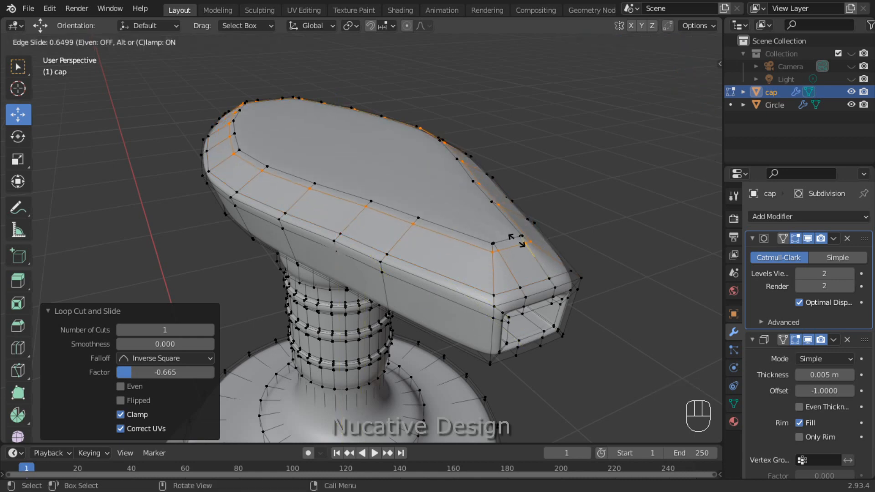
click(518, 242)
key(Tab)
drag(691, 83, 853, 64)
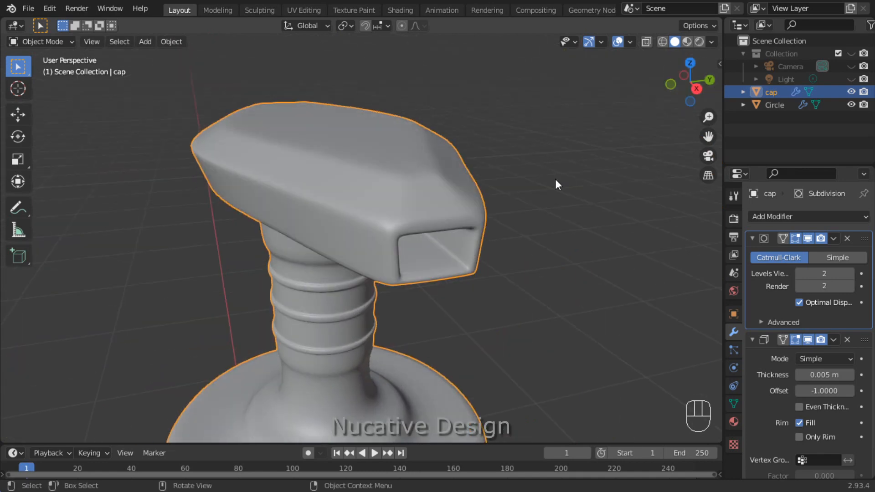
- Add an edge loop around the head close to the outer rim of the outlet face
key(Tab)
key(ctrl+r)
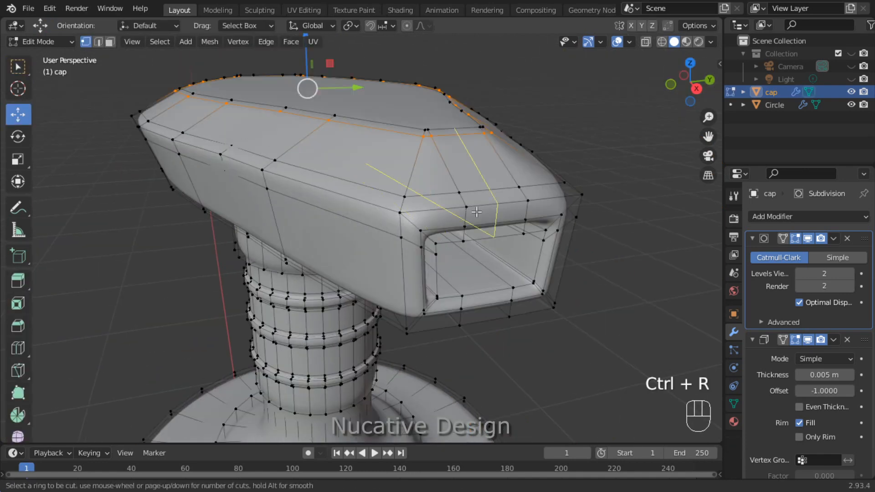
click(470, 209)
click(469, 205)
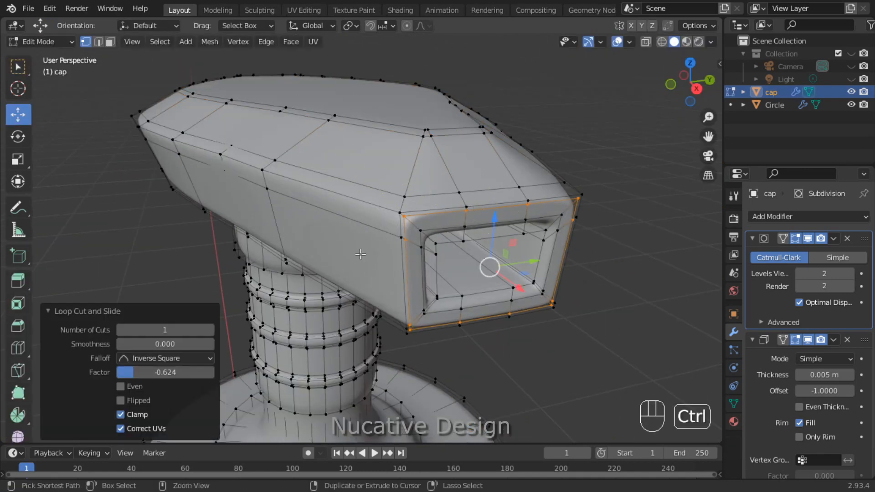
- Add edge loops along the head's side walls, one near the lower edge and one near the upper edge, and save the file
key(ctrl+r)
click(397, 271)
click(397, 306)
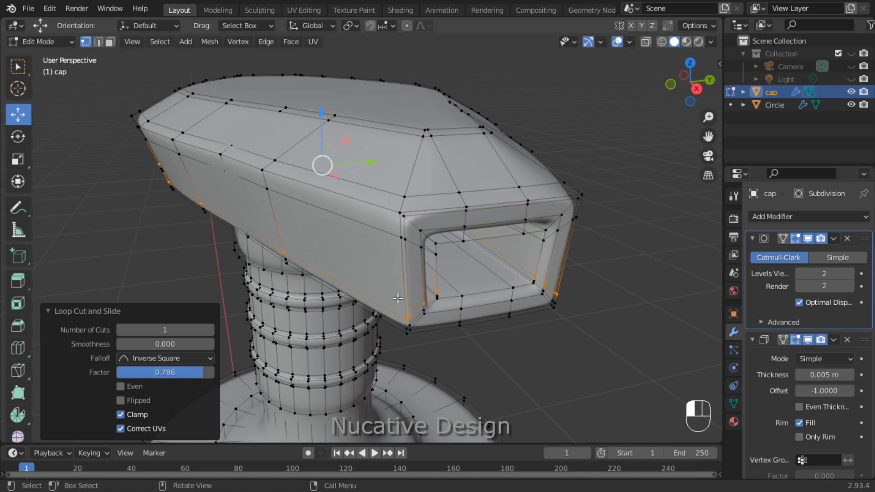
key(ctrl+r)
click(405, 210)
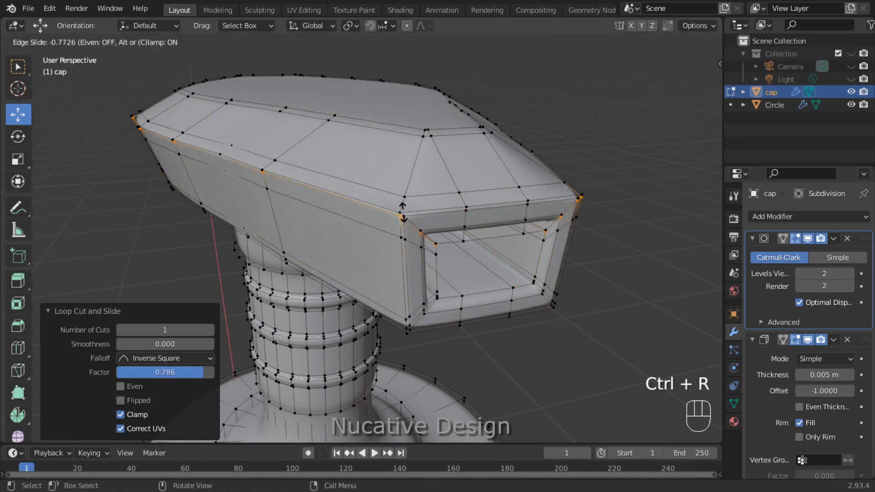
click(405, 207)
click(584, 118)
key(Tab)
scroll(537, 179, down, 5)
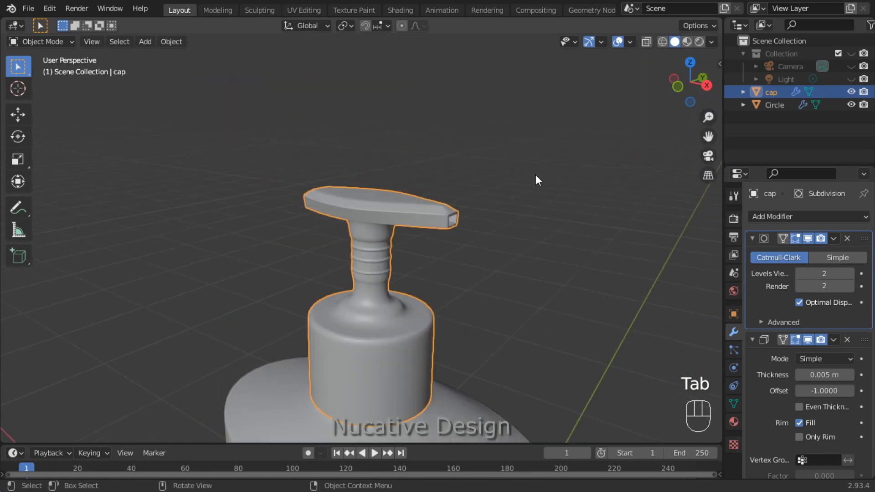
key(ctrl+s)
- Add an edge loop at the top of the nozzle just under the head and another at the foot of its lowest section
scroll(533, 182, down, 1)
scroll(532, 181, up, 5)
drag(675, 94, 620, 137)
key(ctrl+r)
key(Tab)
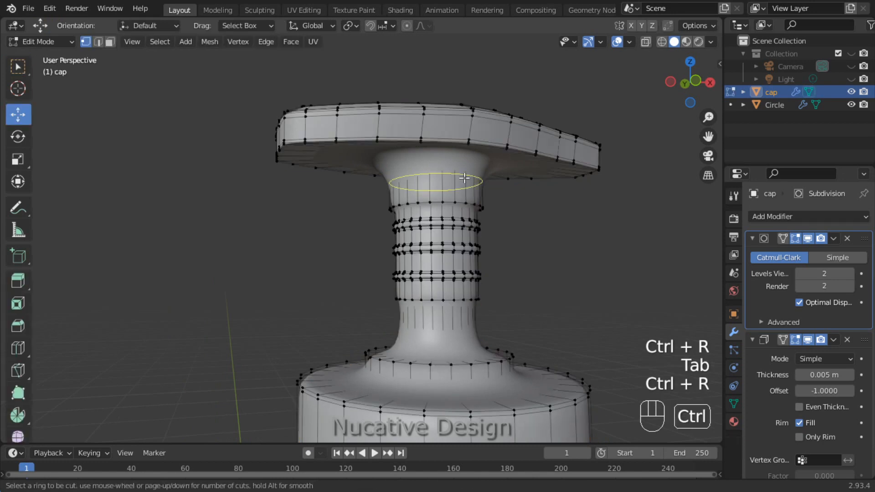
key(ctrl+r)
click(464, 178)
click(465, 159)
key(ctrl+r)
click(443, 367)
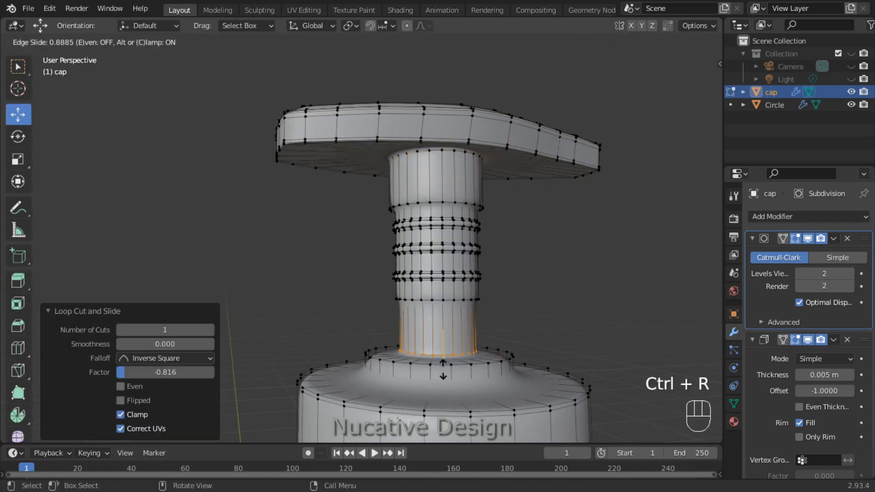
click(442, 367)
- Try to add an edge loop around the foot of the stepped collar
key(ctrl+r)
click(478, 389)
click(479, 388)
key(ctrl+z)
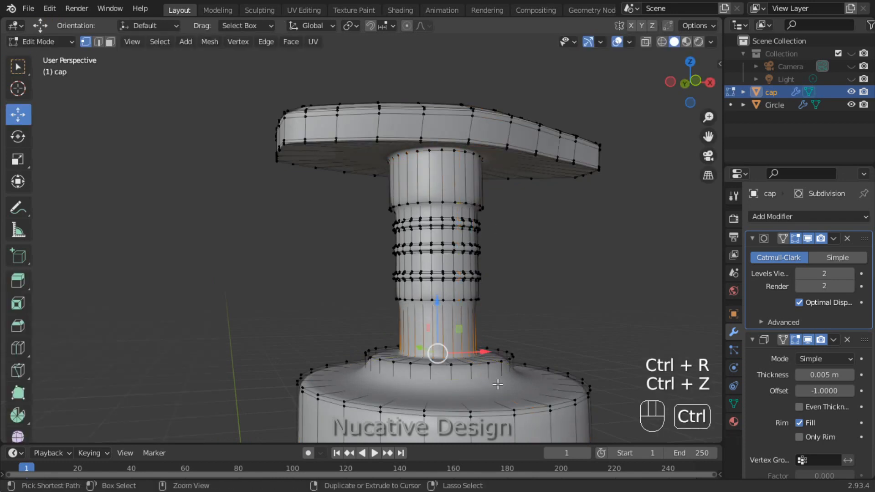
- Add two edge loops to the stepped collar below the nozzle, one near its foot and one near its upper edge
key(ctrl+r)
click(514, 375)
click(508, 382)
key(ctrl+r)
click(511, 373)
click(506, 371)
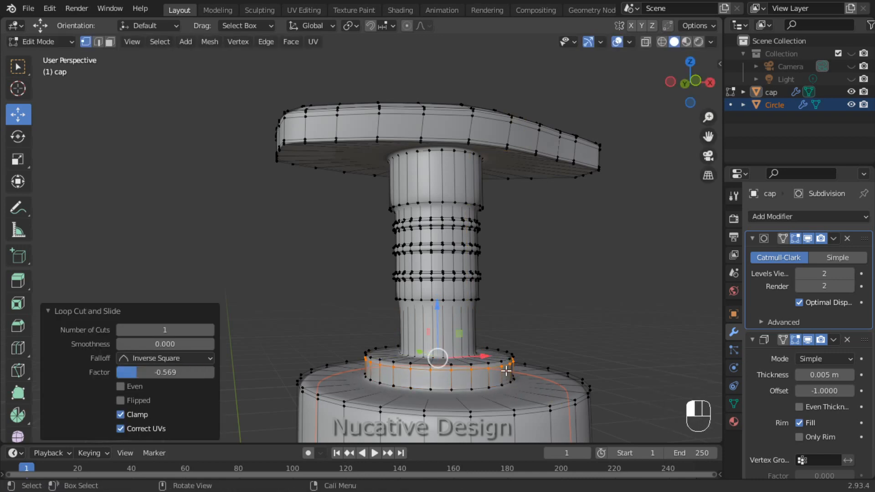
- Add an edge loop at the upper end of the nozzle's lowest section, just below the ringed part
key(ctrl+r)
click(464, 313)
click(466, 288)
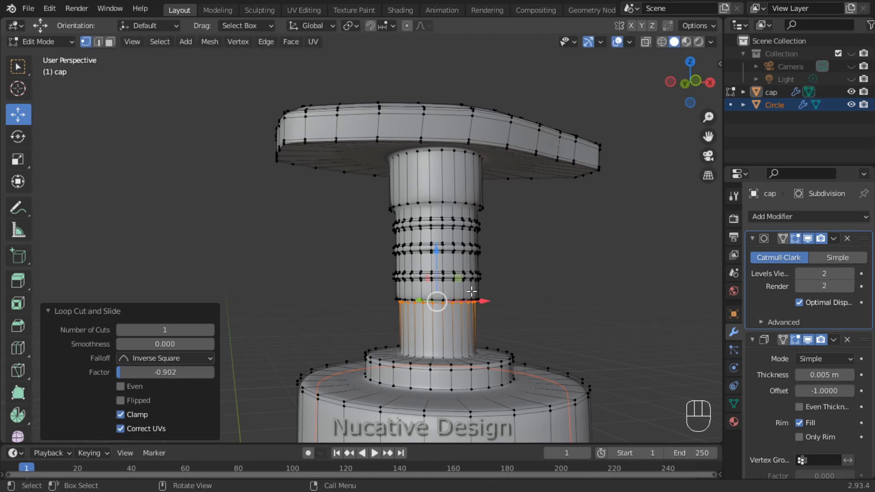
- Try to add another edge loop near the foot of the nozzle's lowest section
key(ctrl+r)
click(472, 319)
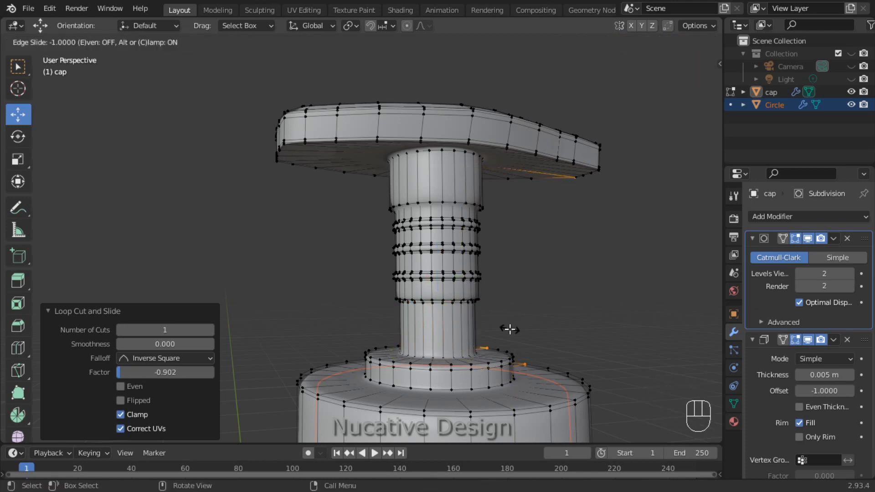
click(509, 328)
key(ctrl+z)
key(ctrl+r)
click(470, 332)
click(470, 357)
key(ctrl+z)
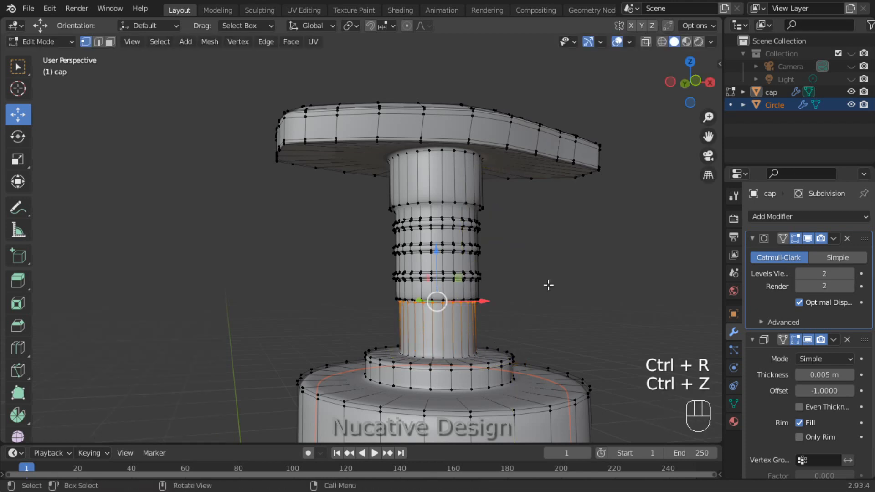
- Add edge loops near the bottom of the nozzle's uppermost section and near the lower end of the ringed part
key(Tab)
key(Tab)
key(ctrl+r)
click(475, 185)
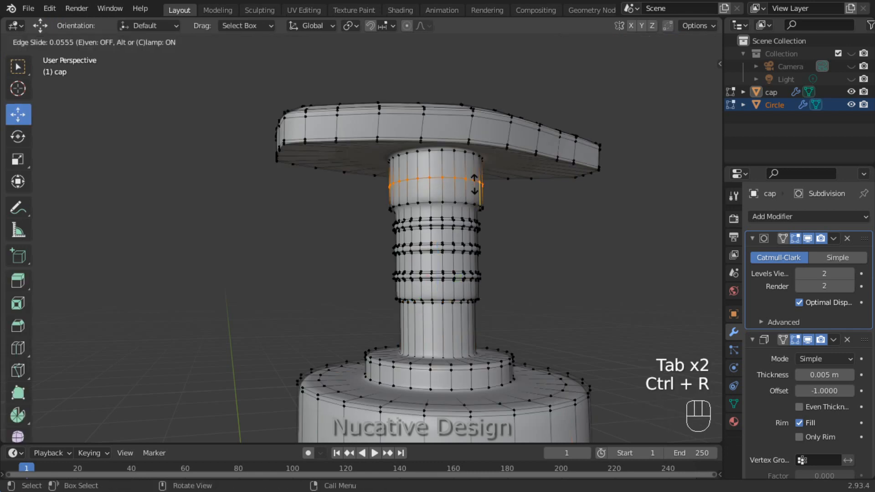
click(475, 192)
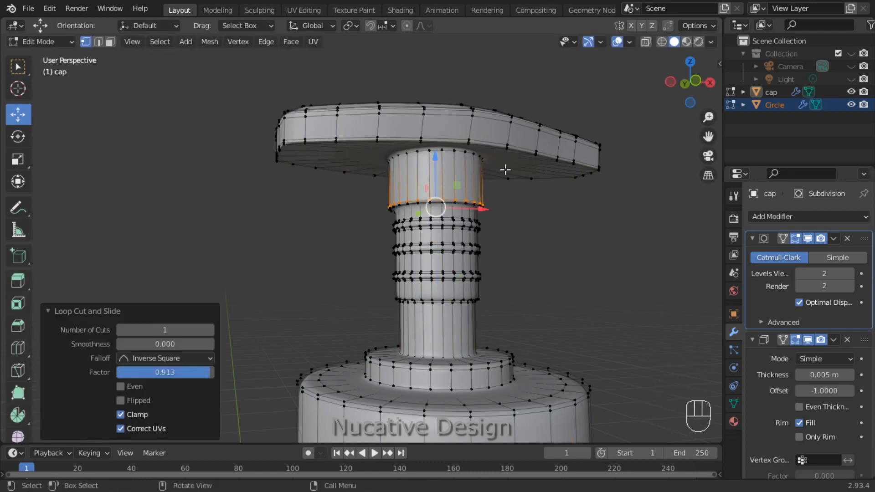
key(Tab)
key(Tab)
key(ctrl+r)
click(479, 294)
click(504, 298)
key(Tab)
- Add an edge loop on the stepped collar's side near its upper edge and another on its top face near the outer rim
drag(679, 87, 623, 87)
key(Tab)
key(ctrl+r)
click(443, 378)
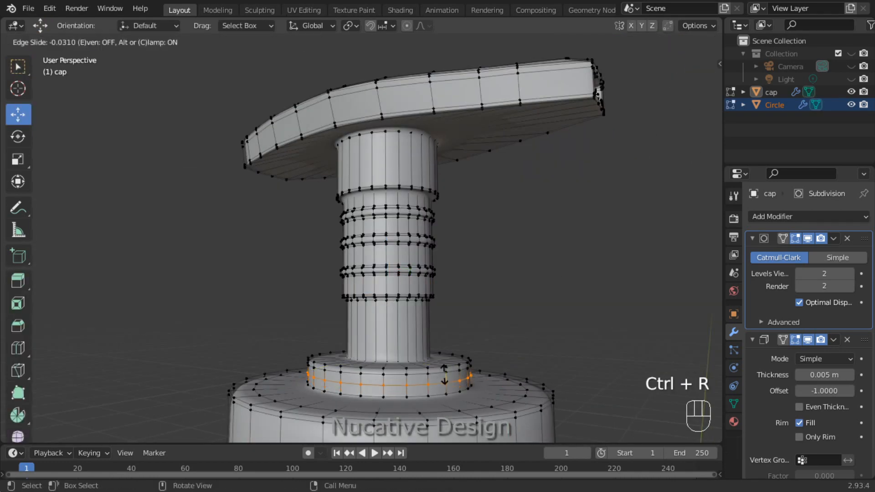
click(449, 371)
key(ctrl+r)
click(449, 362)
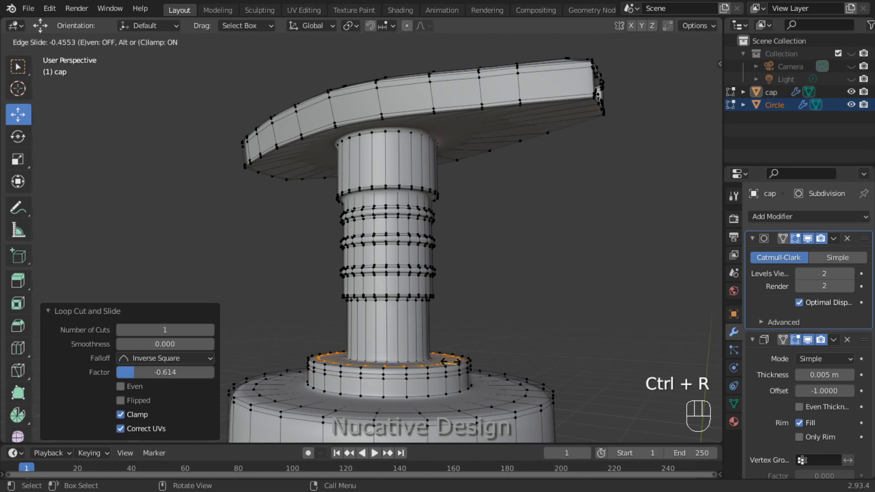
click(455, 362)
key(Tab)
key(Tab)
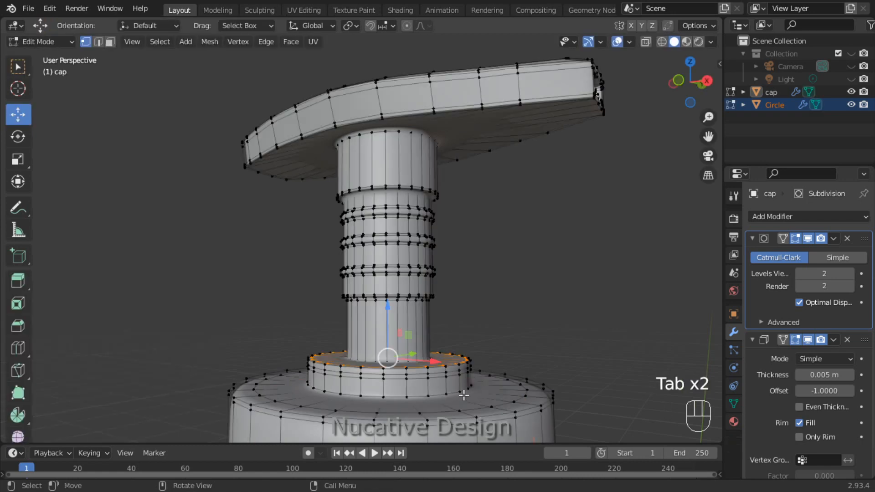
- Select the edge loop at the stepped collar's foot and lower it slightly along Z
alt+click(431, 397)
drag(388, 332, 386, 337)
click(562, 306)
- Add an edge loop near the top edge of the cap's main cylinder and save the file
scroll(422, 336, down, 4)
key(Tab)
key(Tab)
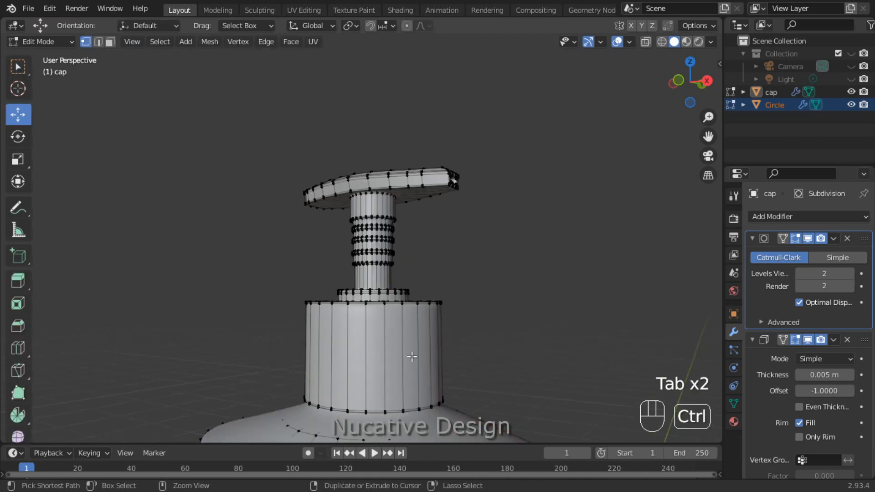
key(ctrl+r)
click(466, 319)
click(515, 287)
key(Tab)
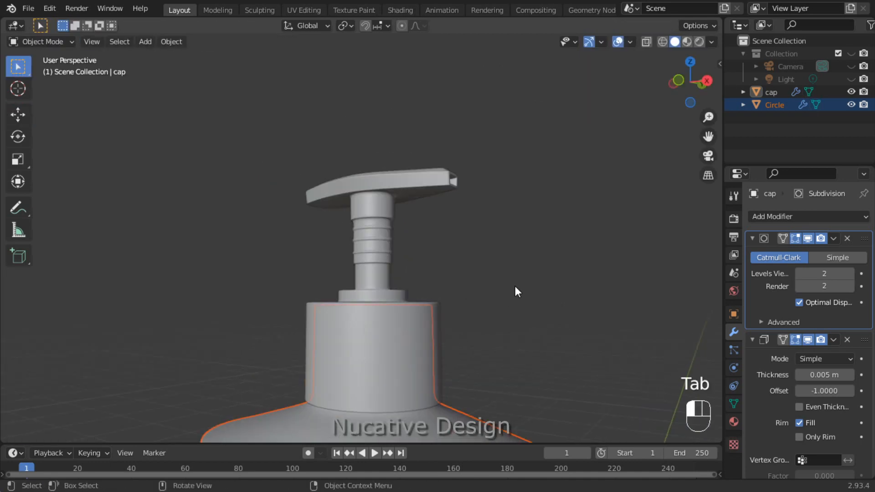
key(ctrl+s)
- Try to subdivide the edge loop near the top of the cap's main cylinder
scroll(519, 273, down, 2)
scroll(379, 311, up, 6)
key(Tab)
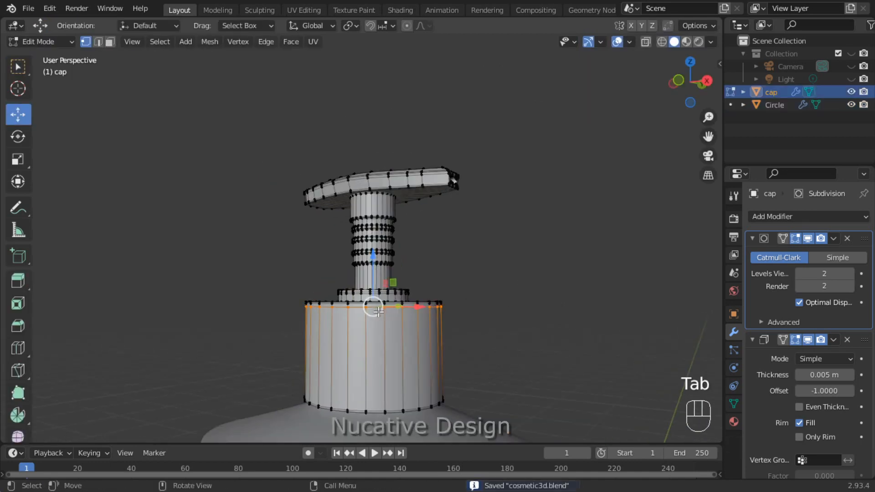
scroll(482, 354, down, 4)
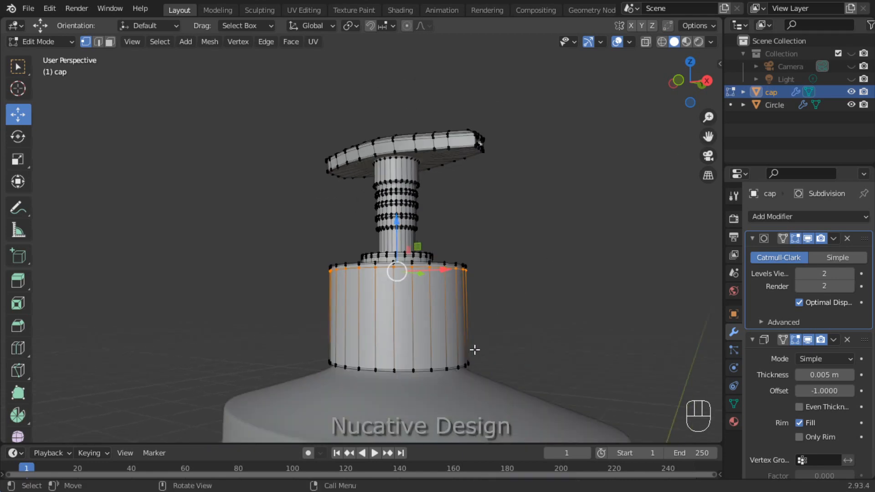
right_click(428, 311)
click(400, 204)
scroll(411, 255, up, 3)
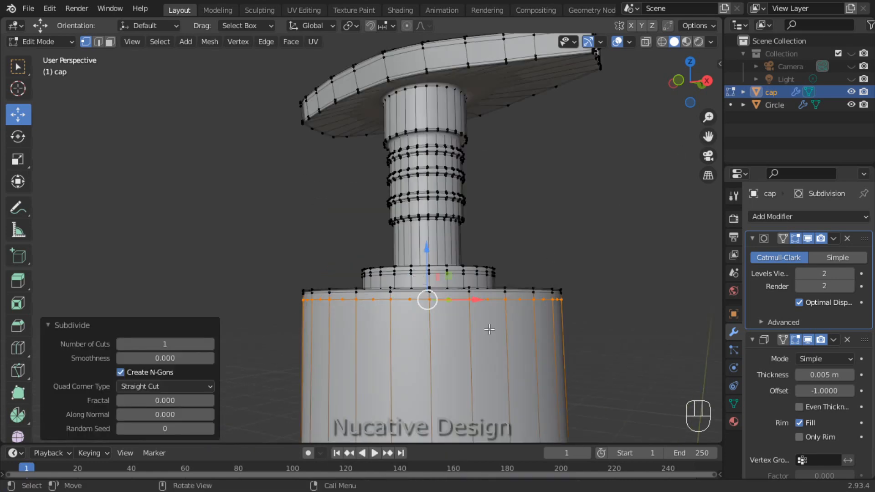
right_click(442, 206)
click(441, 207)
scroll(563, 296, down, 3)
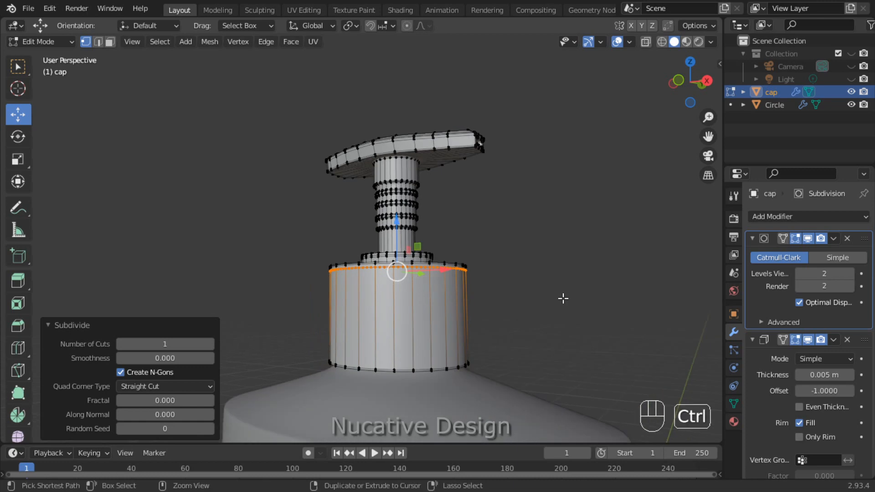
key(ctrl+z)
key(ctrl+KP_Add)
scroll(541, 319, up, 3)
key(ctrl+z)
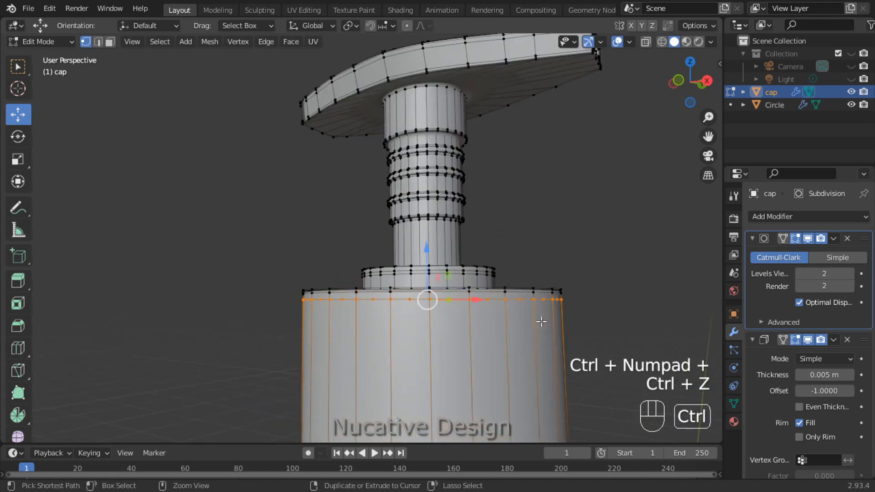
key(ctrl+z)
- Grow the selection over the side faces of the cap's main cylinder, subdivide them, and clear the selection
scroll(542, 321, down, 3)
key(ctrl+KP_Add)
right_click(437, 246)
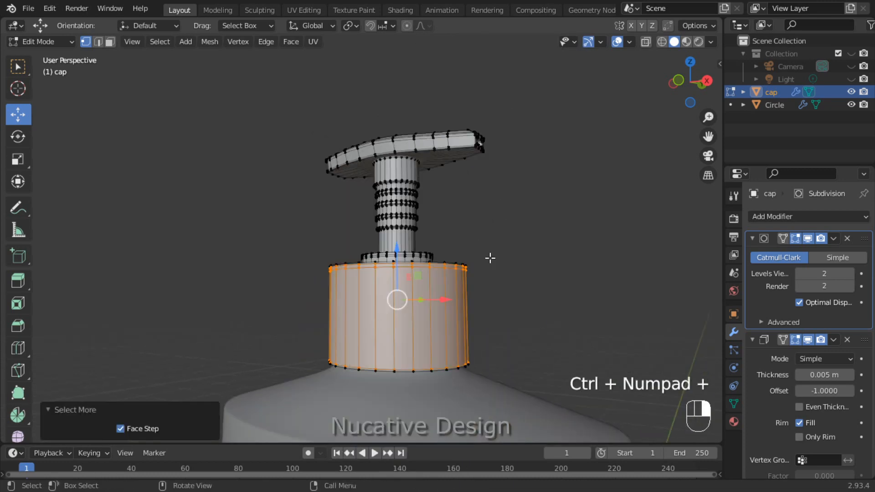
key(KP_Subtract)
key(ctrl+KP_Subtract)
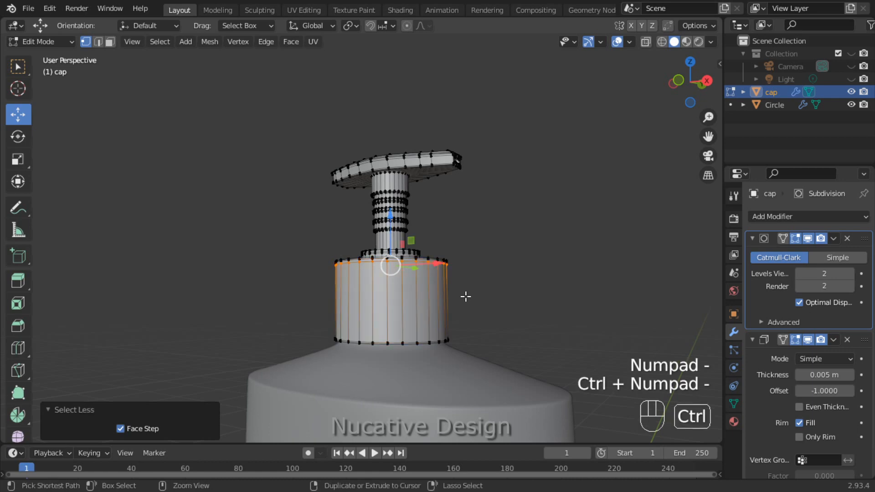
key(ctrl+KP_Add)
scroll(466, 296, up, 4)
scroll(630, 251, down, 2)
right_click(373, 296)
click(373, 208)
scroll(619, 224, up, 3)
key(alt+a)
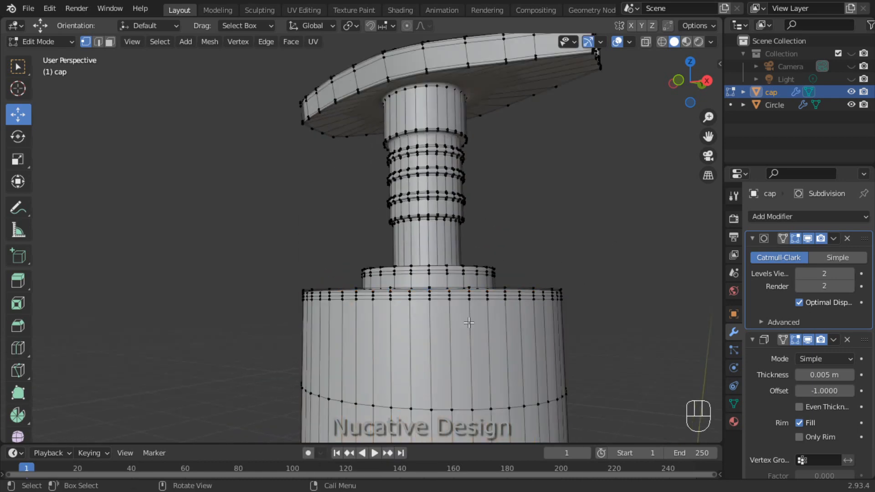
scroll(471, 282, down, 3)
scroll(442, 299, up, 1)
drag(714, 141, 708, 109)
scroll(633, 196, up, 2)
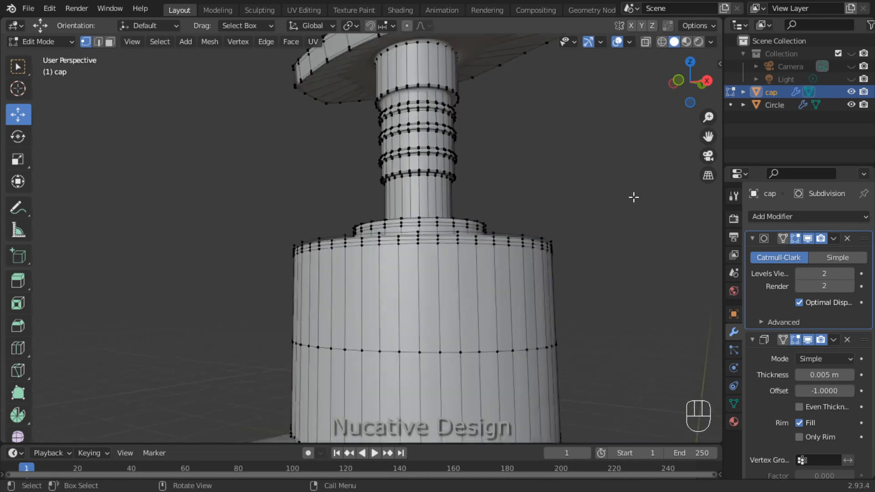
scroll(437, 274, down, 2)
alt+click(420, 271)
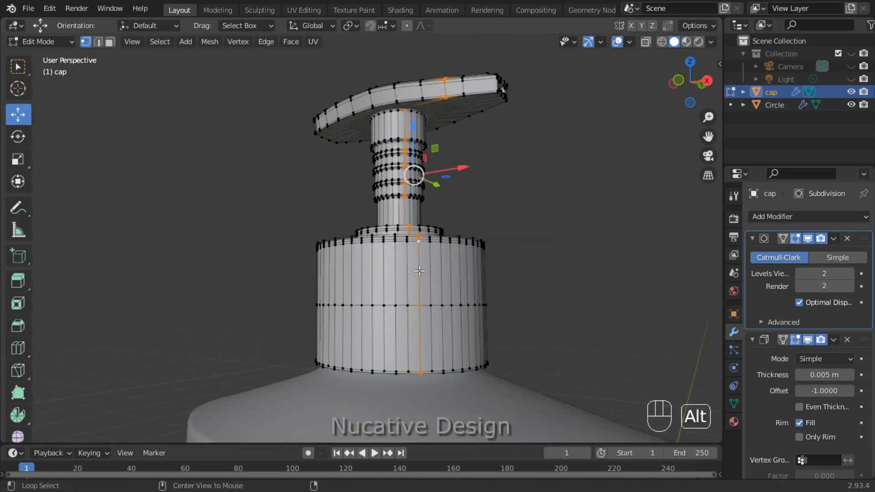
alt+click(424, 246)
key(2)
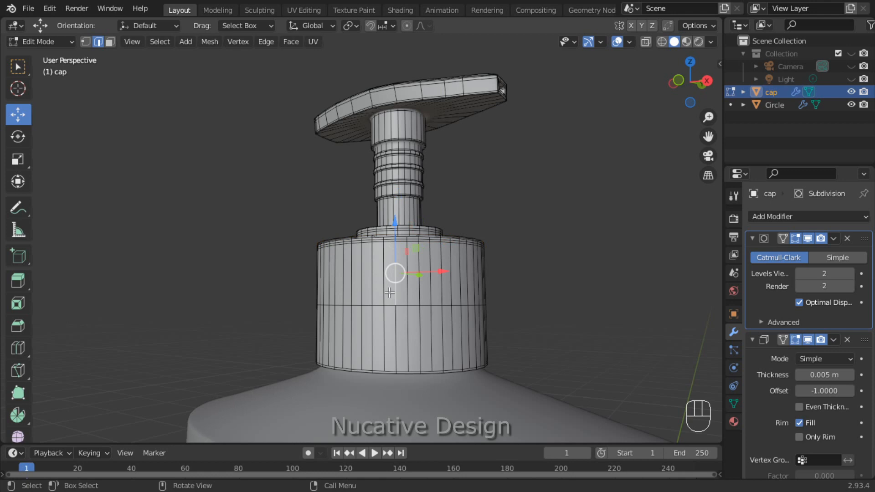
click(110, 42)
key(1)
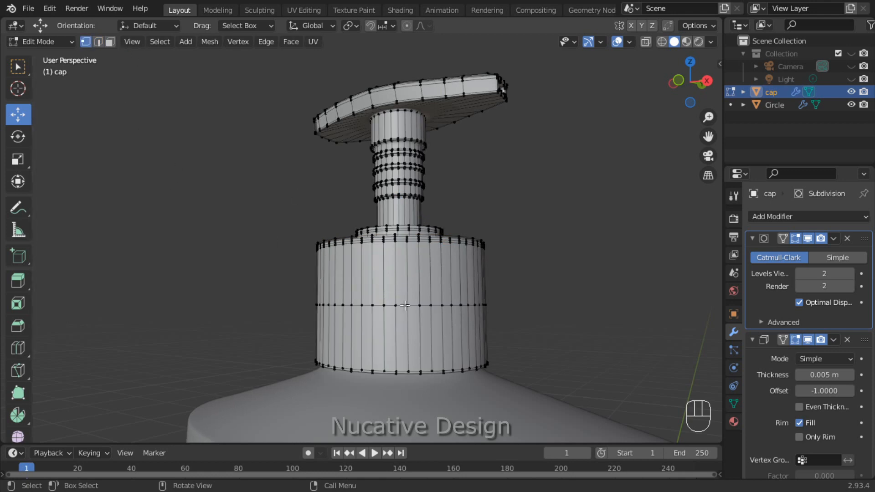
- Undo the subdivision of the side faces on the cap's main cylinder
key(ctrl+z)
key(ctrl+z)
key(ctrl+z)
key(ctrl+z)
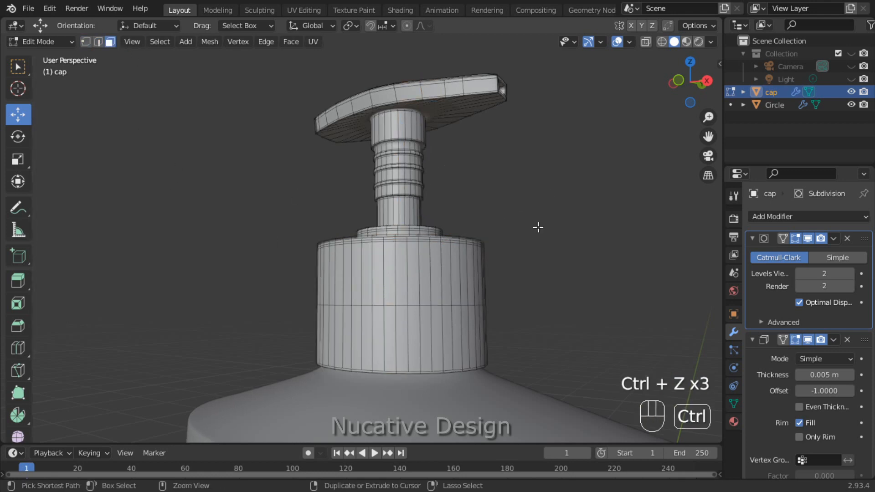
key(ctrl+z)
key(ctrl+z)
key(ctrl+z)
key(ctrl+z)
key(ctrl+z)
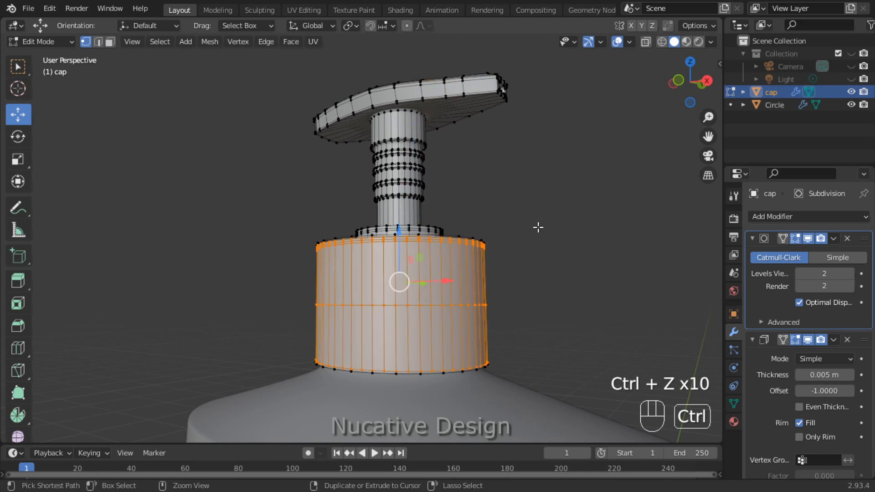
- Reselect the side faces of the cap's main cylinder between its upper and lower edge loops and subdivide them
scroll(535, 228, up, 2)
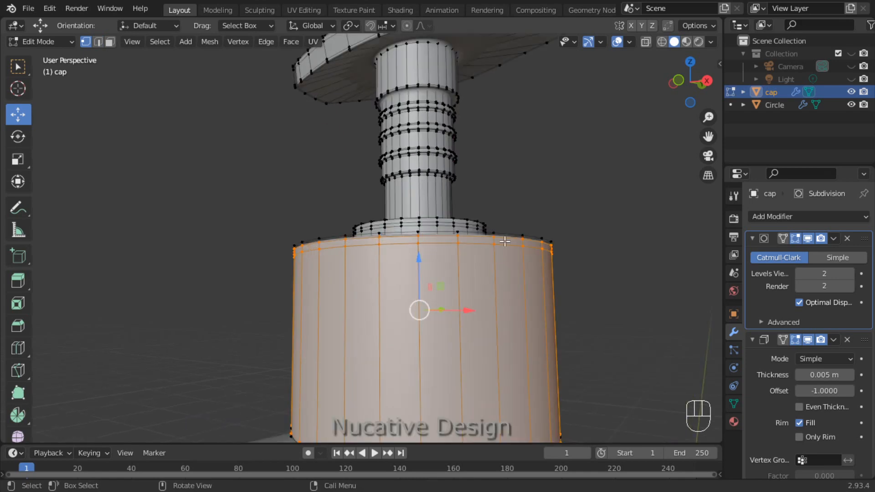
alt+click(458, 235)
alt+scroll(498, 309, down, 3)
scroll(499, 309, down, 2)
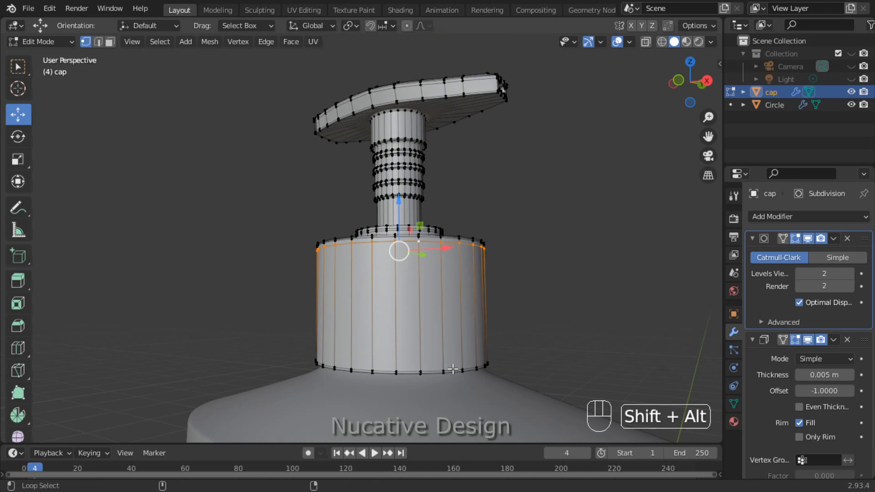
key(ctrl+KP_Add)
key(ctrl+KP_Subtract)
scroll(532, 304, up, 5)
middle_drag(656, 415, 617, 230)
alt+shift+click(466, 286)
key(ctrl+z)
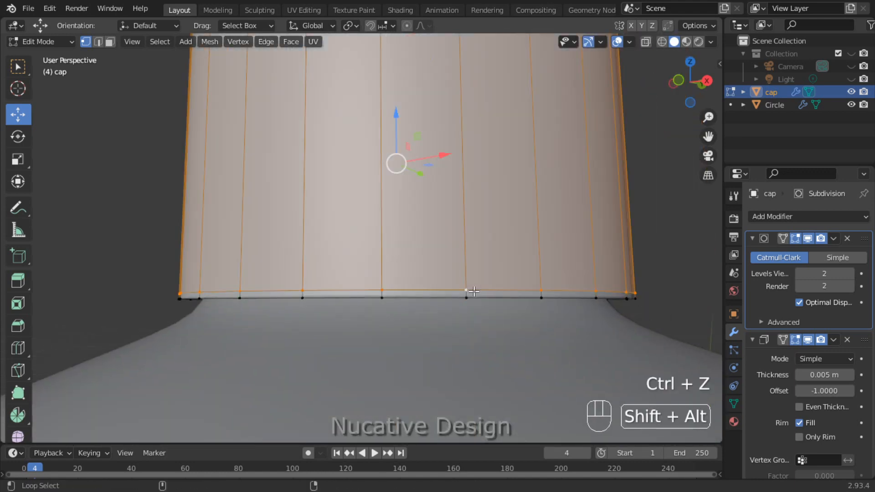
scroll(516, 227, down, 4)
right_click(494, 205)
click(494, 204)
- Lower the middle edge loop of the cap's main cylinder along Z to near its bottom edge and clear the selection
scroll(418, 178, up, 2)
drag(380, 151, 380, 237)
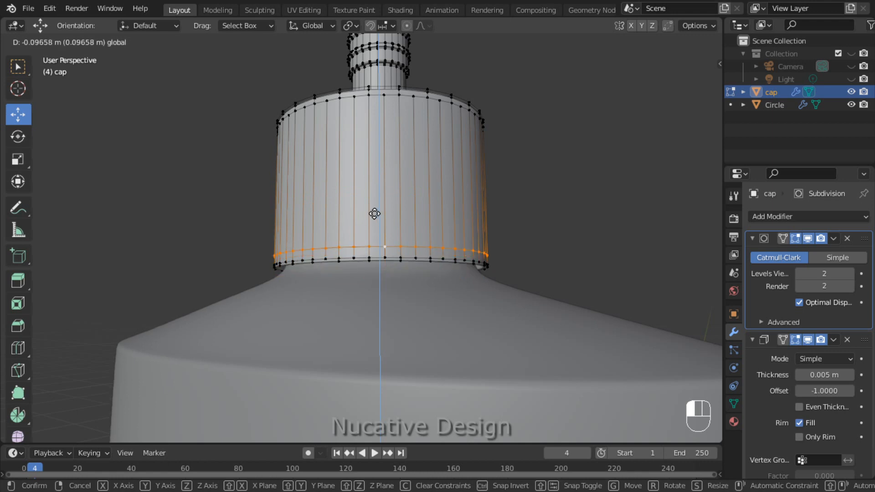
drag(370, 215, 370, 216)
click(446, 168)
- Switch to face selection and try to circle-select the side faces of the cap's main cylinder
drag(690, 83, 698, 102)
click(99, 42)
click(109, 41)
key(c)
drag(283, 210, 414, 204)
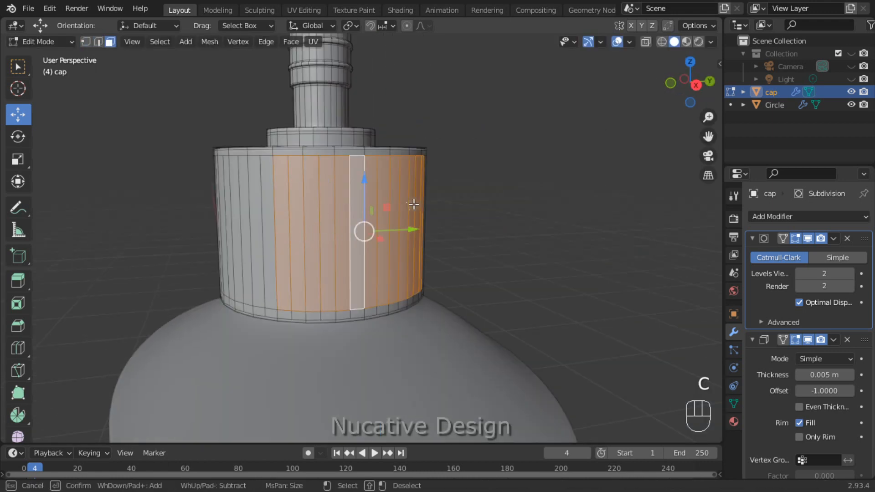
right_click(577, 167)
click(532, 85)
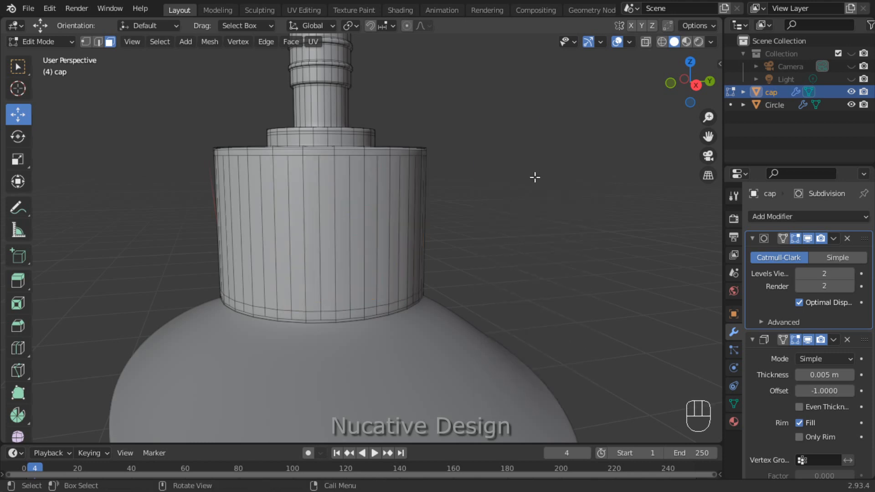
- Enable X-ray in the front view and try to circle-select the main cylinder's side faces through the mesh
key(KP_1)
click(646, 42)
key(c)
drag(335, 214, 389, 203)
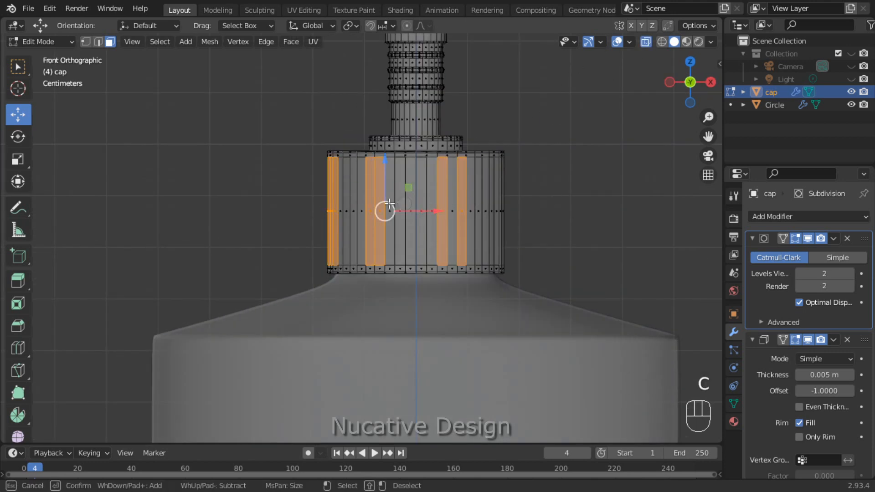
right_click(255, 172)
right_click(249, 171)
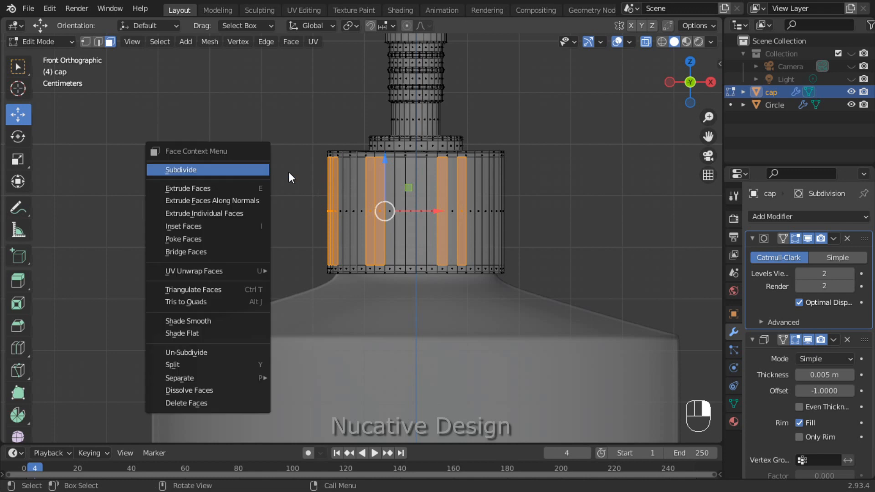
click(307, 198)
- Box-select all the side faces around the cap's main cylinder and turn X-ray off
key(b)
drag(294, 185, 567, 213)
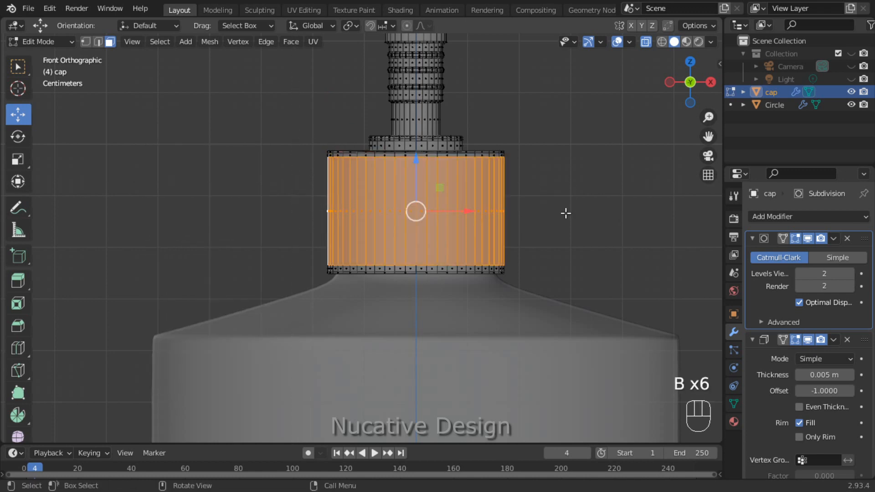
click(646, 42)
- Try to inset the selected side faces individually and scale them
key(i)
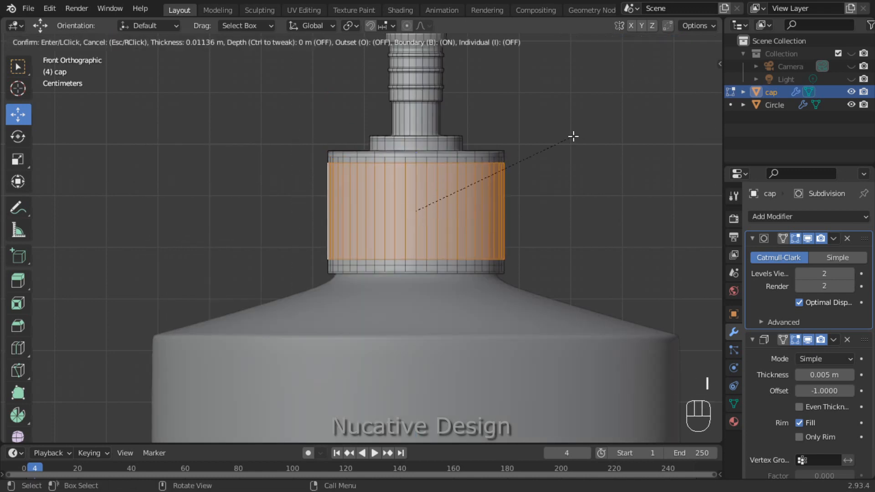
key(i)
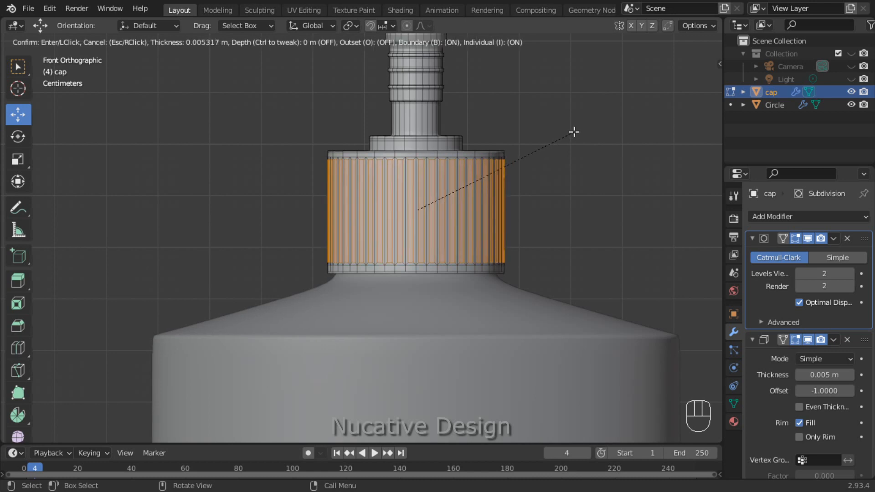
click(575, 132)
key(s)
click(586, 130)
key(ctrl+z)
key(ctrl+z)
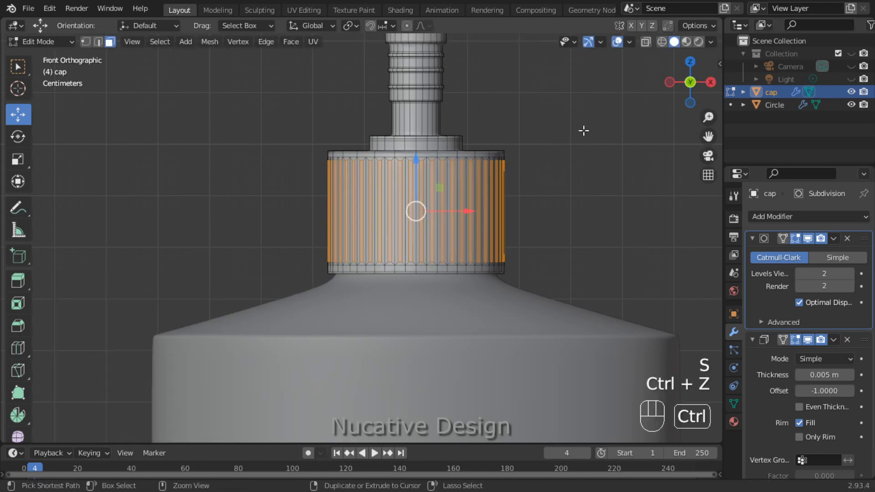
- Inset the selected side faces individually with a thickness of about 0.003 m
key(i)
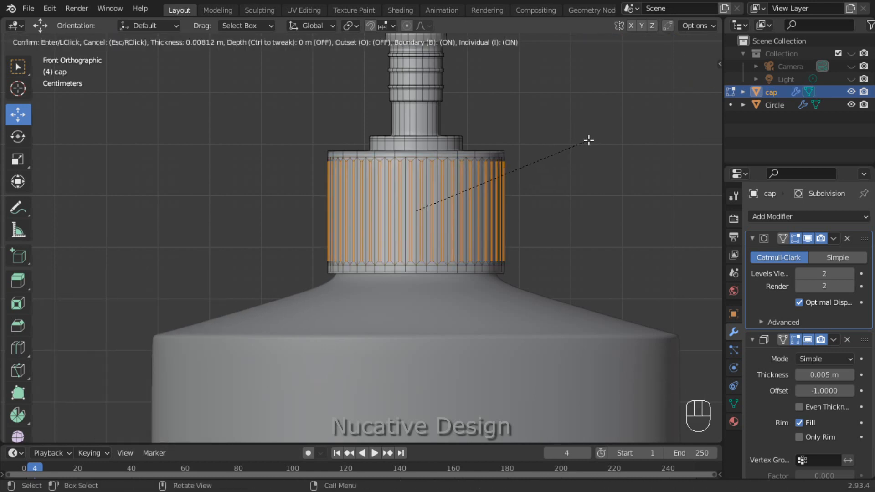
click(592, 139)
key(s)
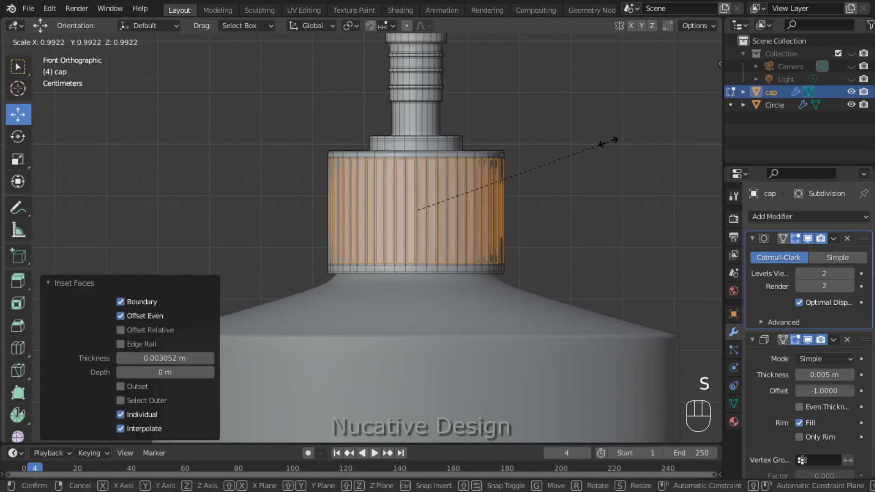
click(607, 142)
key(ctrl+z)
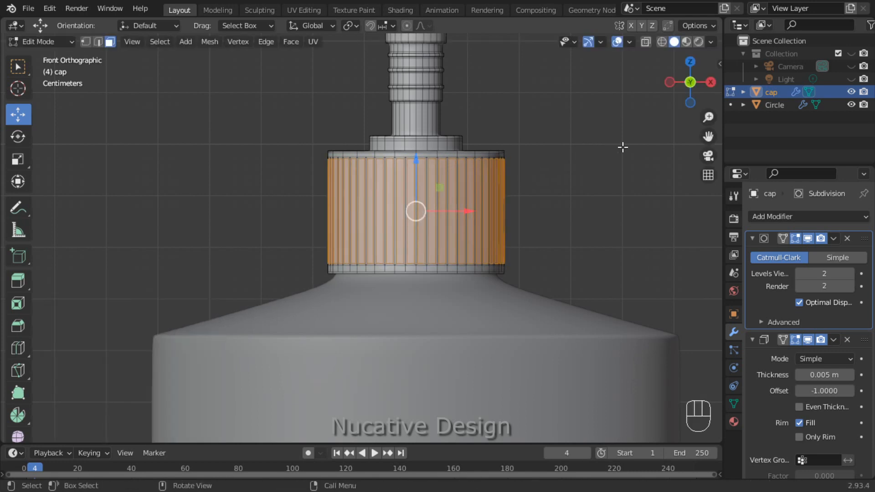
- Extrude the inset faces slightly outward along their normals to form vertical ribs, and check the smoothed result
click(670, 83)
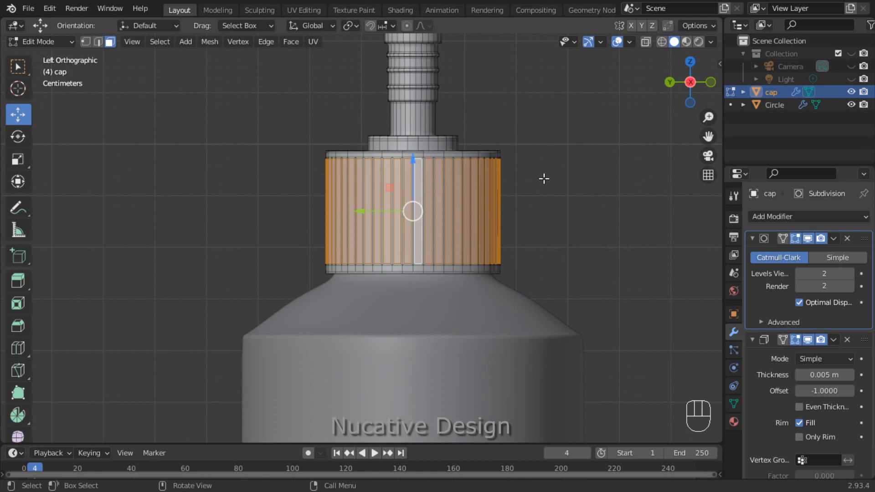
key(alt+e)
click(543, 176)
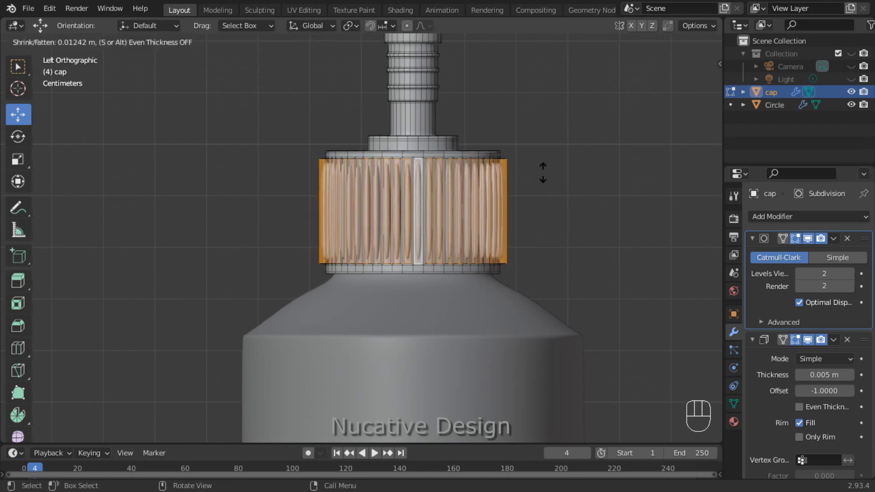
click(543, 174)
key(Tab)
key(Tab)
- Add an edge loop around the ribs near their upper ends and adjust its height along Z
key(ctrl+r)
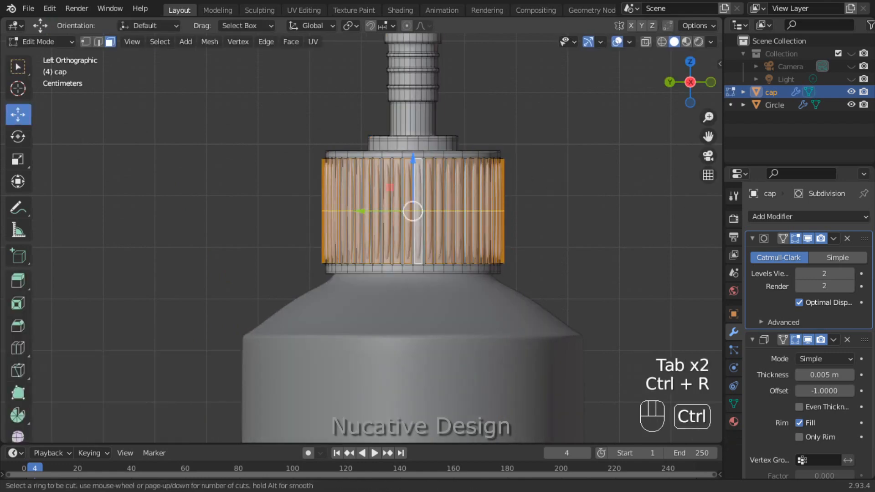
click(503, 197)
click(512, 143)
drag(413, 160, 433, 245)
- Add an edge loop around the ribs near their lower ends and check the smoothed cap
key(ctrl+r)
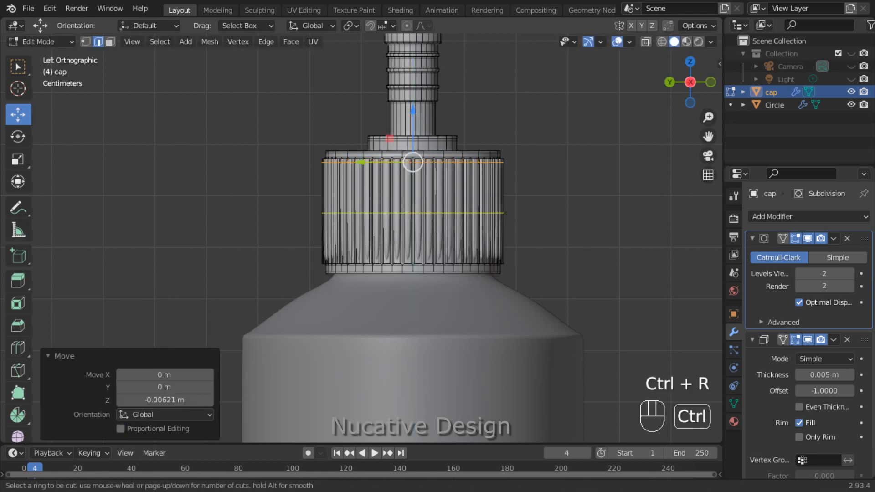
click(437, 213)
click(433, 276)
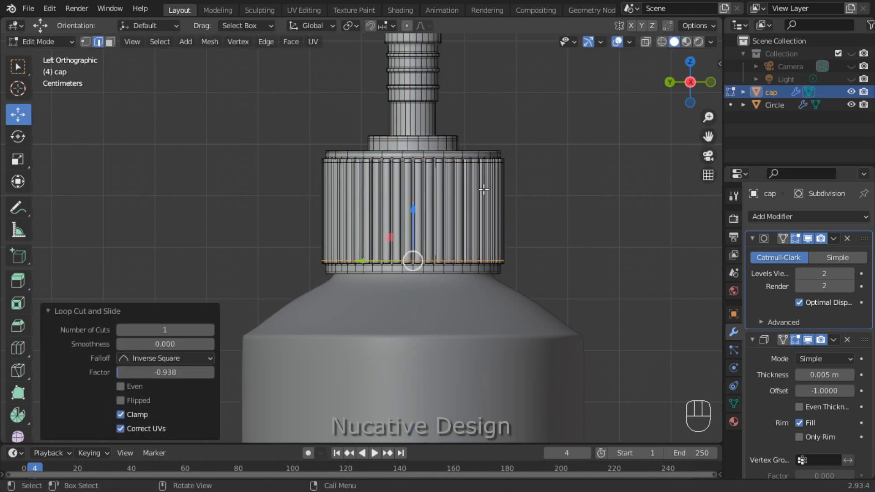
click(570, 150)
key(Tab)
key(Tab)
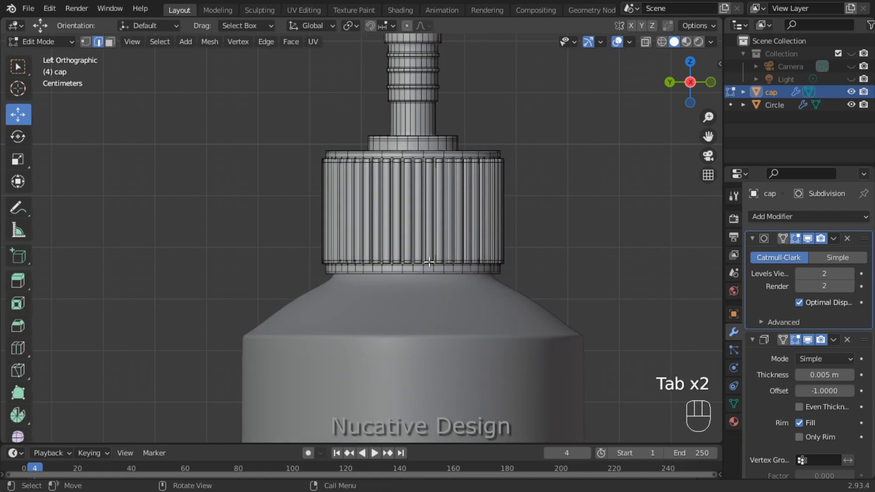
- Restore the selection of the ribs' lower edge loop and lower it about 0.0037 m along Z
key(ctrl+z)
key(ctrl+z)
key(ctrl+z)
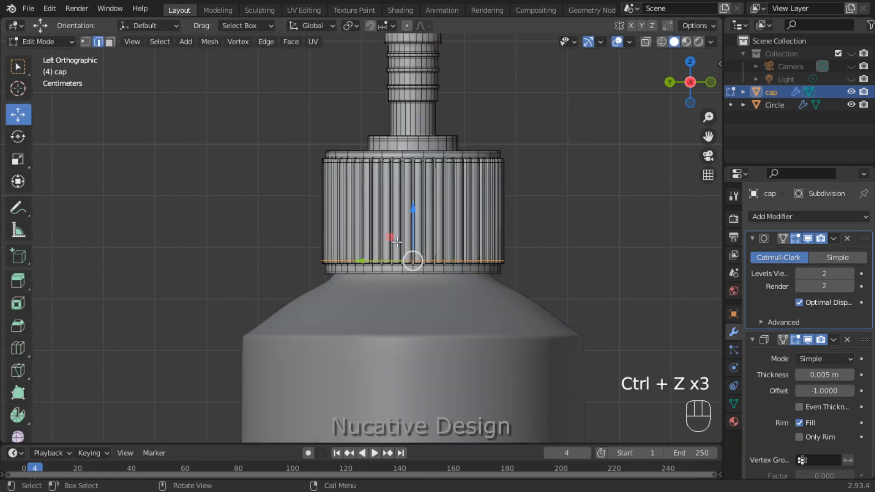
drag(413, 209, 406, 213)
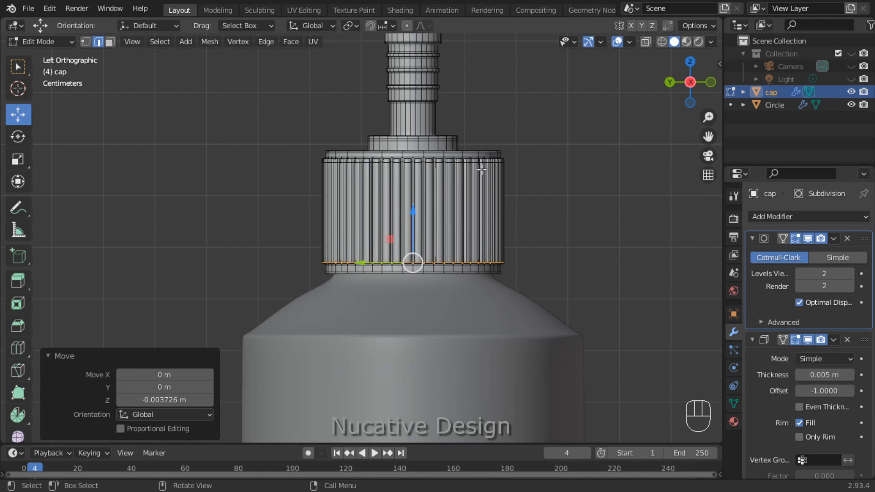
- Select the edge loop near the ribs' upper ends, raise it slightly along Z, and return to Object Mode
key(1)
scroll(518, 147, up, 3)
click(508, 103)
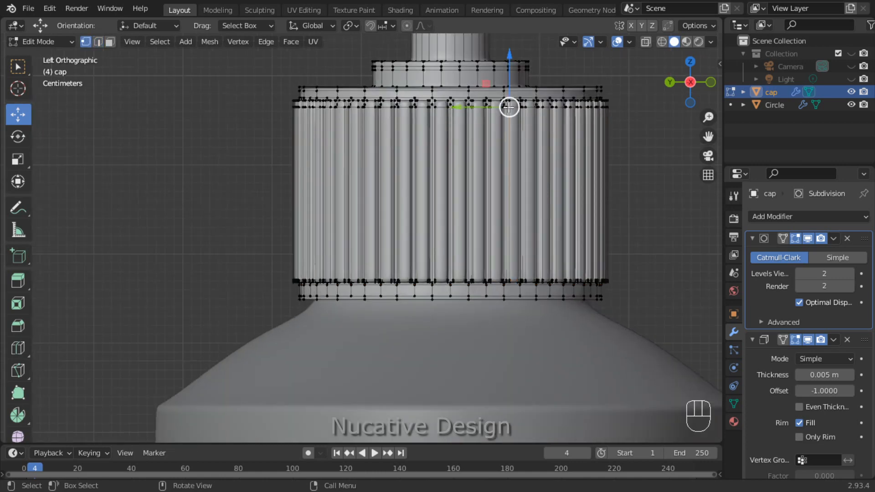
alt+click(515, 109)
drag(451, 57, 442, 55)
click(258, 133)
key(Tab)
- Inspect the ribbed cap up close and on the whole bottle, and save the file
scroll(577, 181, down, 4)
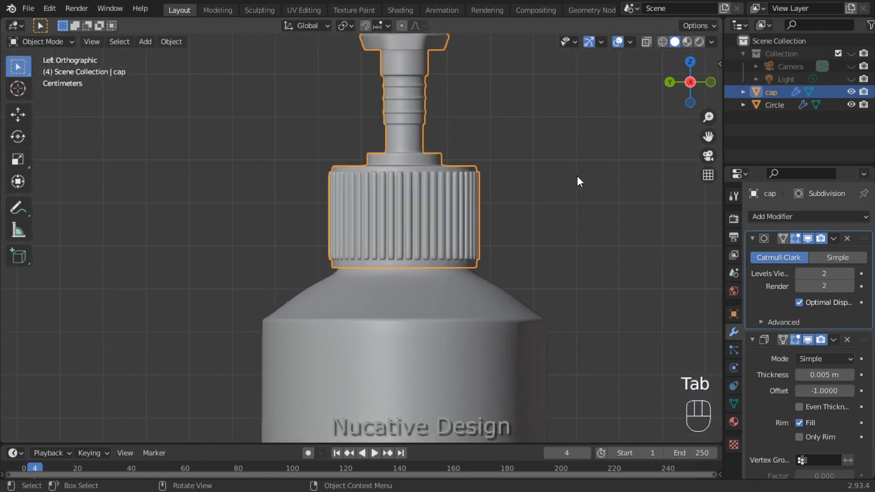
scroll(577, 176, down, 3)
click(531, 183)
scroll(469, 240, up, 6)
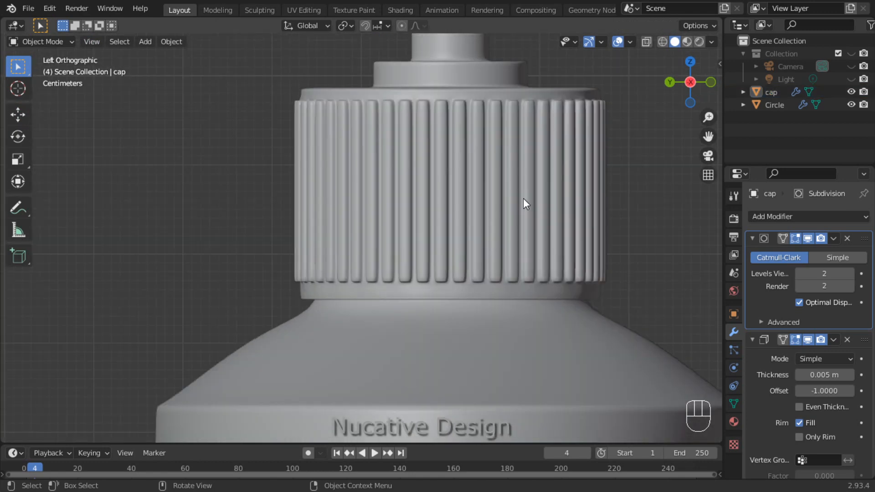
key(Tab)
scroll(567, 175, down, 4)
key(Tab)
scroll(584, 194, down, 3)
key(ctrl+s)
scroll(464, 242, up, 3)
scroll(464, 247, down, 1)
middle_drag(464, 247, 571, 178)
scroll(566, 183, down, 4)
scroll(560, 184, up, 3)
scroll(571, 201, down, 4)
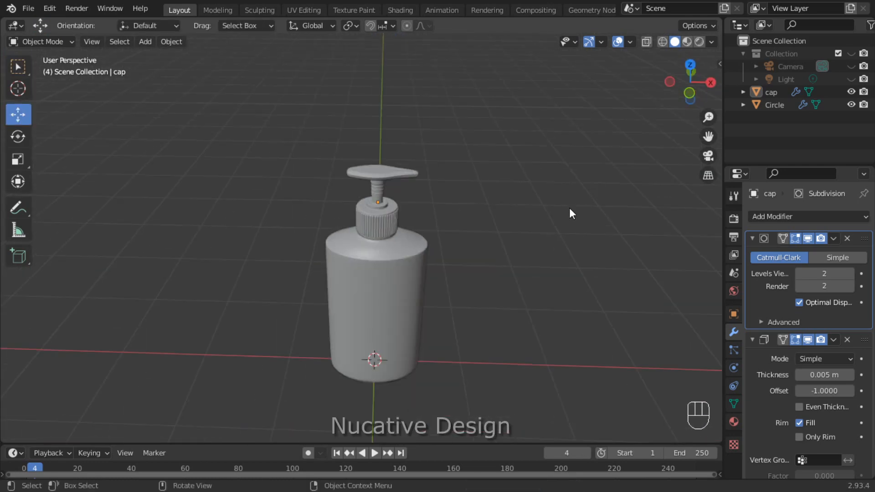
- Select the cap and bottle body, raise them 0.10766 m along Z onto the ground line, and clear the selection
key(KP_1)
scroll(570, 209, up, 4)
scroll(570, 210, down, 4)
drag(334, 141, 330, 225)
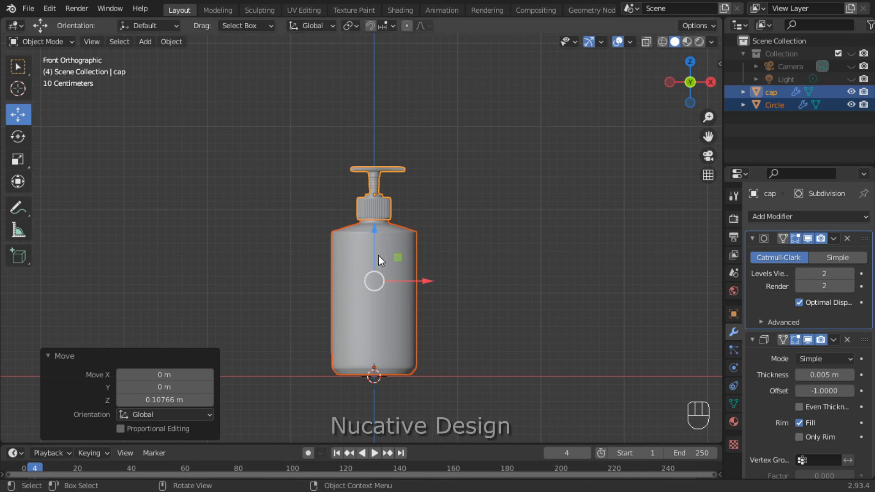
key(alt+a)
- Add a plane beneath the bottle and scale it by about 3.6
click(150, 42)
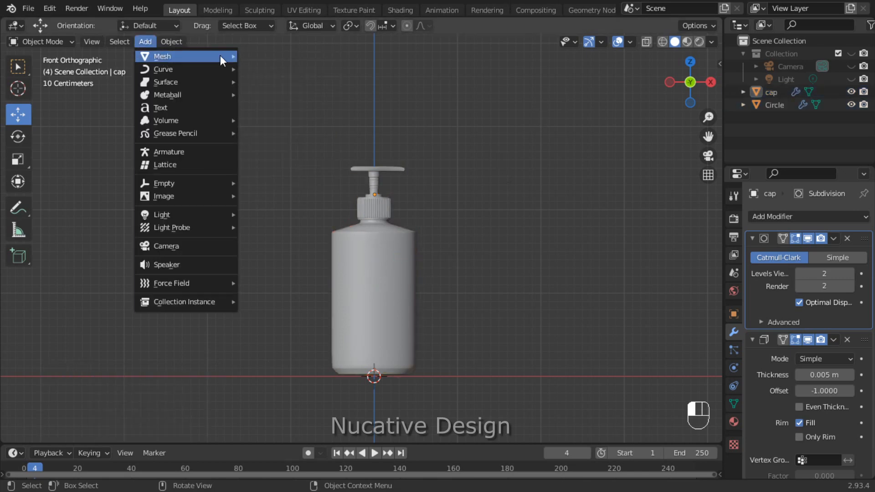
mouse_move(220, 55)
click(257, 56)
key(s)
click(167, 300)
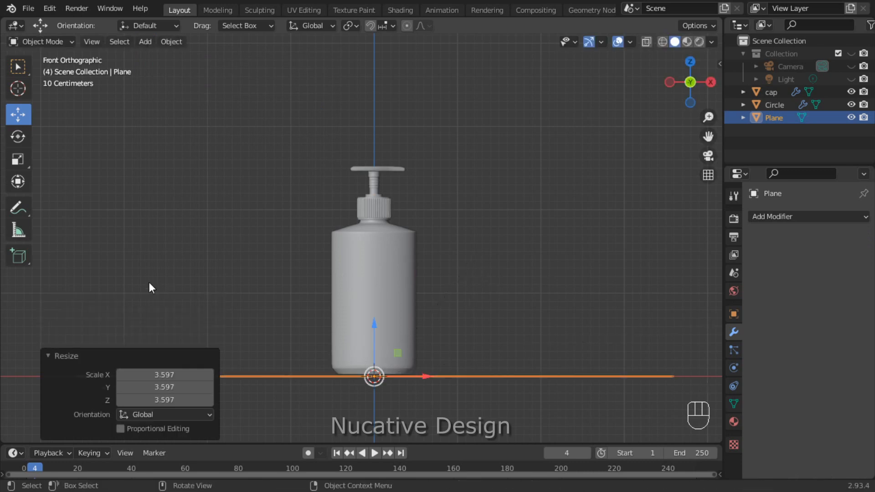
- Stretch the ground plane by about 3.49 along X and about 1.53 along Y
click(448, 375)
click(461, 374)
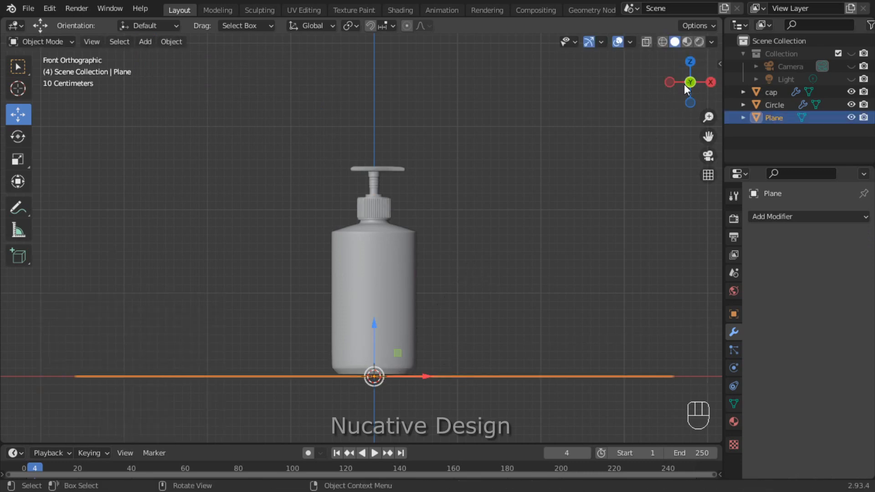
drag(685, 84, 685, 82)
scroll(499, 253, down, 6)
key(s)
key(x)
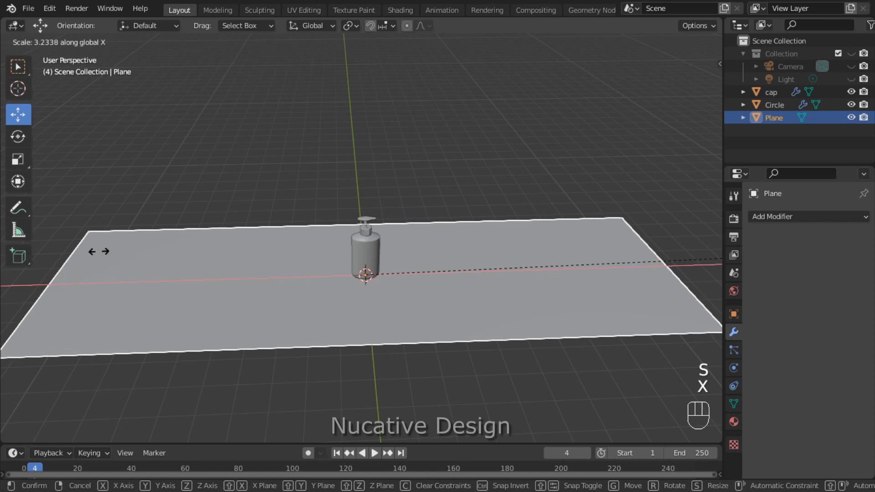
click(261, 253)
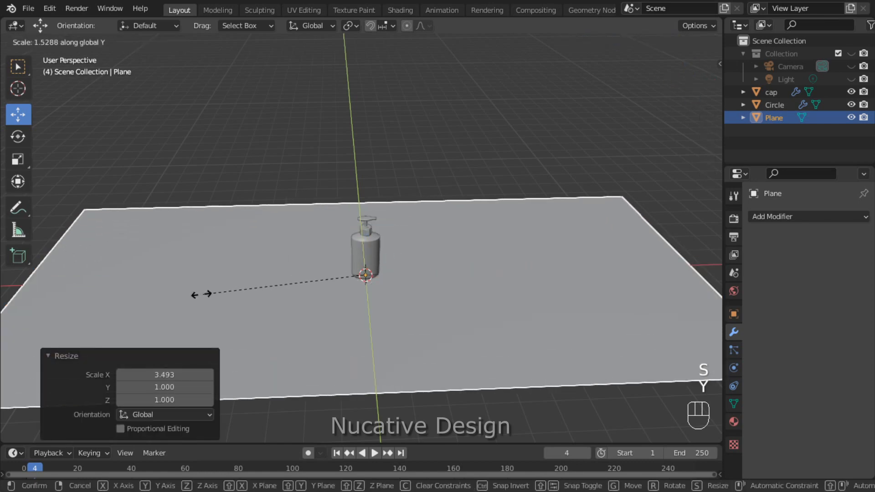
click(199, 293)
- Extrude the plane's back edge 13.566 m upward along Z to form a back wall, and return to Object Mode
key(Tab)
scroll(332, 179, down, 3)
click(357, 210)
key(e)
key(z)
click(408, 395)
middle_drag(494, 223, 476, 218)
scroll(410, 271, up, 5)
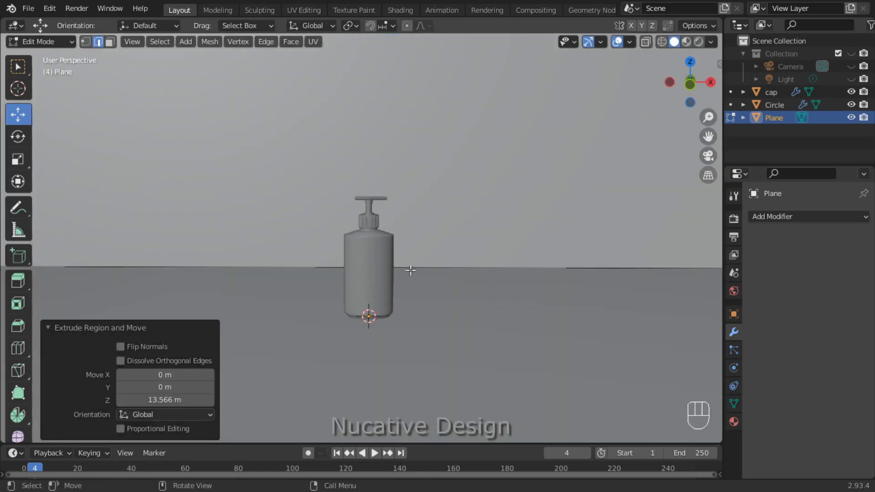
click(41, 42)
click(40, 53)
- Add a Subdivision Surface modifier to the backdrop plane with 2 viewport levels
scroll(429, 202, down, 4)
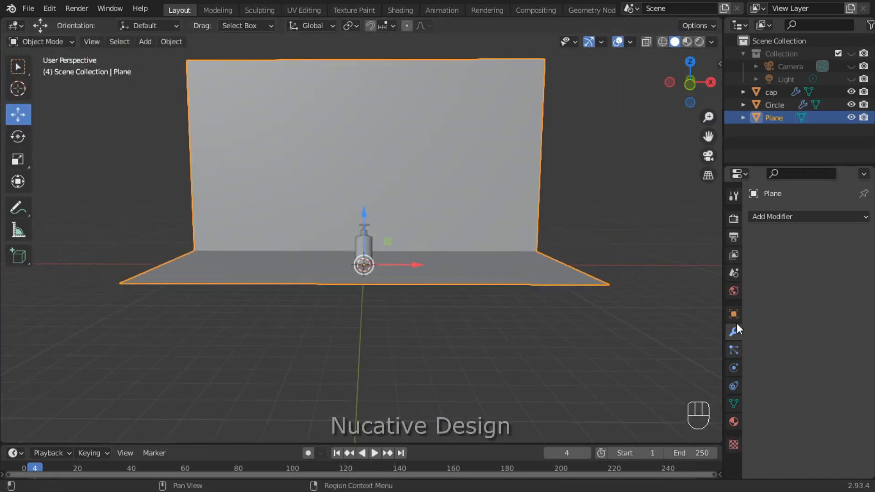
click(809, 216)
click(630, 450)
click(850, 273)
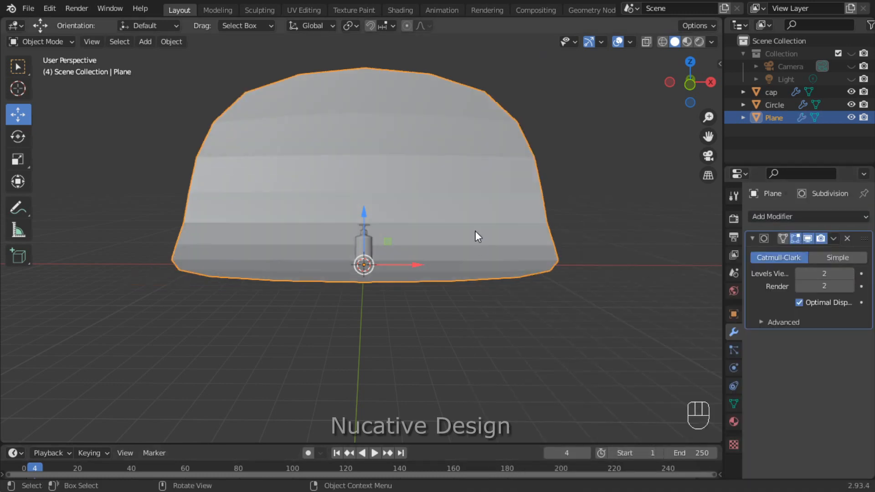
- Add edge loops near the wall's upper edge, low on the wall (factor 0.666) and near the floor's front edge (factor 0.922)
scroll(476, 231, up, 4)
scroll(481, 220, down, 5)
key(Tab)
key(ctrl+r)
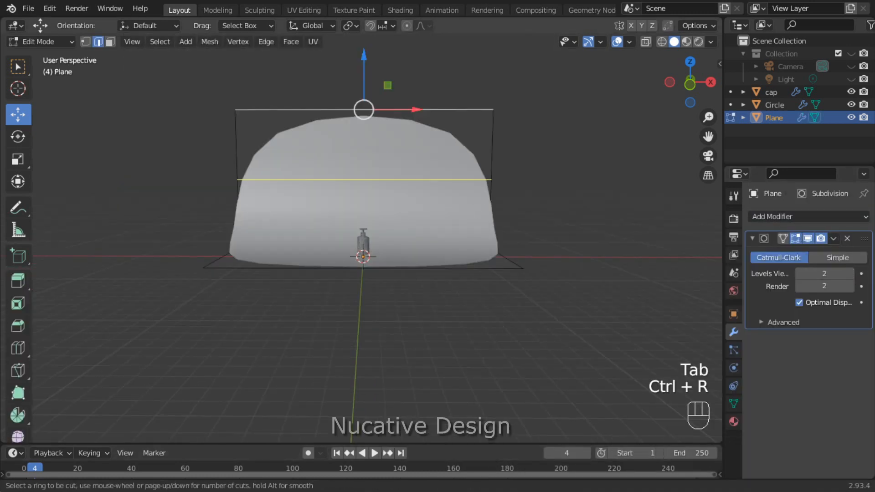
click(489, 181)
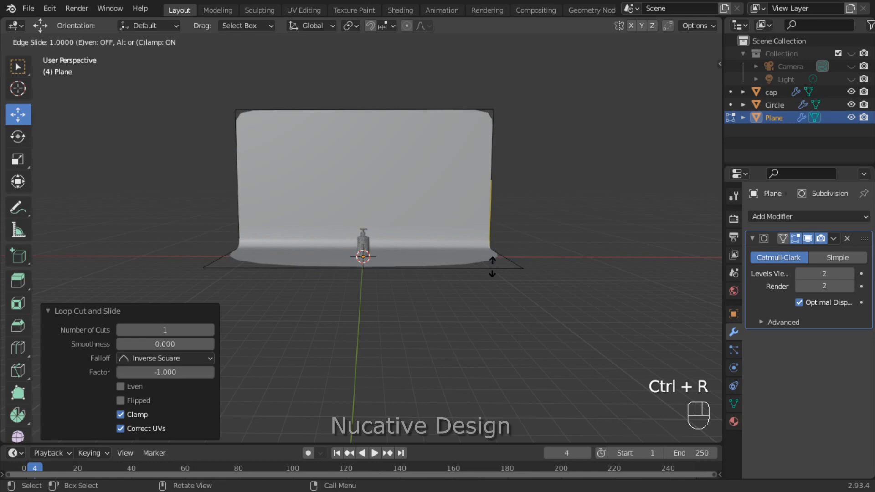
click(491, 248)
key(ctrl+r)
click(500, 252)
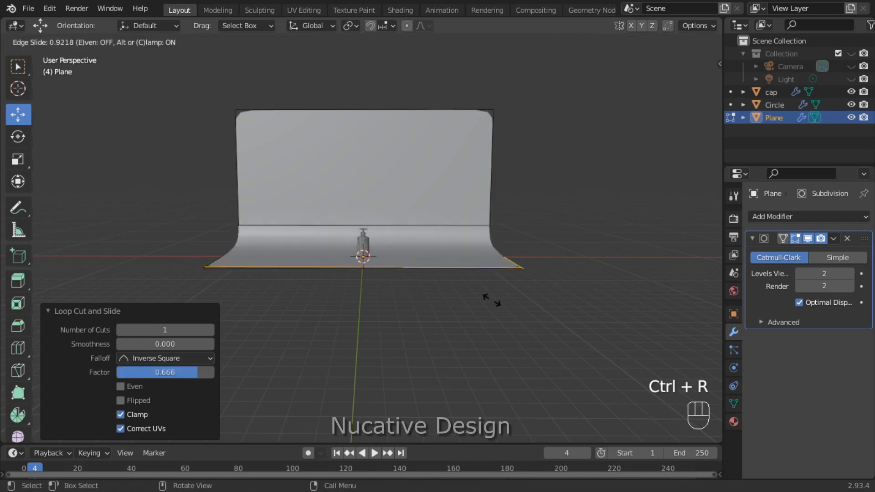
click(494, 302)
- Save the file and return from editing the backdrop to Object Mode
scroll(605, 252, up, 5)
drag(704, 92, 715, 107)
key(ctrl+s)
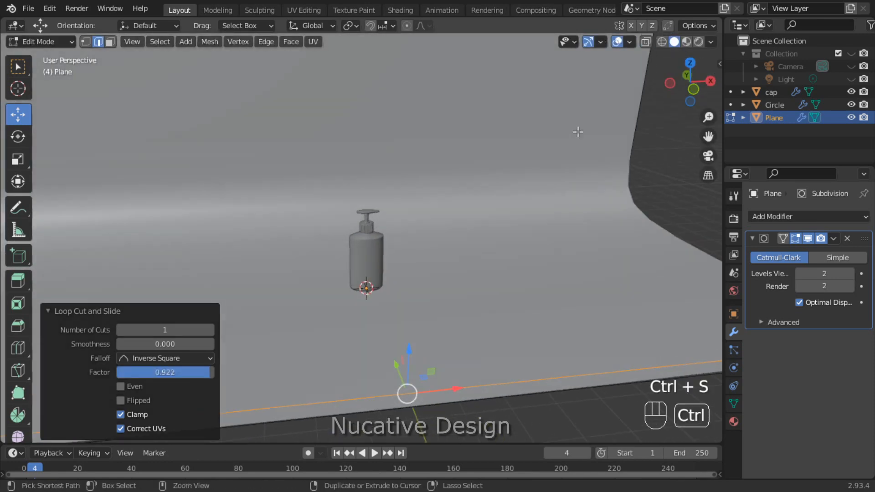
click(280, 334)
key(n)
key(n)
scroll(578, 321, up, 5)
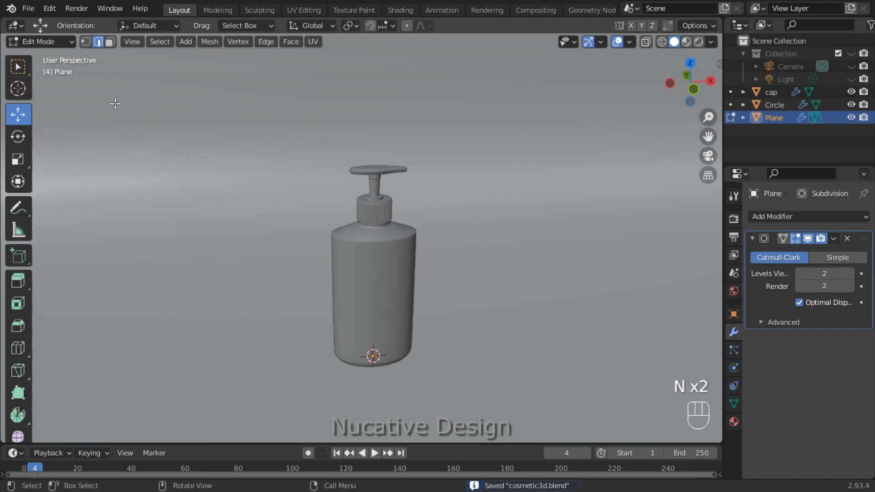
click(57, 43)
click(45, 57)
scroll(283, 201, down, 2)
- Select the bottle body and the cap, and parent the body to the cap with the Object option
click(364, 264)
click(460, 228)
drag(688, 83, 669, 61)
click(332, 253)
shift+click(370, 197)
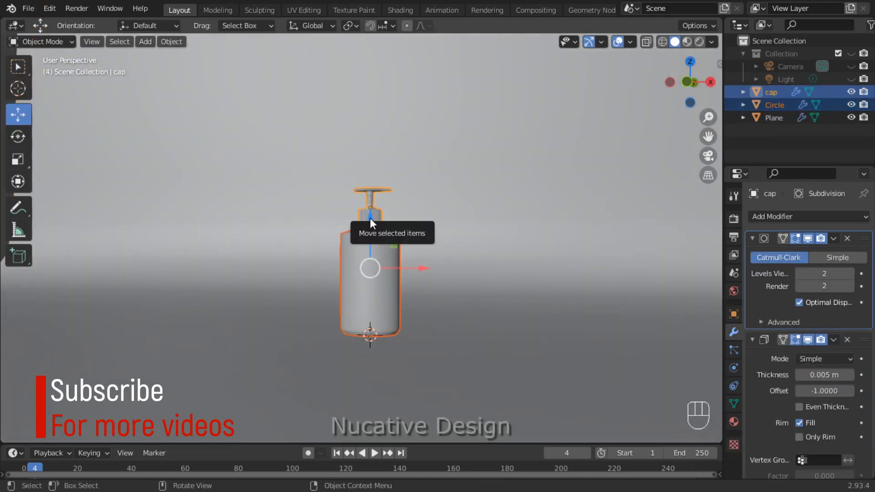
right_click(370, 217)
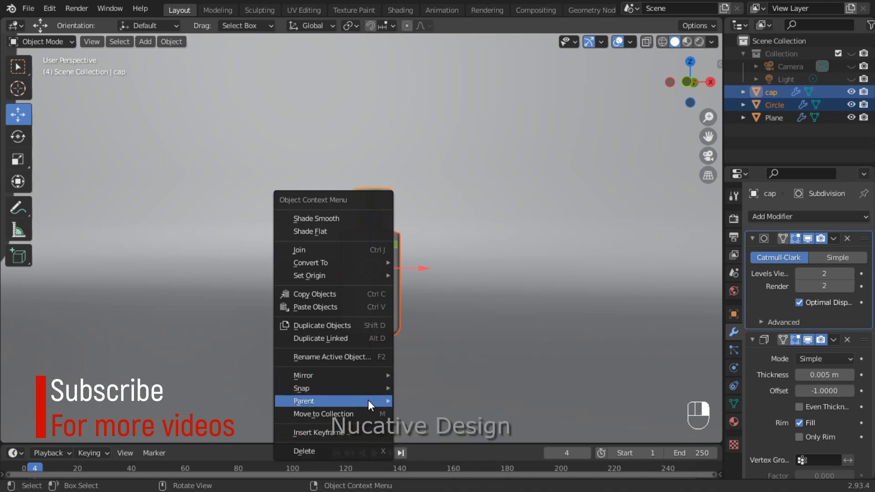
mouse_move(368, 400)
click(453, 167)
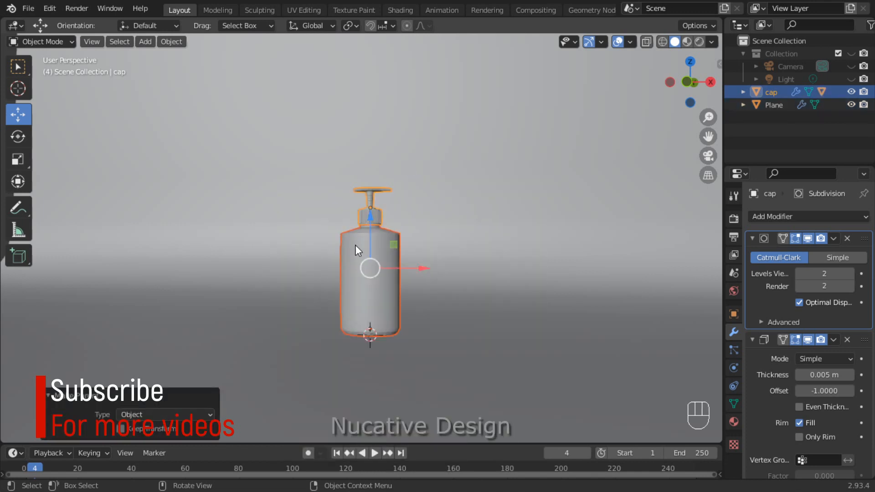
- Select the cap and move it with the parented body slightly along negative X and up about 0.68 m along Z
click(377, 272)
key(ctrl+z)
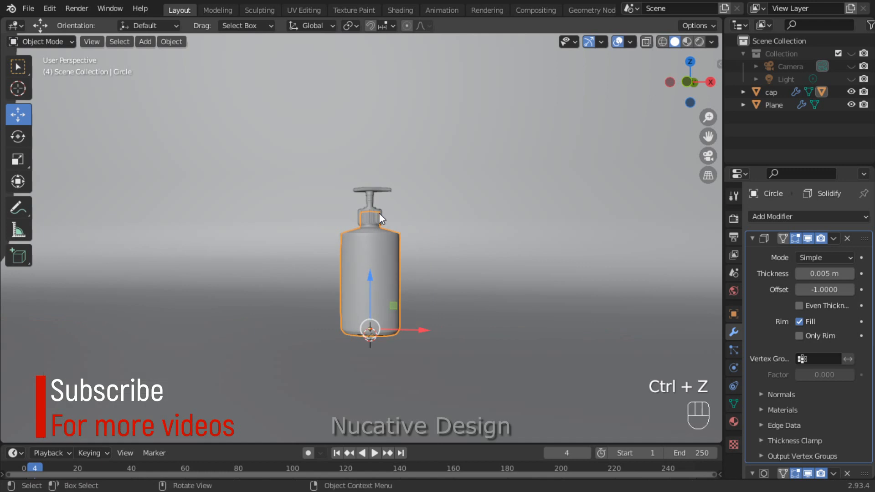
click(378, 212)
drag(421, 211, 405, 180)
drag(354, 167, 353, 123)
scroll(446, 230, down, 2)
scroll(446, 230, up, 2)
drag(700, 95, 721, 129)
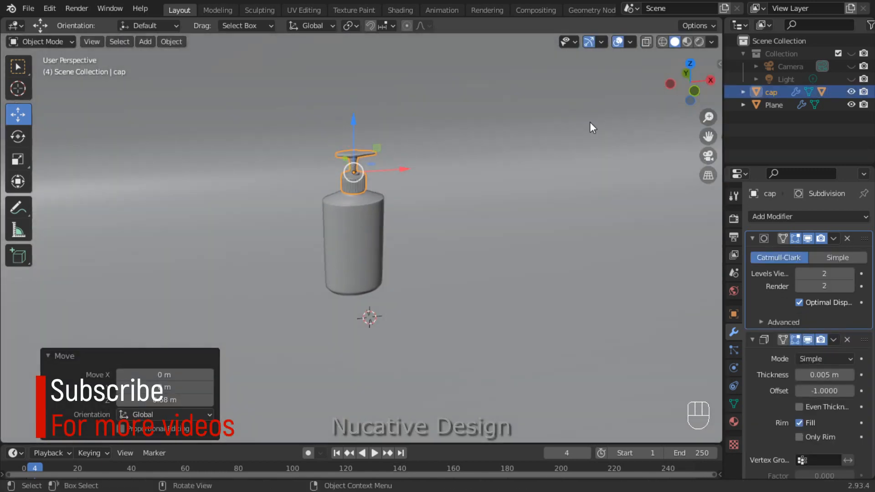
- Add a cylinder with 32 vertices, 1 m radius and 2 m depth, and move it beneath the bottle in front view
key(KP_1)
click(145, 42)
mouse_move(169, 67)
mouse_move(227, 56)
click(292, 120)
key(g)
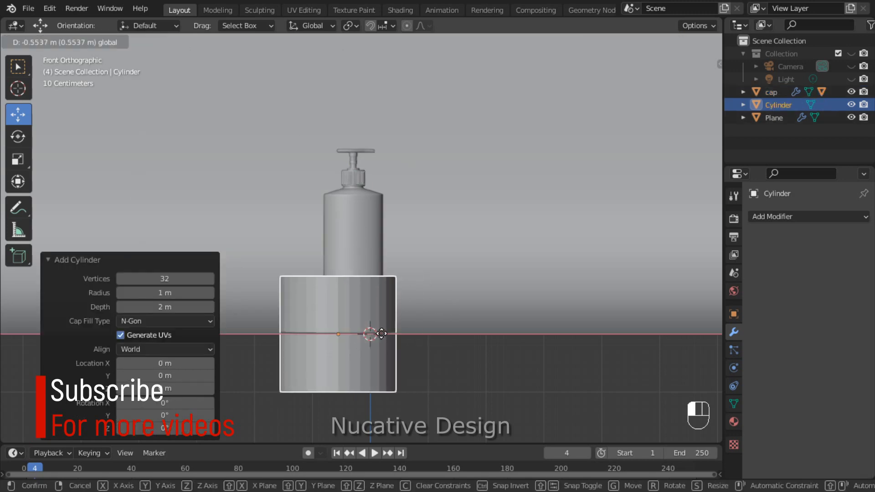
click(416, 338)
- Flatten the cylinder to 0.389 along Z, raise it onto the floor, and center it under the bottle
key(s)
key(z)
click(365, 328)
key(g)
key(z)
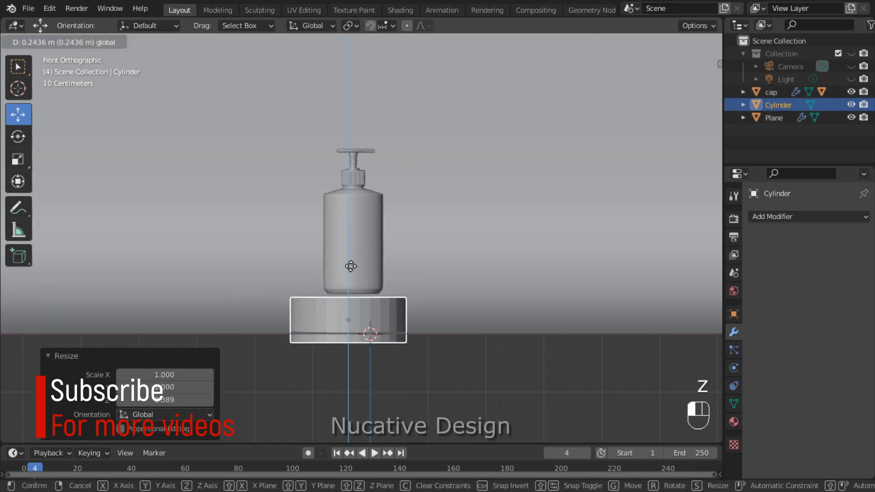
click(410, 292)
drag(399, 313, 404, 313)
- Add the cap to the selection and raise it together with the cylinder slightly along Z
middle_drag(634, 164, 652, 175)
drag(674, 136, 693, 100)
shift+click(360, 175)
mouse_move(352, 196)
mouse_down()
mouse_move(351, 184)
mouse_move(341, 187)
mouse_up()
- Select only the cylinder and apply its scale
key(KP_1)
click(369, 307)
right_click(369, 307)
key(Escape)
key(ctrl+a)
click(368, 338)
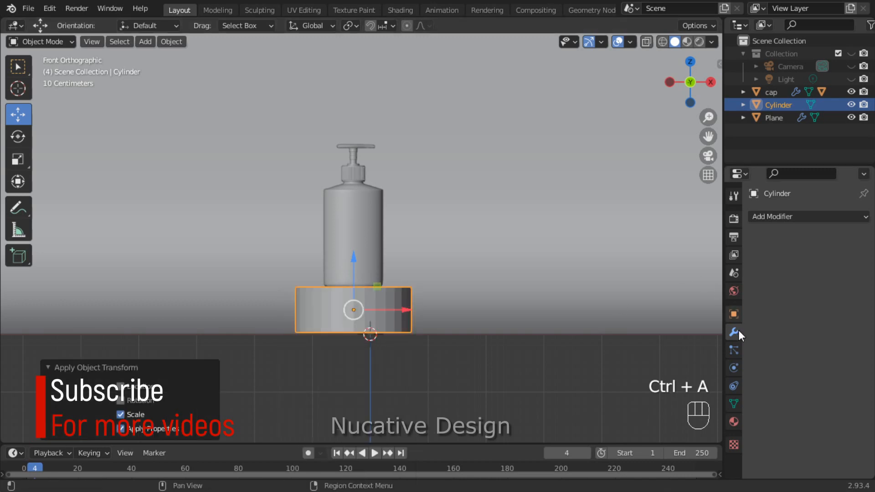
- Add Subdivision Surface with 2 viewport levels and Bevel modifiers to the cylinder, placing Bevel first
click(807, 217)
click(625, 449)
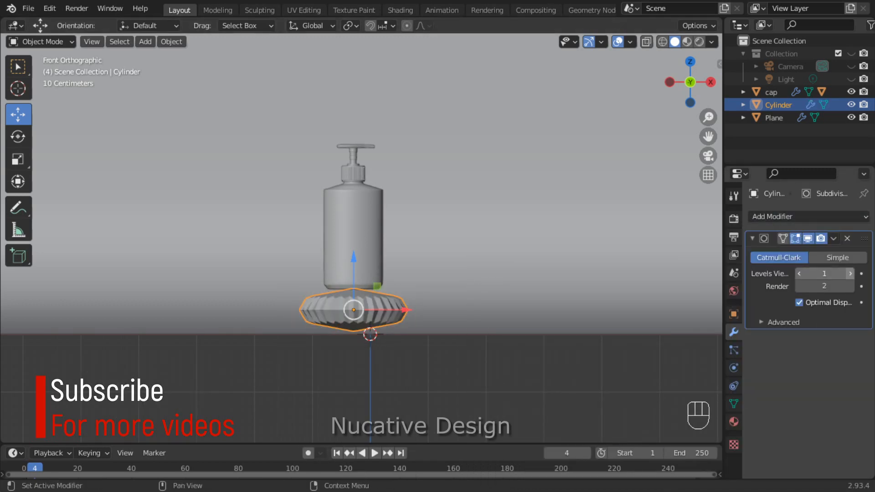
click(807, 216)
click(619, 266)
click(836, 340)
click(835, 339)
click(836, 338)
click(788, 399)
- Set the cylinder's Bevel to width type Width with an amount of 0.11 m, and shade the cylinder smooth
click(816, 273)
click(797, 304)
right_click(313, 170)
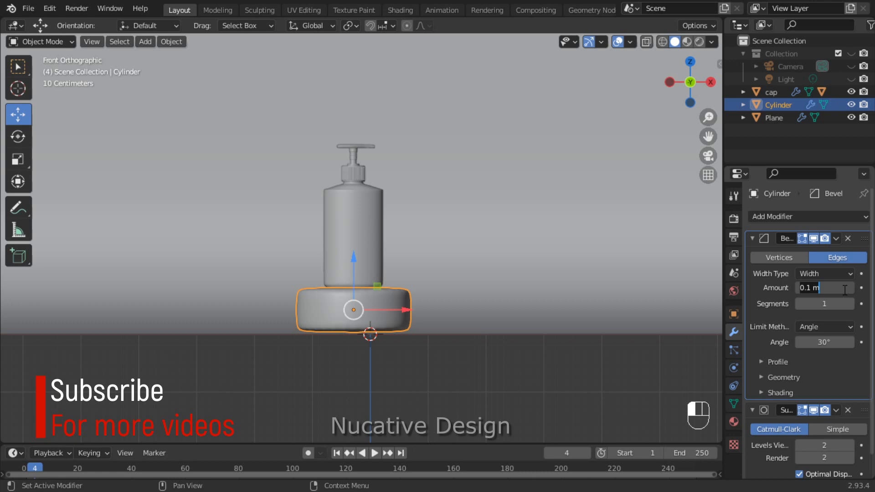
scroll(376, 284, up, 3)
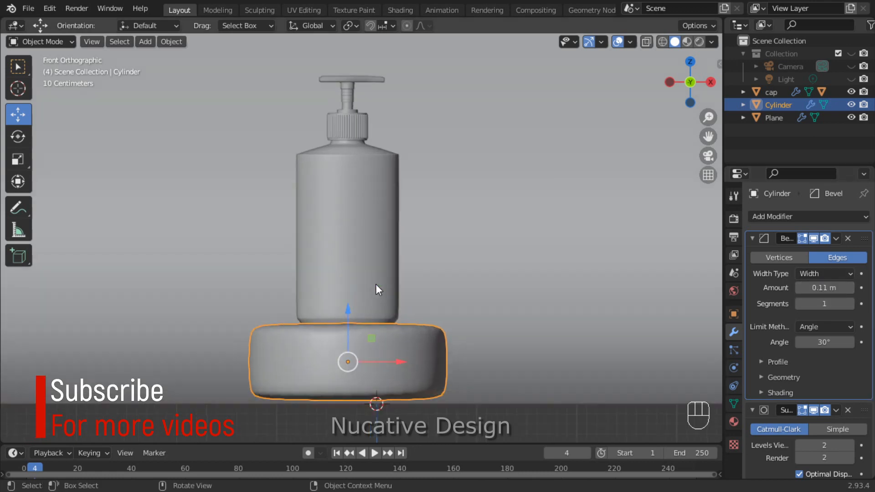
- Lower the cylinder and bottle slightly along Z, and raise the cap with its body slightly on the cylinder
shift+click(347, 141)
drag(346, 186, 346, 190)
click(343, 255)
click(348, 97)
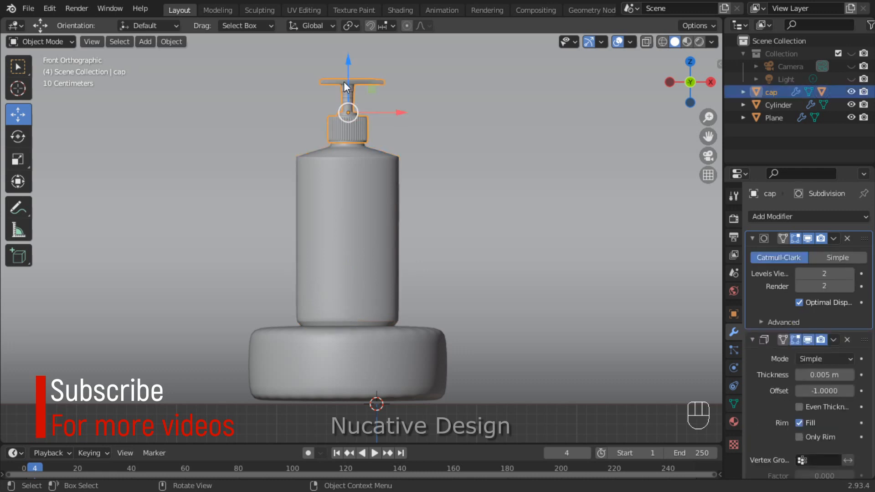
drag(347, 62, 347, 59)
- Add edge loops near the cylinder's upper rim (factor -0.900) and lower rim, and return to Object Mode
click(343, 355)
key(Tab)
key(ctrl+r)
click(372, 330)
click(373, 322)
key(ctrl+r)
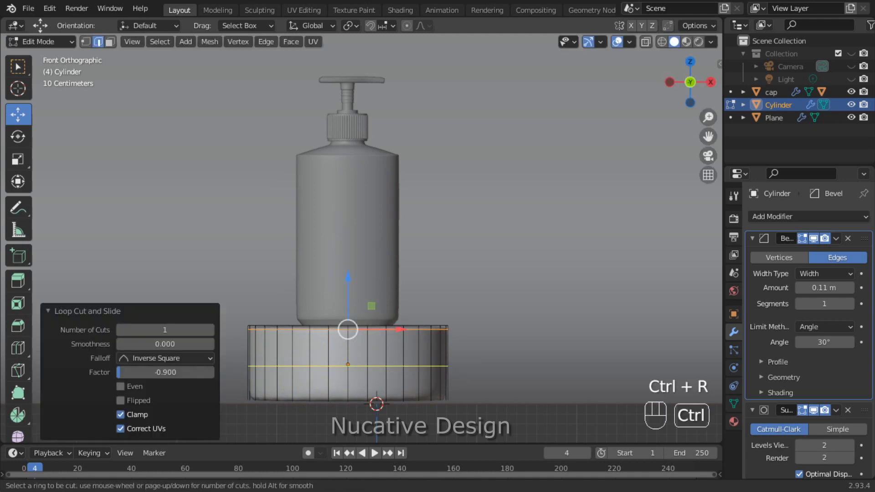
click(358, 366)
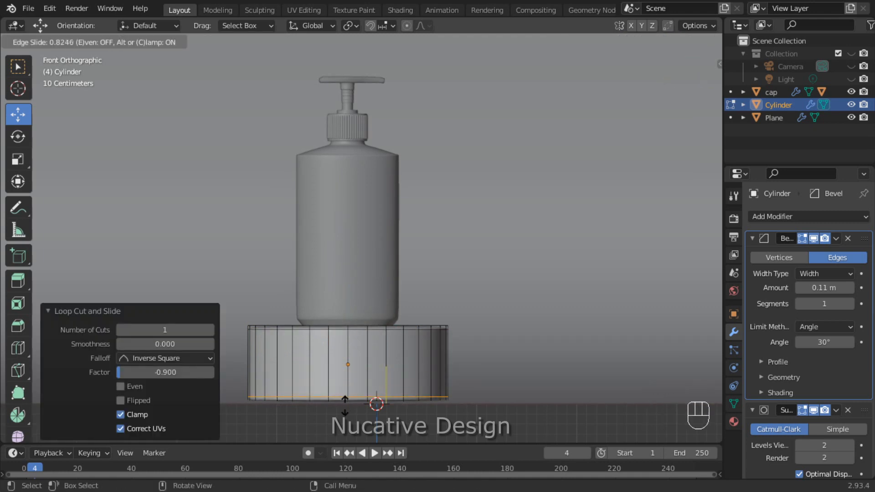
click(345, 406)
click(28, 42)
click(34, 58)
- Switch to the camera view and lock the camera to the view
click(514, 223)
scroll(514, 222, down, 4)
drag(685, 82, 681, 93)
click(709, 156)
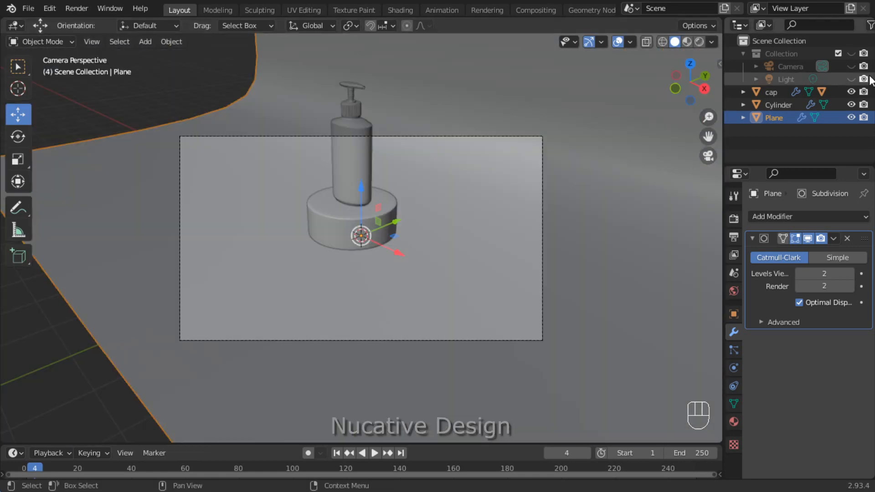
drag(686, 84, 701, 122)
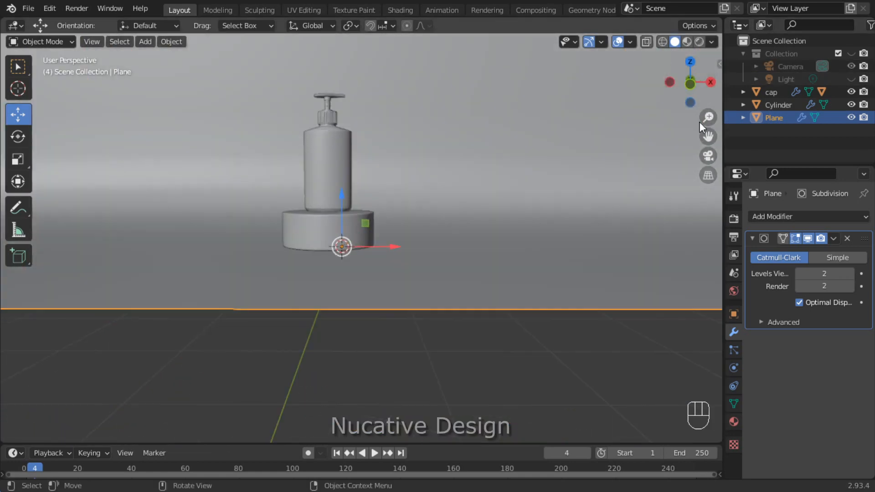
click(708, 156)
click(719, 65)
click(715, 120)
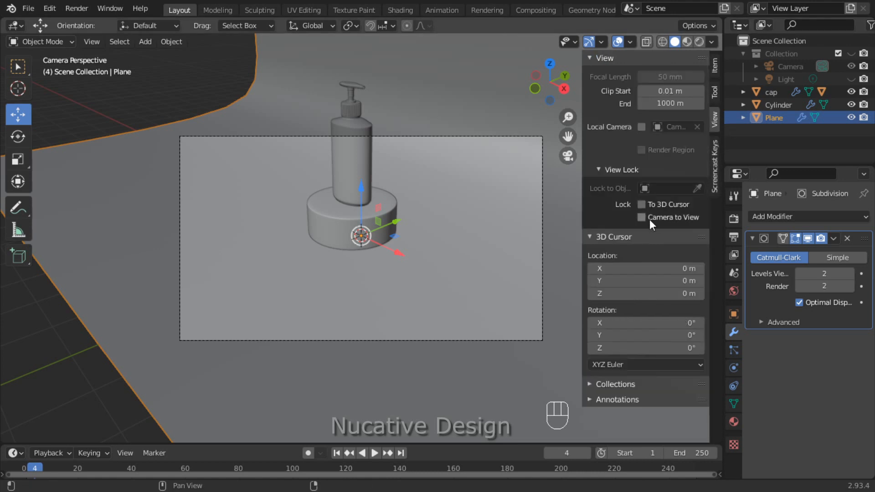
key(n)
- Frame the bottle and cylinder from the front, centered in the camera frame
drag(685, 84, 730, 60)
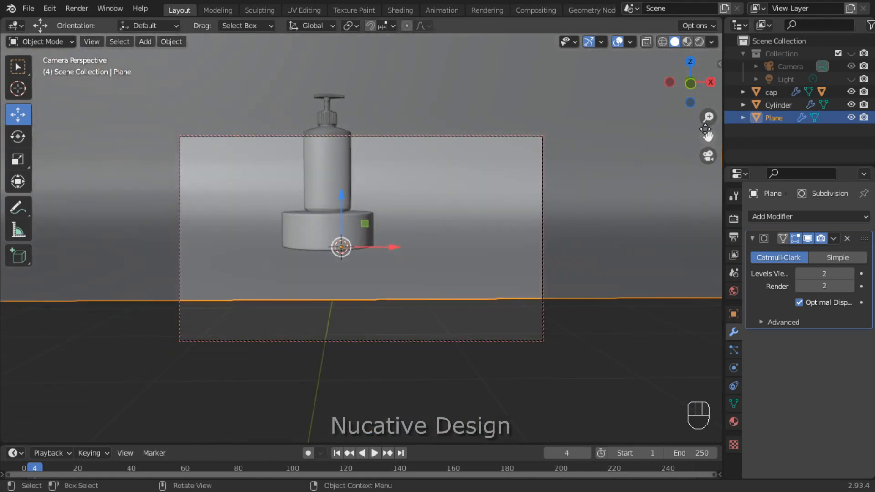
drag(708, 136, 725, 192)
drag(709, 117, 708, 109)
drag(708, 137, 729, 150)
scroll(436, 198, down, 1)
scroll(435, 198, up, 1)
scroll(427, 209, down, 1)
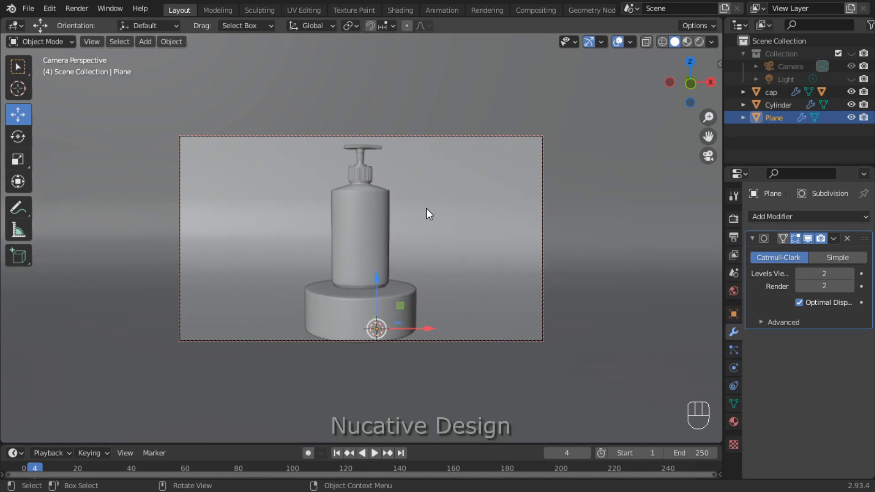
scroll(426, 209, up, 1)
- Scale the cylinder along Z to about 0.9
click(393, 305)
key(s)
key(z)
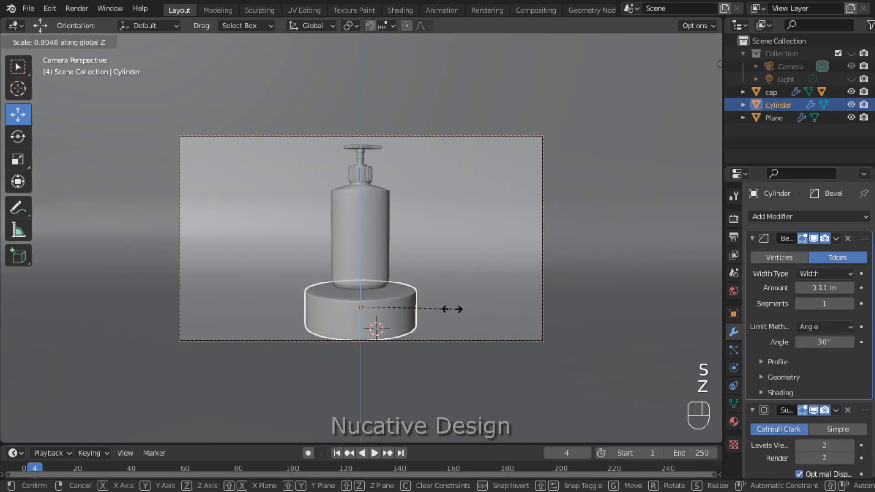
click(448, 307)
- Try to scale the cap, bottle body and cylinder together, and undo the scaling
shift+click(354, 208)
click(363, 150)
shift+click(371, 214)
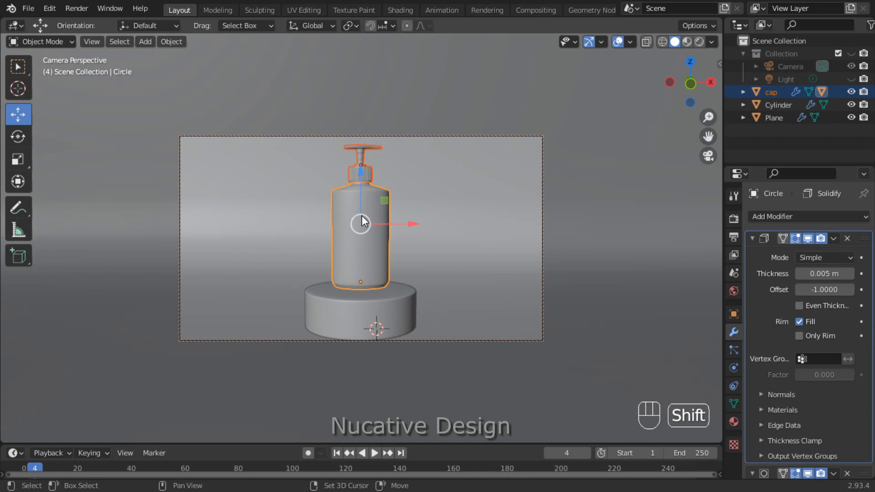
shift+click(388, 297)
key(s)
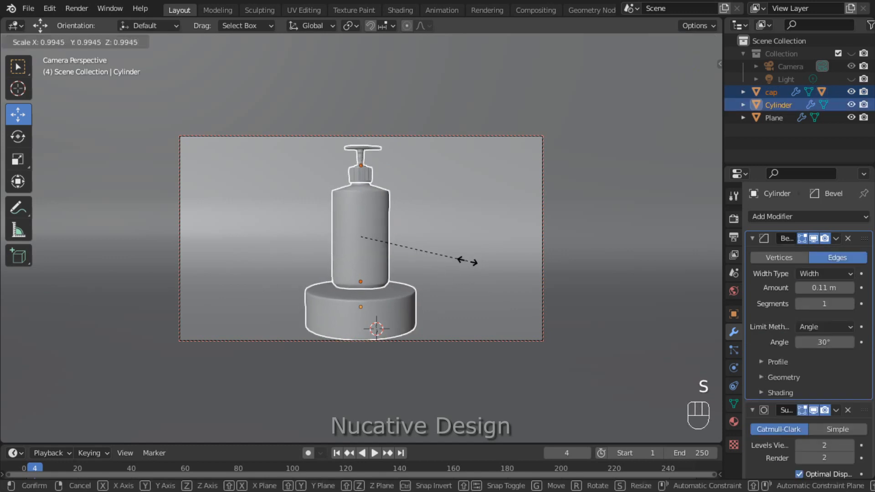
click(466, 262)
key(ctrl+z)
key(ctrl+z)
- Select the cap, bottle body and cylinder, and lower them slightly along Z onto the ground line in front view
shift+click(366, 166)
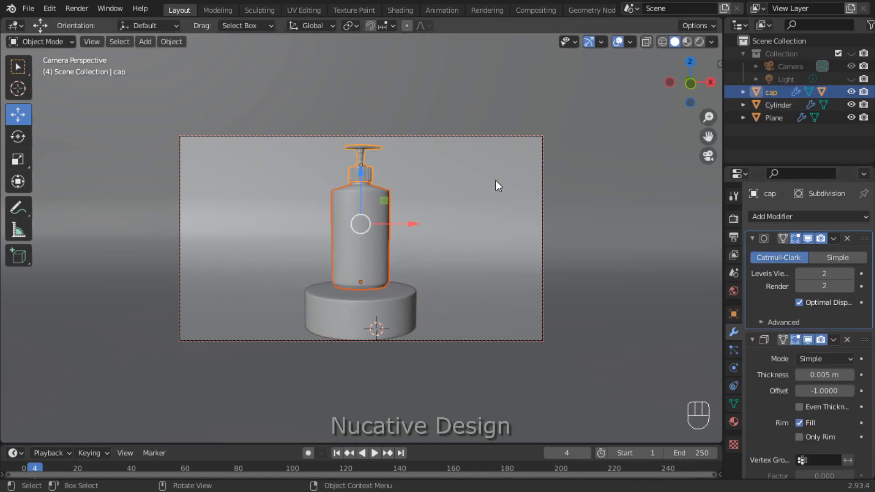
key(KP_1)
shift+click(384, 312)
key(g)
key(z)
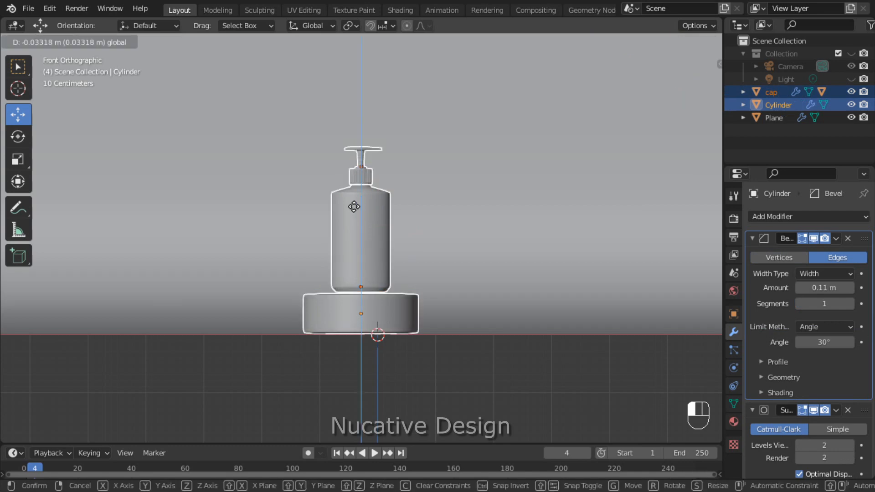
click(350, 236)
- Move the cap with its parented body -0.019204 m along Z onto the cylinder's upper face
click(362, 250)
scroll(370, 185, up, 3)
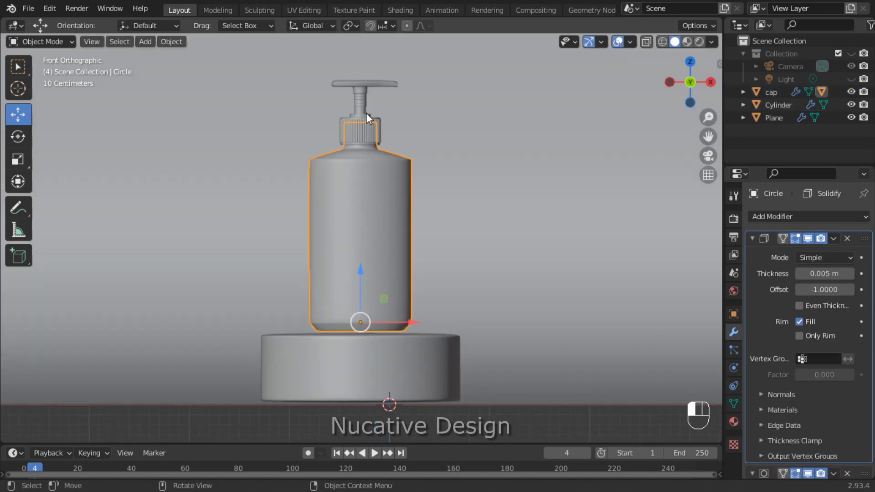
click(366, 113)
drag(363, 65, 364, 69)
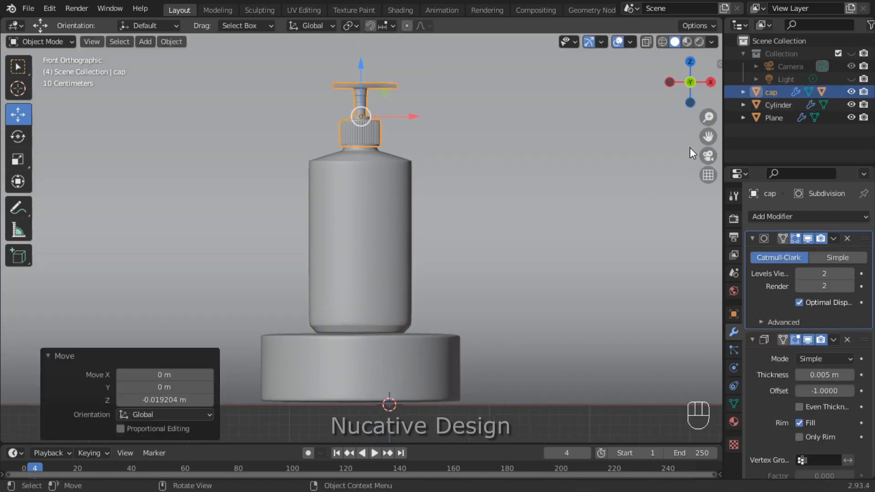
- Return to the camera view and reframe the bottle on its cylinder stand
click(708, 156)
drag(692, 88, 691, 87)
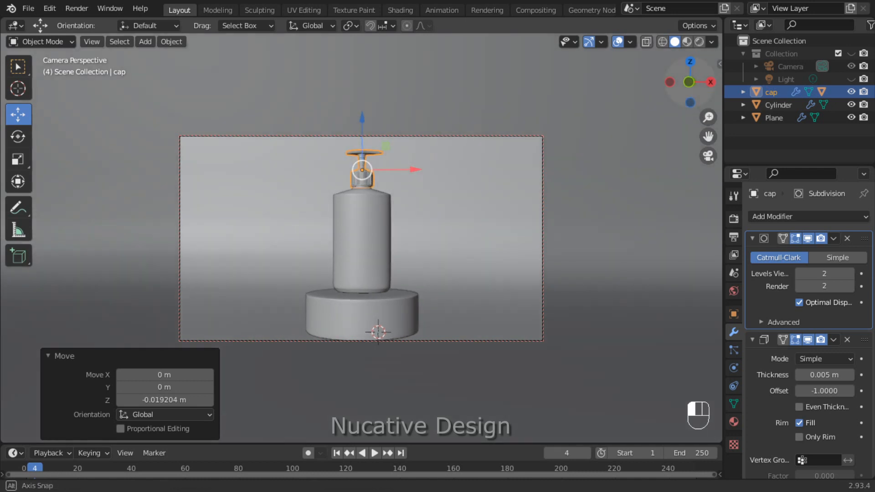
drag(708, 137, 709, 139)
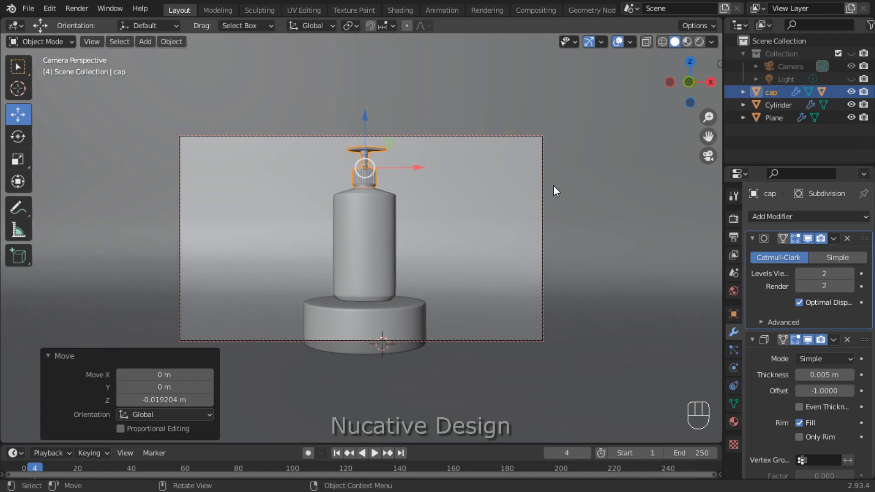
drag(689, 83, 689, 82)
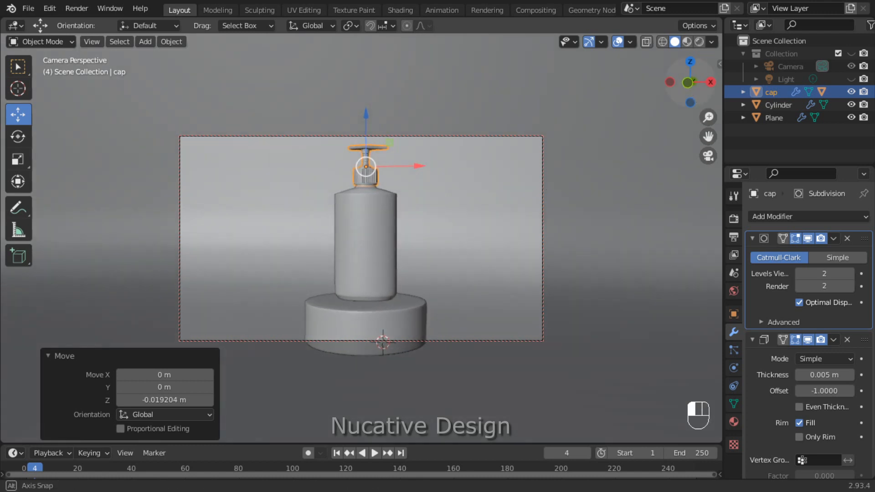